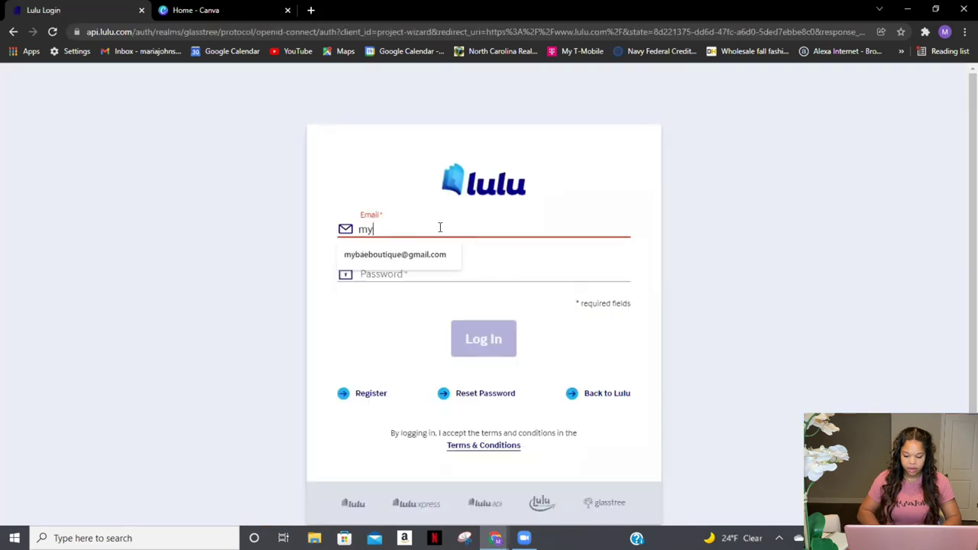
Step: Log in to Lulu using the autofilled account e-mail and the account password
{"action": "type", "text": "b"}
{"action": "key", "text": "Down"}
{"action": "key", "text": "Return"}
{"action": "key", "text": "Tab"}
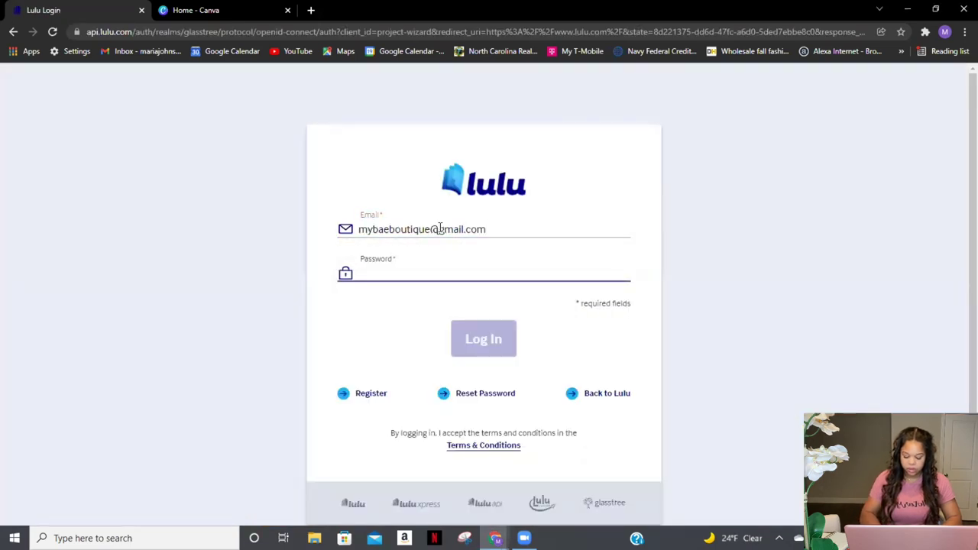
{"action": "type", "text": "*******"}
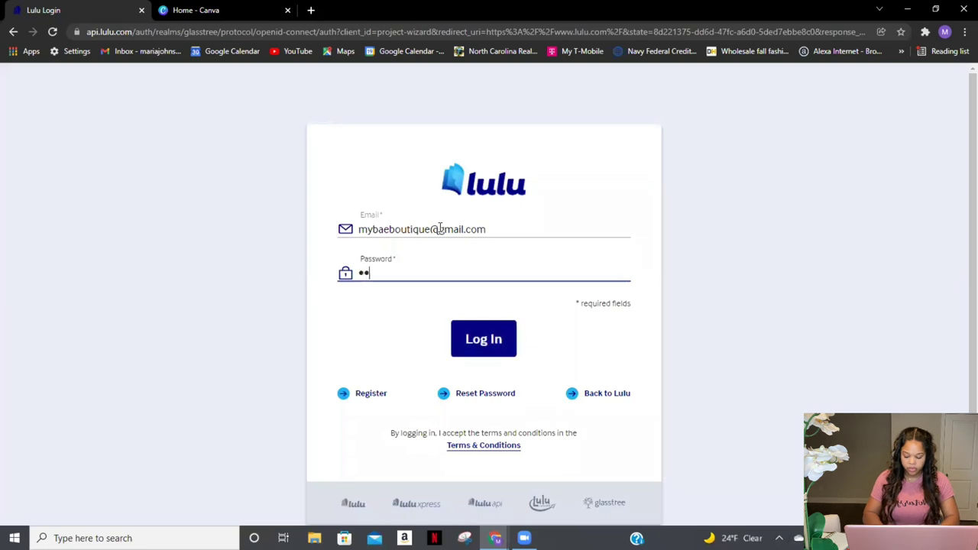
{"action": "type", "text": "***"}
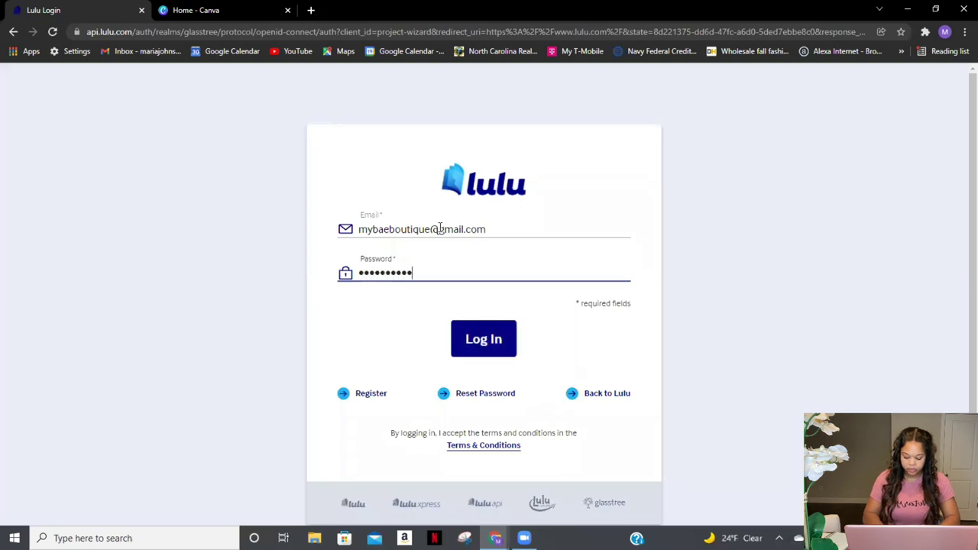
{"action": "key", "text": "Return"}
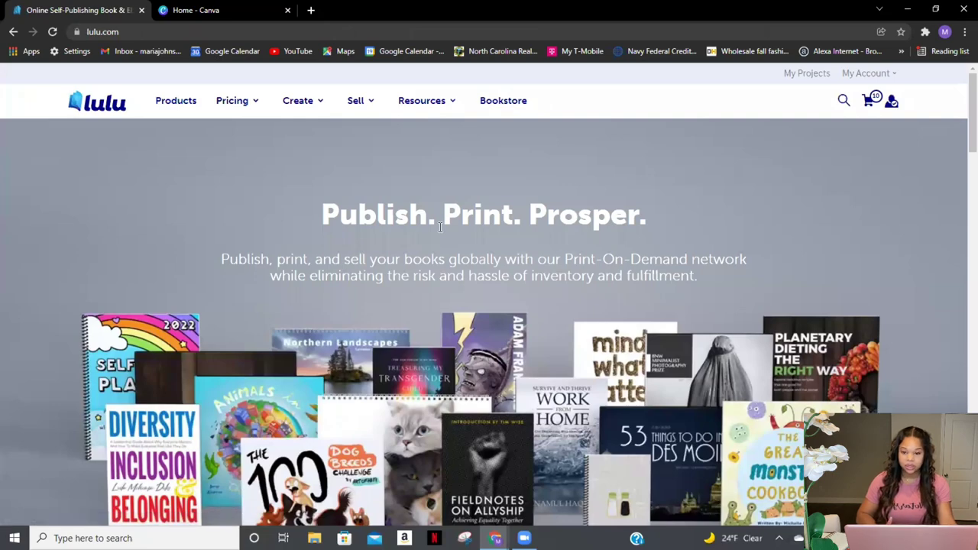
{"action": "scroll", "coordinate": [440, 227], "scroll_direction": "down", "scroll_amount": 2}
{"action": "scroll", "coordinate": [440, 227], "scroll_direction": "down", "scroll_amount": 4}
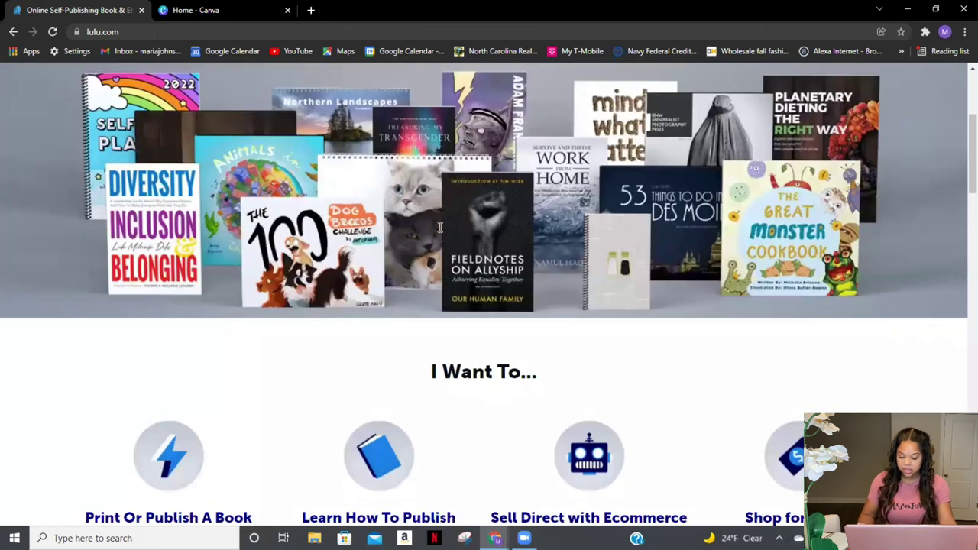
{"action": "scroll", "coordinate": [440, 227], "scroll_direction": "down", "scroll_amount": 2}
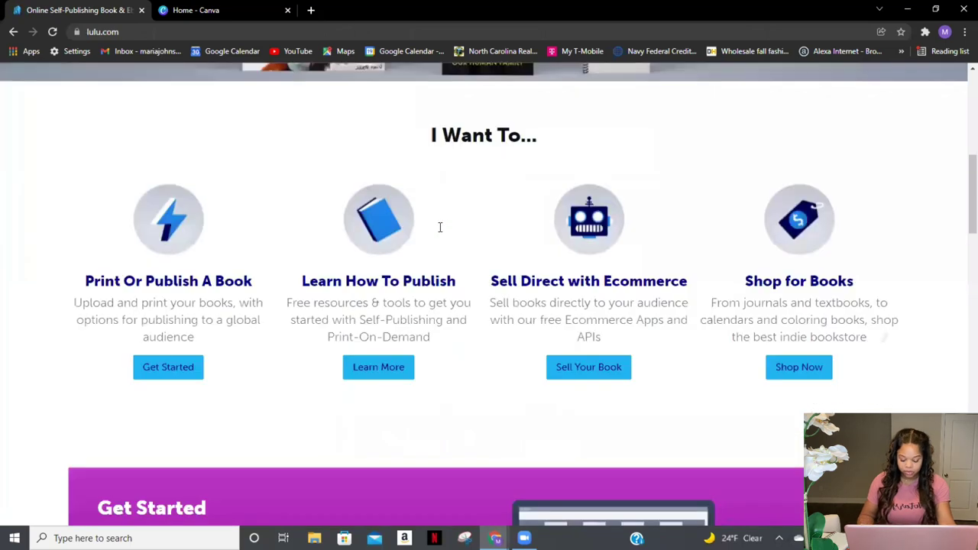
{"action": "scroll", "coordinate": [440, 227], "scroll_direction": "down", "scroll_amount": 2}
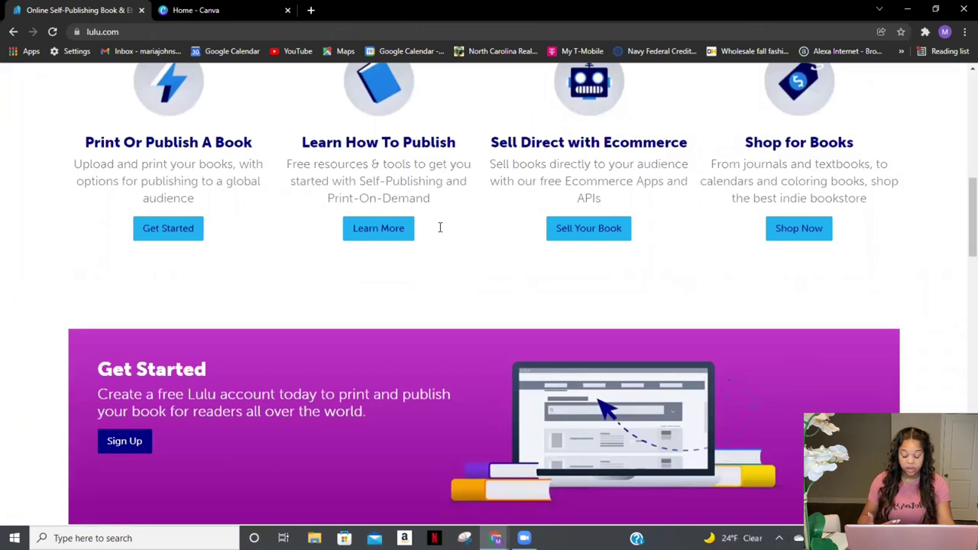
{"action": "scroll", "coordinate": [440, 227], "scroll_direction": "down", "scroll_amount": 3}
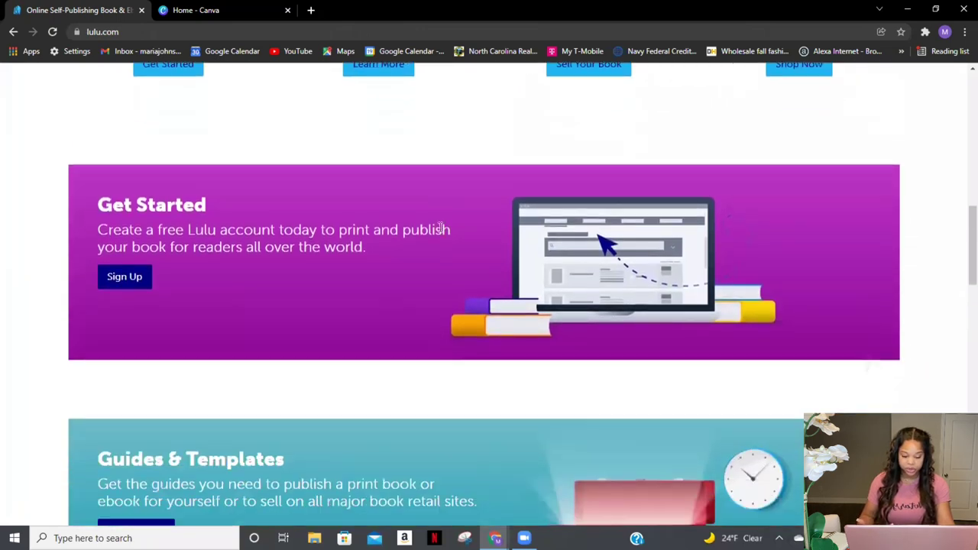
{"action": "scroll", "coordinate": [440, 227], "scroll_direction": "down", "scroll_amount": 5}
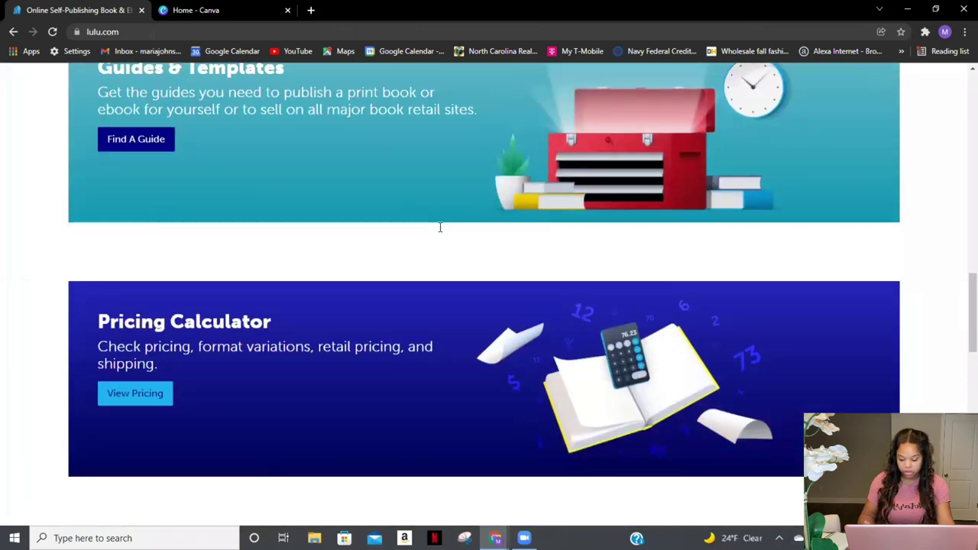
{"action": "scroll", "coordinate": [440, 227], "scroll_direction": "down", "scroll_amount": 2}
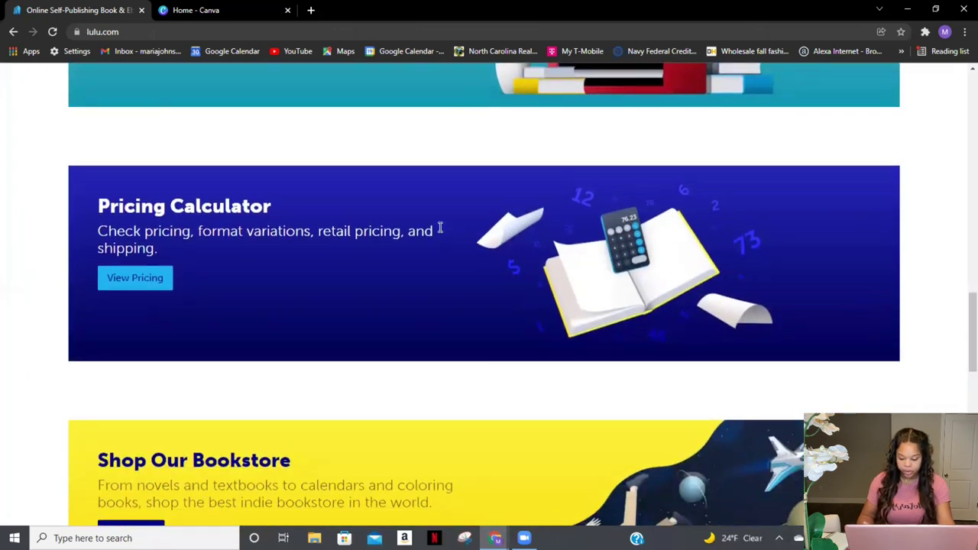
{"action": "scroll", "coordinate": [440, 227], "scroll_direction": "down", "scroll_amount": 2}
{"action": "scroll", "coordinate": [440, 227], "scroll_direction": "up", "scroll_amount": 1}
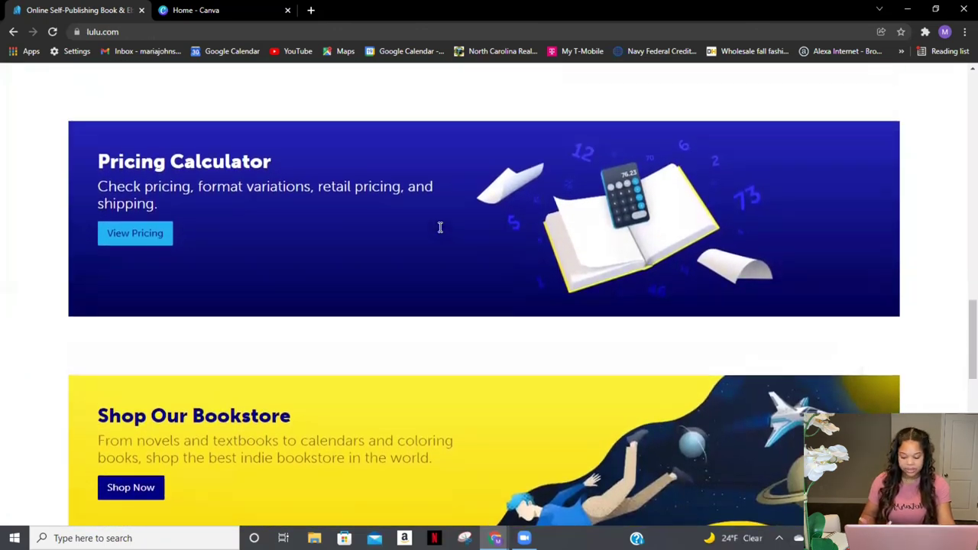
{"action": "scroll", "coordinate": [440, 227], "scroll_direction": "down", "scroll_amount": 1}
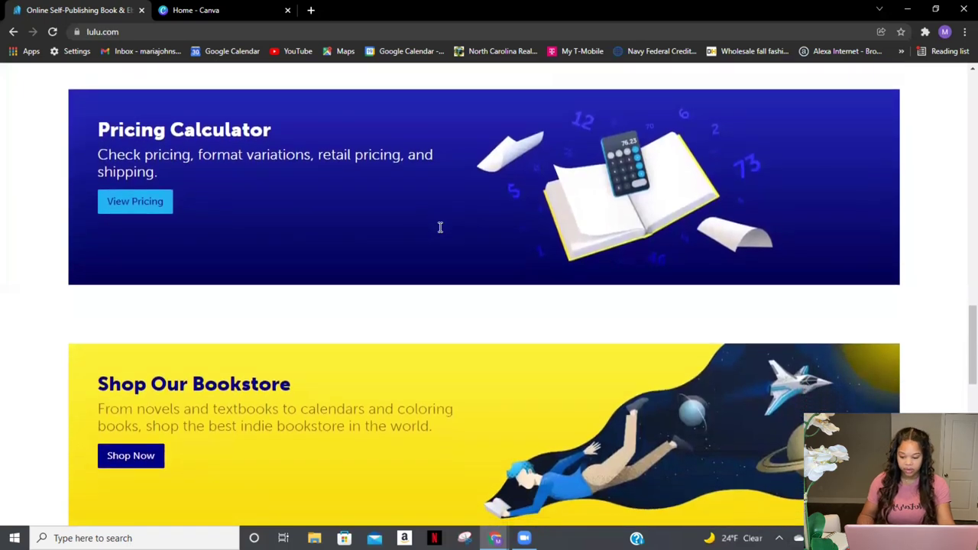
{"action": "scroll", "coordinate": [440, 226], "scroll_direction": "down", "scroll_amount": 4}
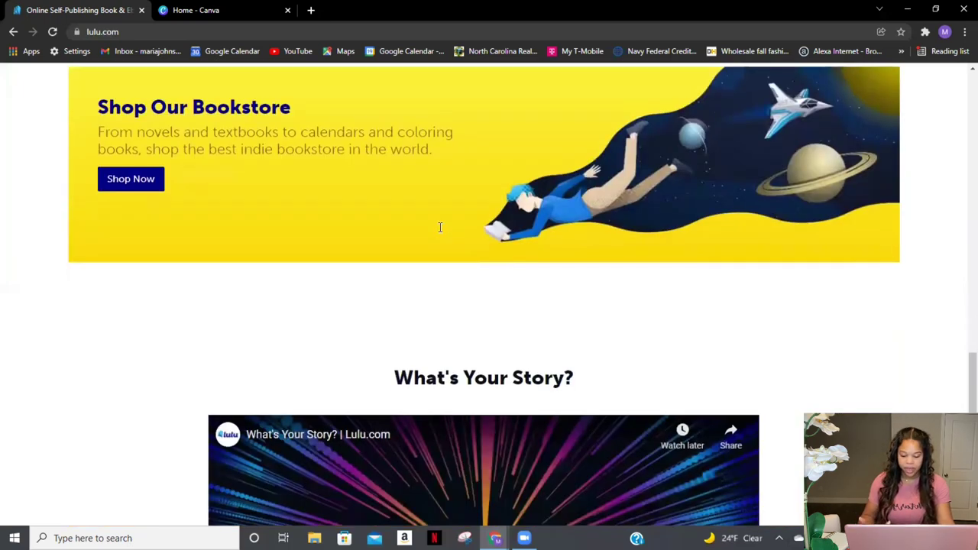
{"action": "scroll", "coordinate": [440, 227], "scroll_direction": "down", "scroll_amount": 5}
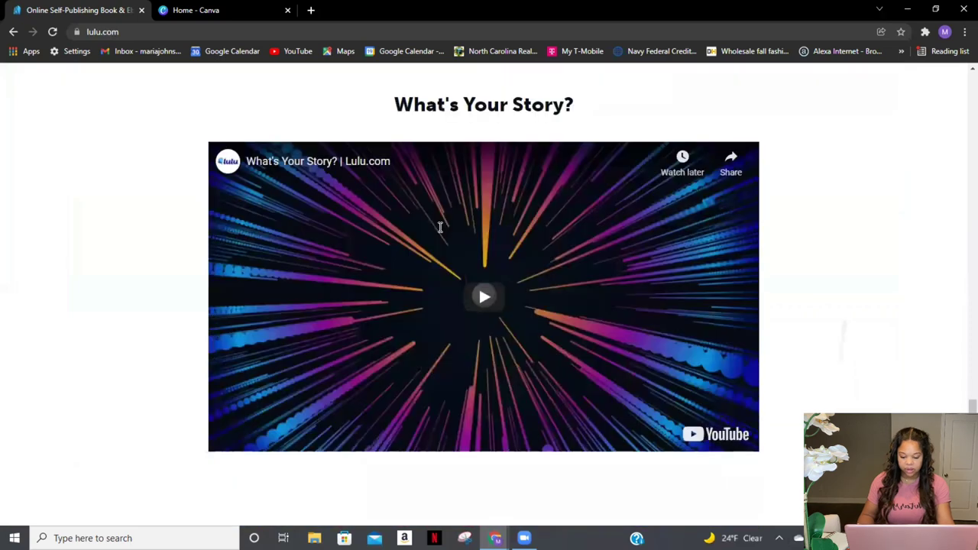
{"action": "scroll", "coordinate": [440, 227], "scroll_direction": "up", "scroll_amount": 8}
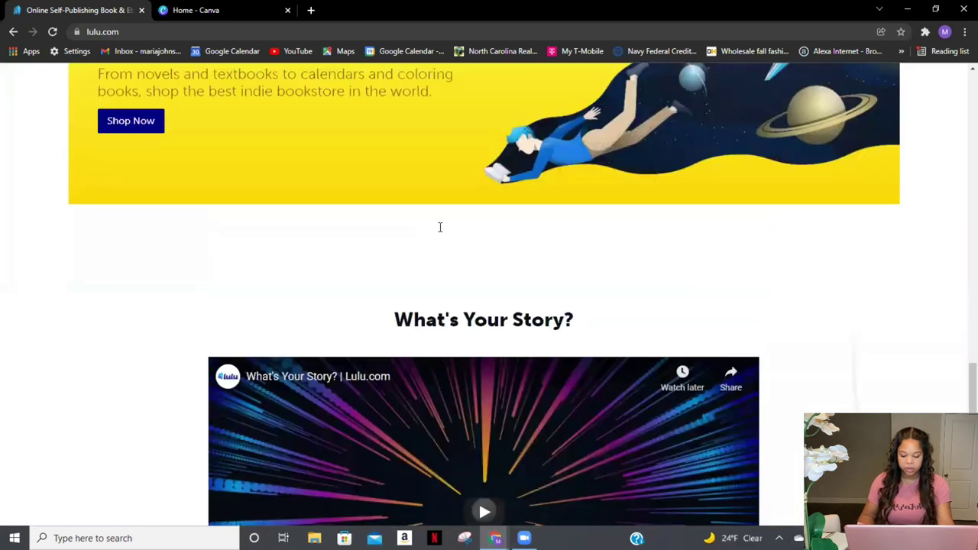
{"action": "scroll", "coordinate": [440, 227], "scroll_direction": "up", "scroll_amount": 7}
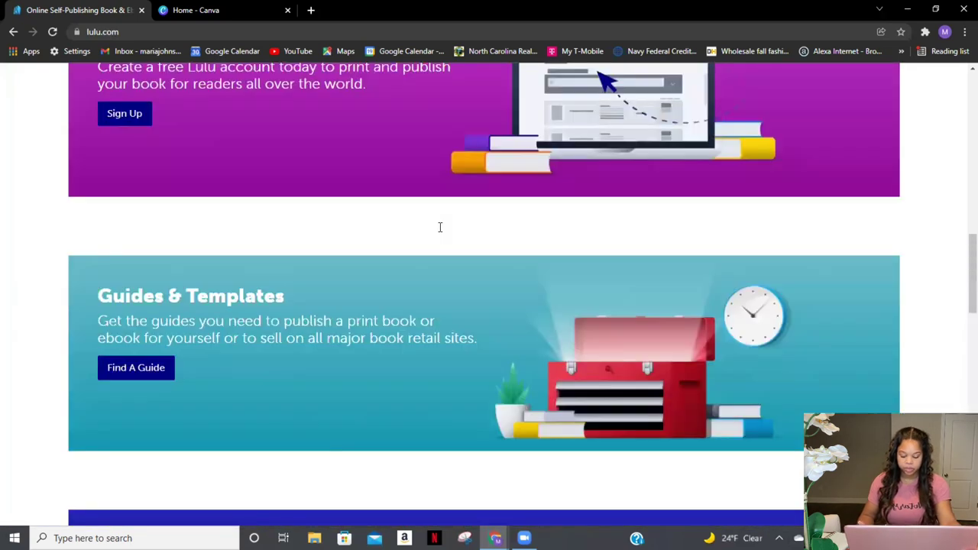
{"action": "scroll", "coordinate": [440, 227], "scroll_direction": "up", "scroll_amount": 6}
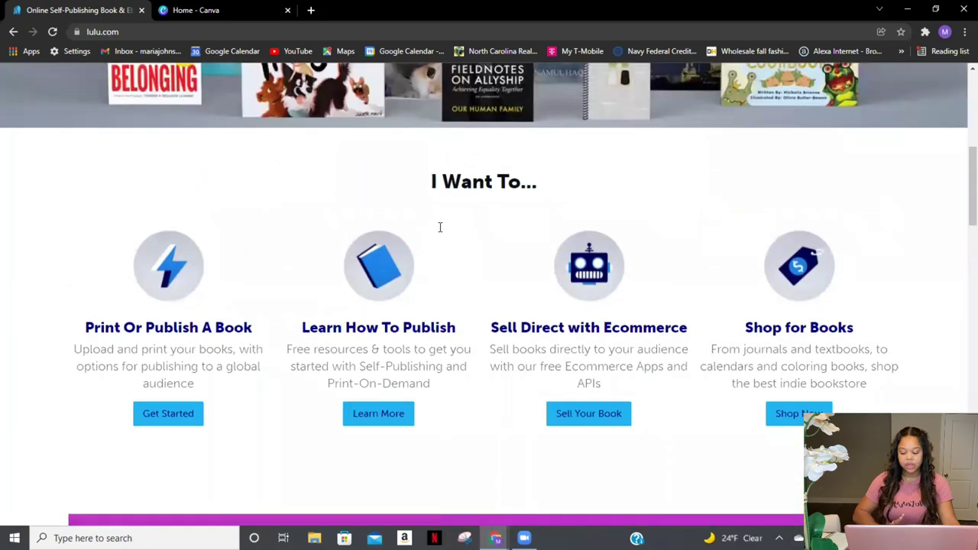
{"action": "scroll", "coordinate": [440, 227], "scroll_direction": "up", "scroll_amount": 1}
{"action": "scroll", "coordinate": [440, 227], "scroll_direction": "down", "scroll_amount": 2}
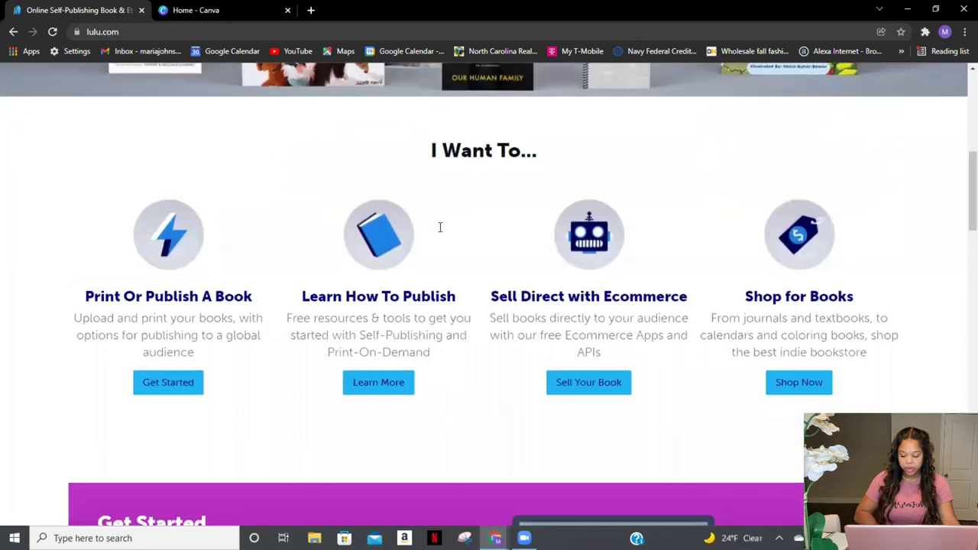
Step: Start a print book project via Get Started, Print Book Options and Start Your Print Book
{"action": "left_click", "coordinate": [156, 390]}
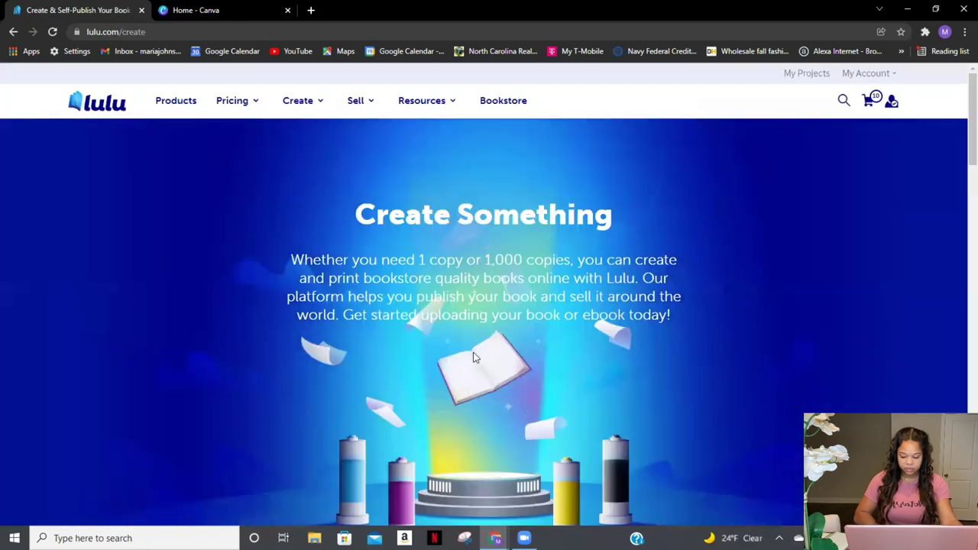
{"action": "scroll", "coordinate": [473, 357], "scroll_direction": "down", "scroll_amount": 5}
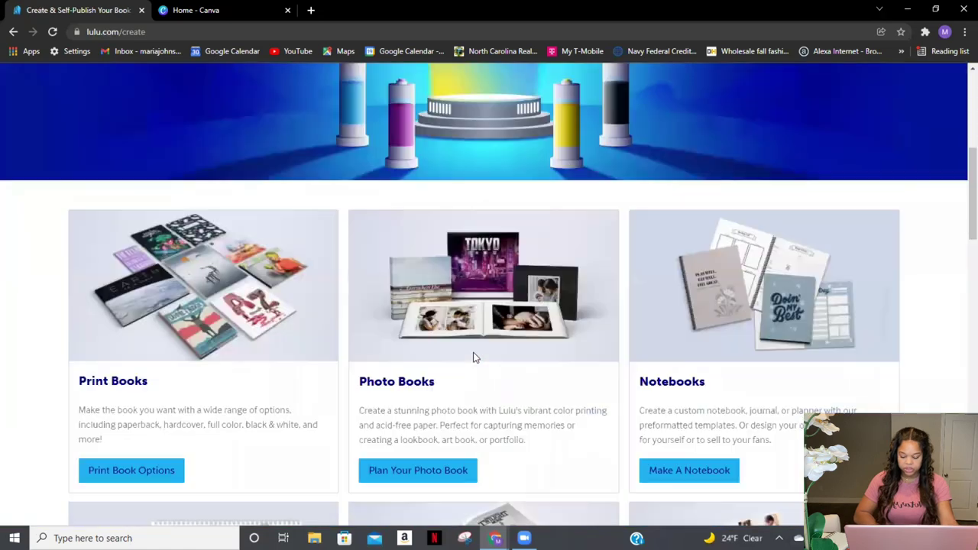
{"action": "scroll", "coordinate": [473, 357], "scroll_direction": "down", "scroll_amount": 2}
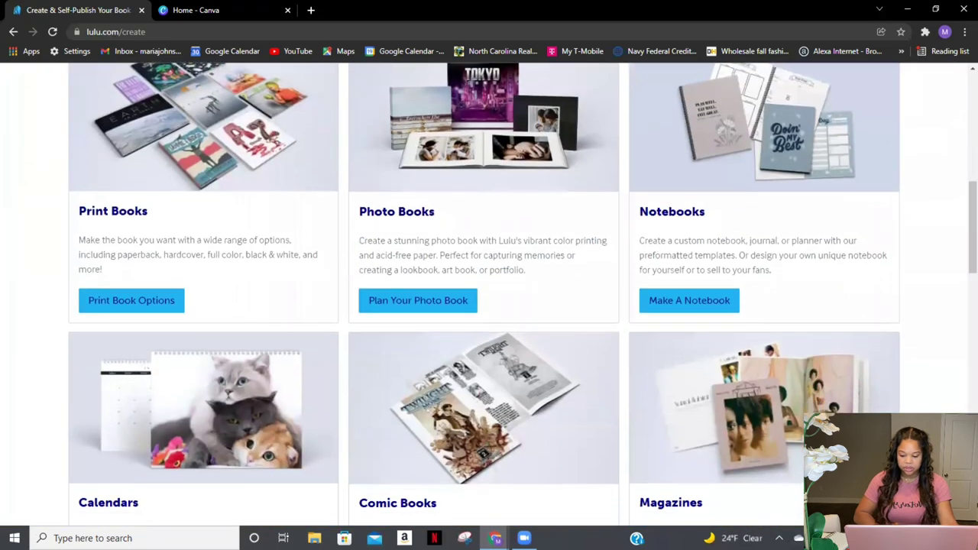
{"action": "left_click", "coordinate": [131, 302]}
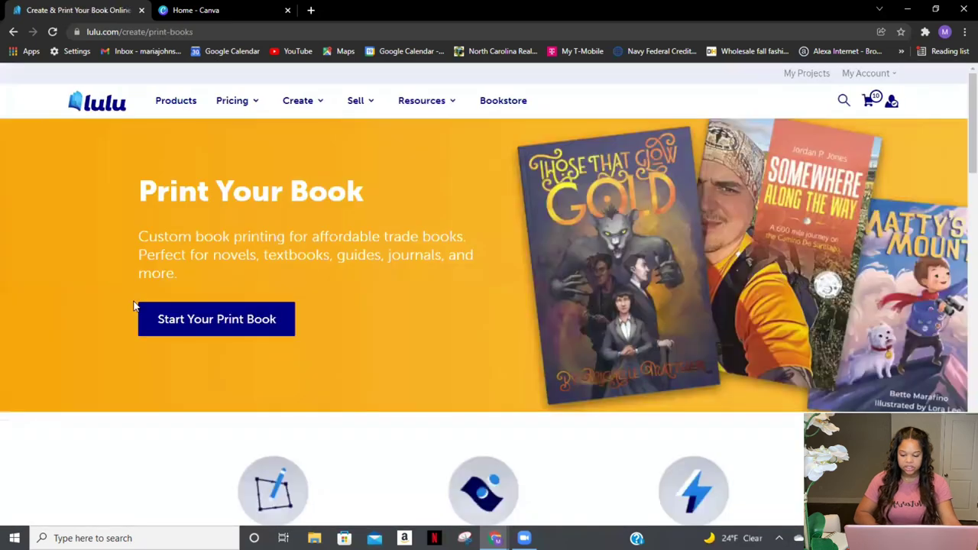
{"action": "scroll", "coordinate": [134, 305], "scroll_direction": "down", "scroll_amount": 1}
{"action": "left_click", "coordinate": [226, 277]}
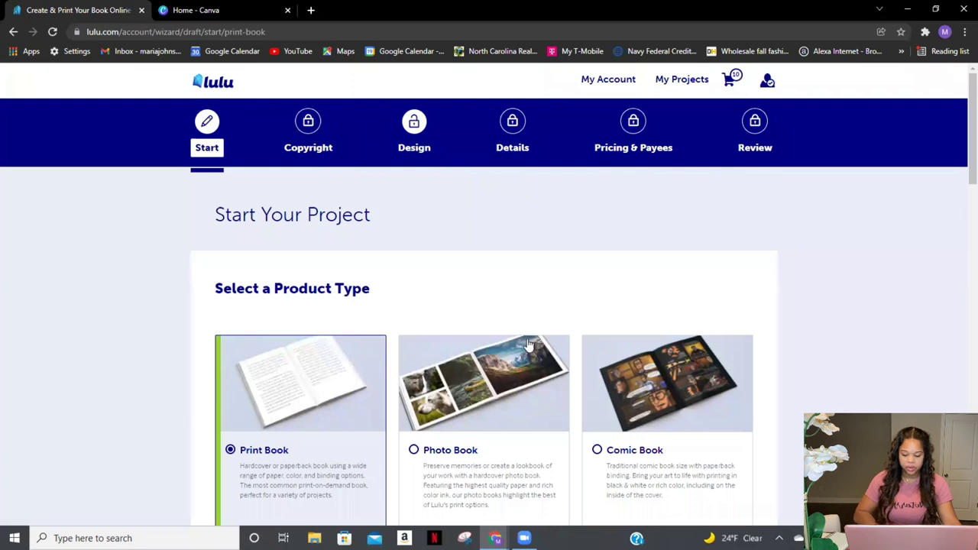
{"action": "scroll", "coordinate": [519, 328], "scroll_direction": "down", "scroll_amount": 3}
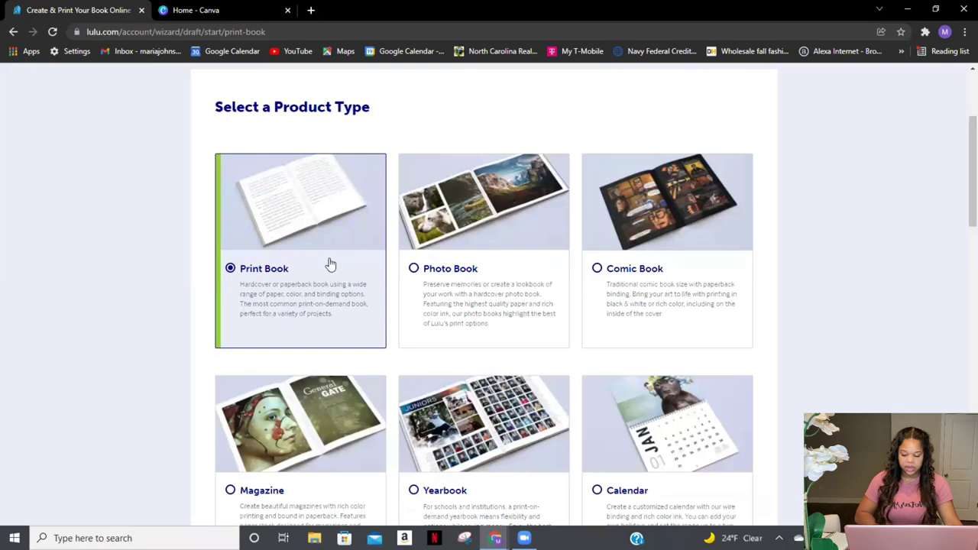
{"action": "scroll", "coordinate": [329, 264], "scroll_direction": "down", "scroll_amount": 4}
{"action": "scroll", "coordinate": [330, 264], "scroll_direction": "down", "scroll_amount": 5}
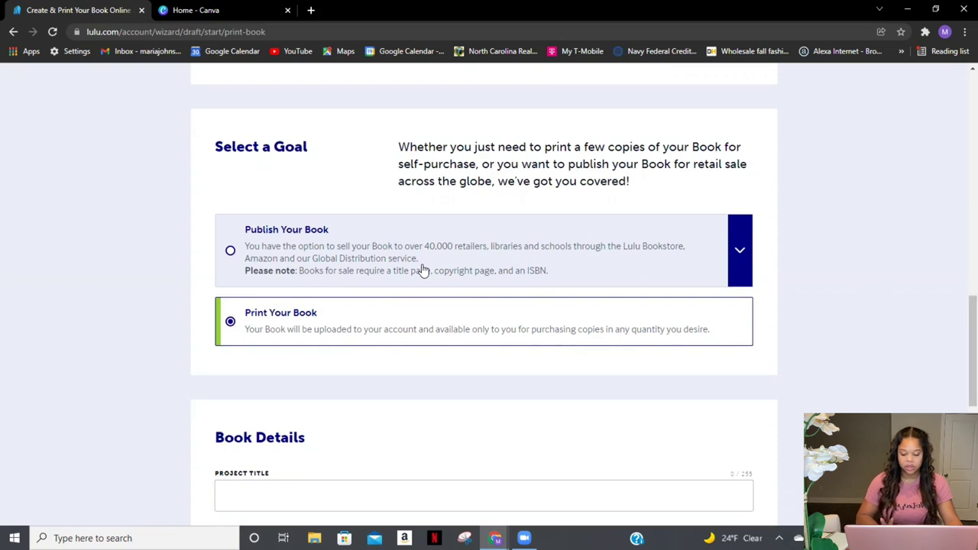
Step: Choose Publish Your Book and expand its Lulu Bookstore and Global Distribution options
{"action": "left_click", "coordinate": [422, 270]}
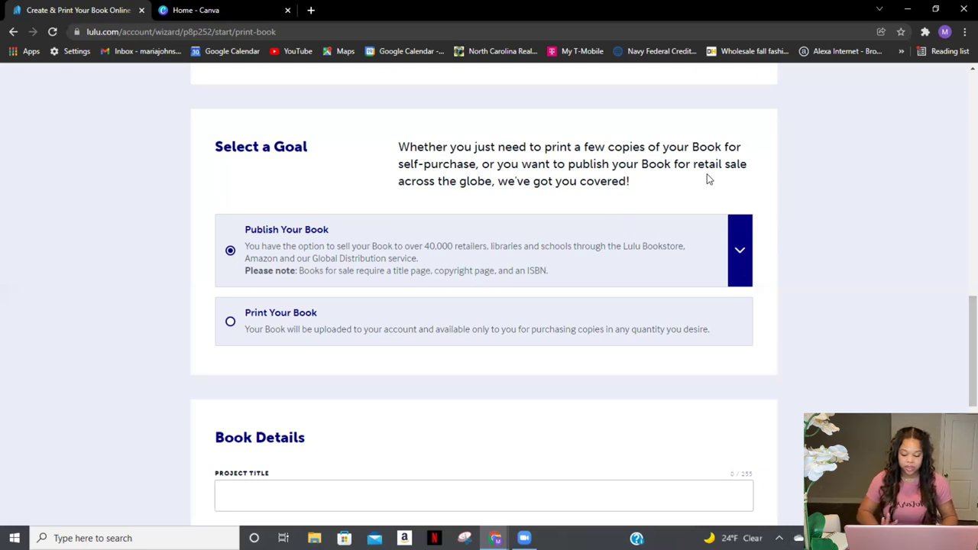
{"action": "left_click", "coordinate": [738, 252]}
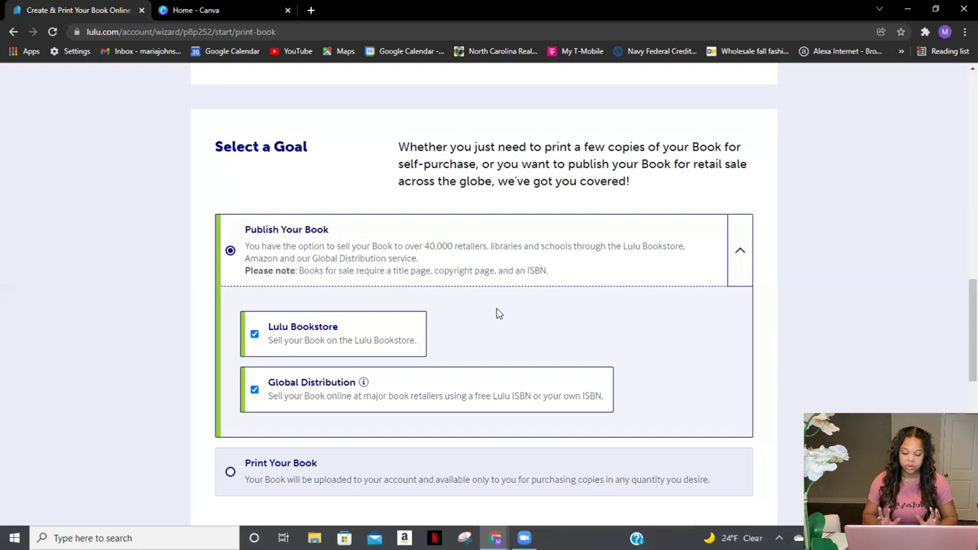
Step: Collapse the distribution options, switch to Print Your Book and scroll down to Book Details
{"action": "left_click", "coordinate": [497, 313]}
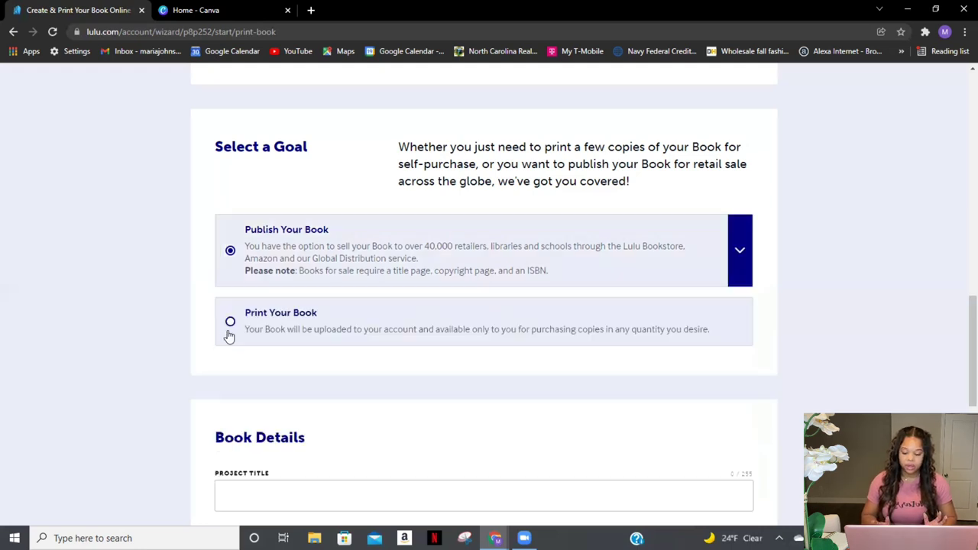
{"action": "left_click", "coordinate": [230, 324]}
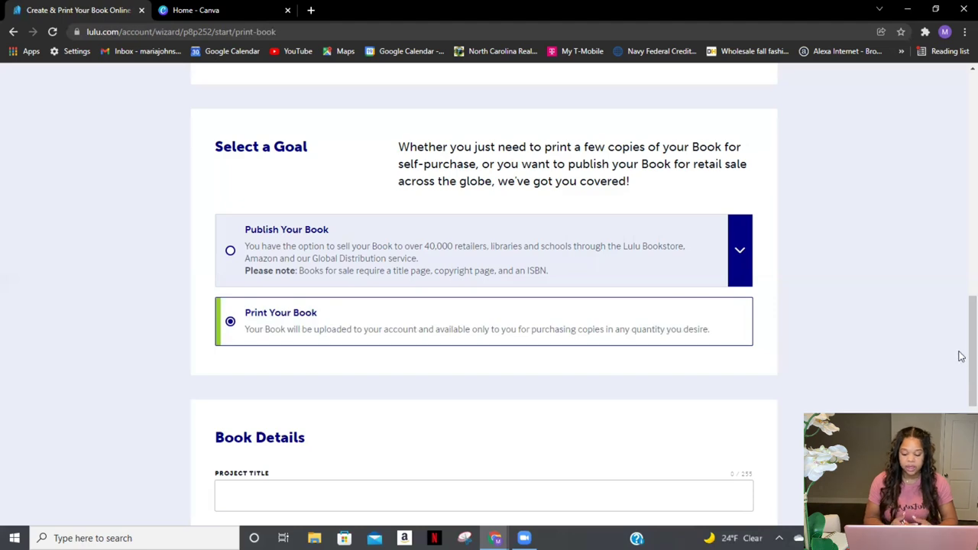
{"action": "scroll", "coordinate": [960, 371], "scroll_direction": "down", "scroll_amount": 3}
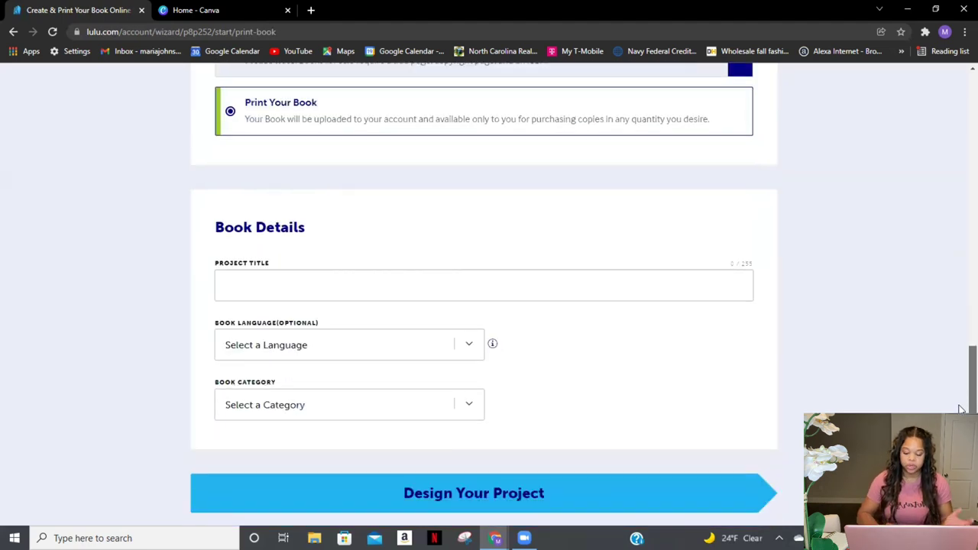
{"action": "scroll", "coordinate": [935, 305], "scroll_direction": "up", "scroll_amount": 6}
{"action": "scroll", "coordinate": [931, 328], "scroll_direction": "down", "scroll_amount": 3}
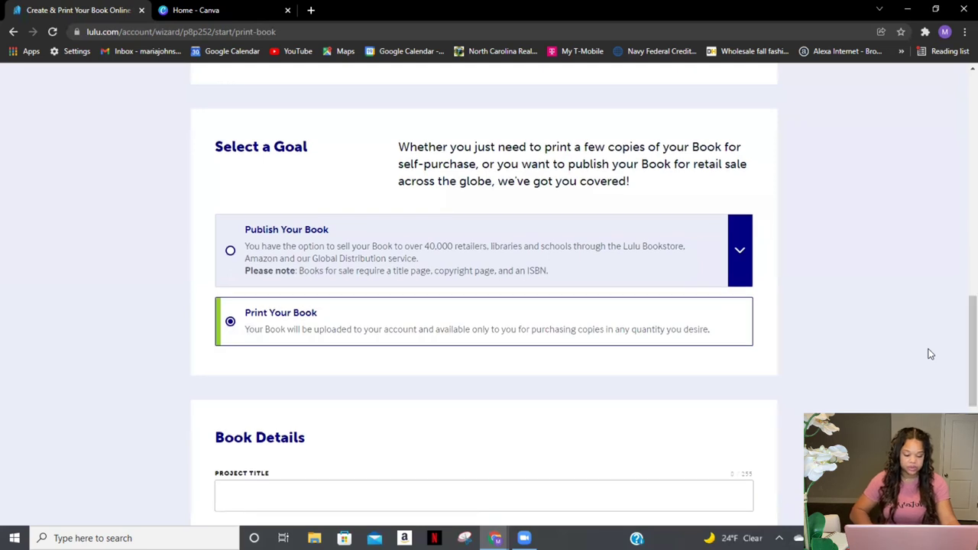
{"action": "scroll", "coordinate": [961, 365], "scroll_direction": "down", "scroll_amount": 1}
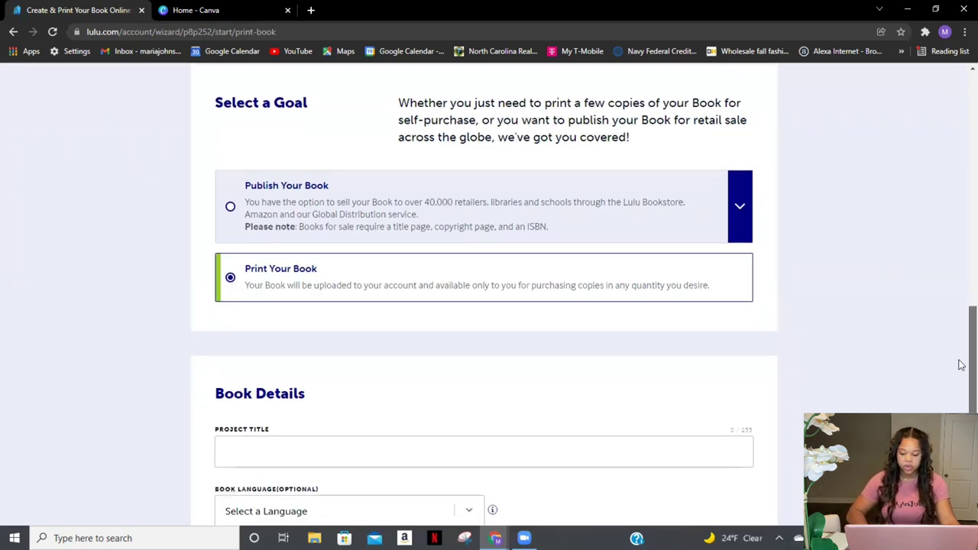
{"action": "scroll", "coordinate": [961, 365], "scroll_direction": "down", "scroll_amount": 4}
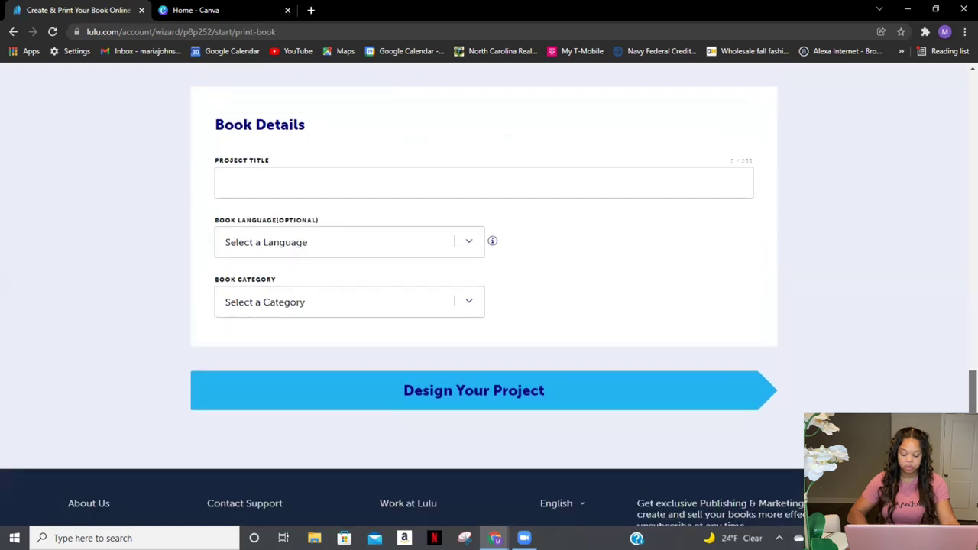
Step: Enter 'Monthly Planner' as the project title
{"action": "left_click", "coordinate": [288, 173]}
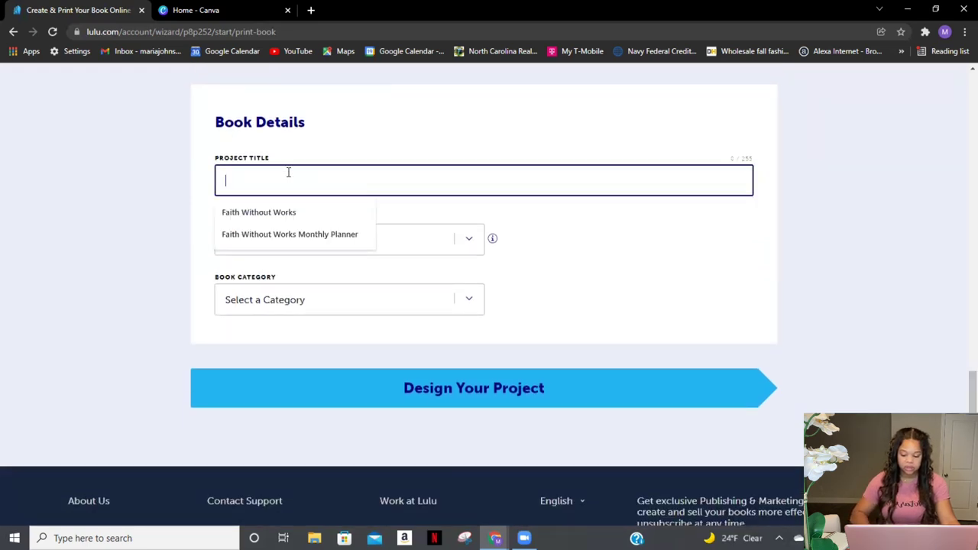
{"action": "type", "text": "c"}
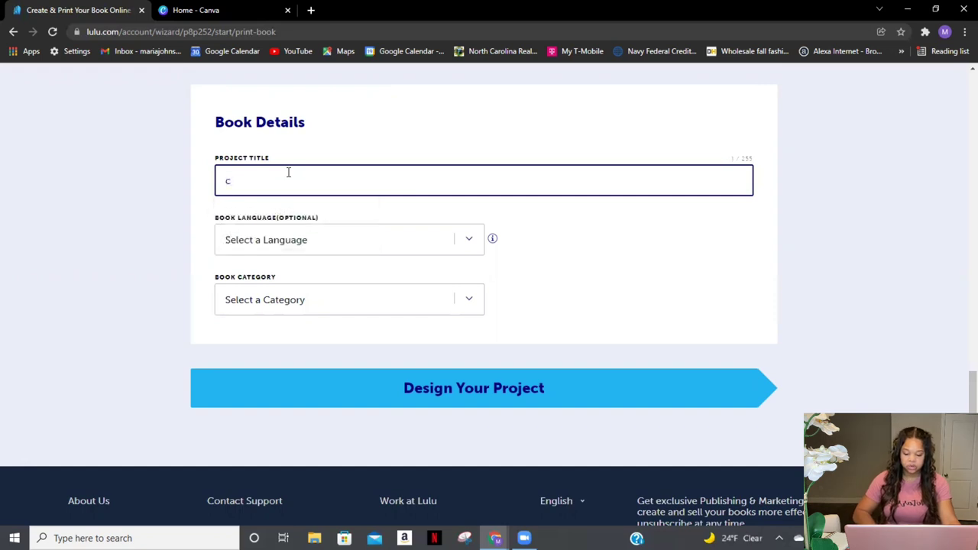
{"action": "key", "text": "BackSpace"}
{"action": "type", "text": "Mo"}
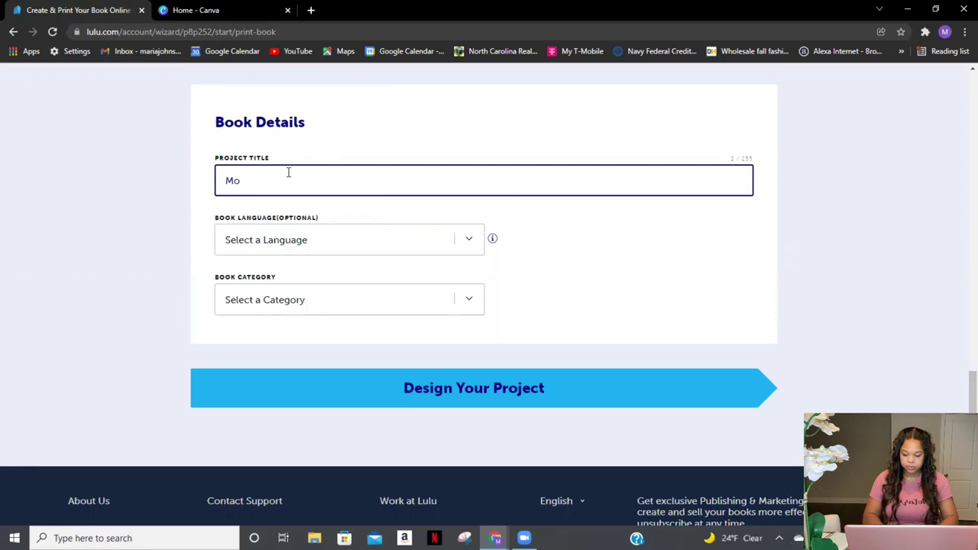
{"action": "type", "text": "tnthly Planner"}
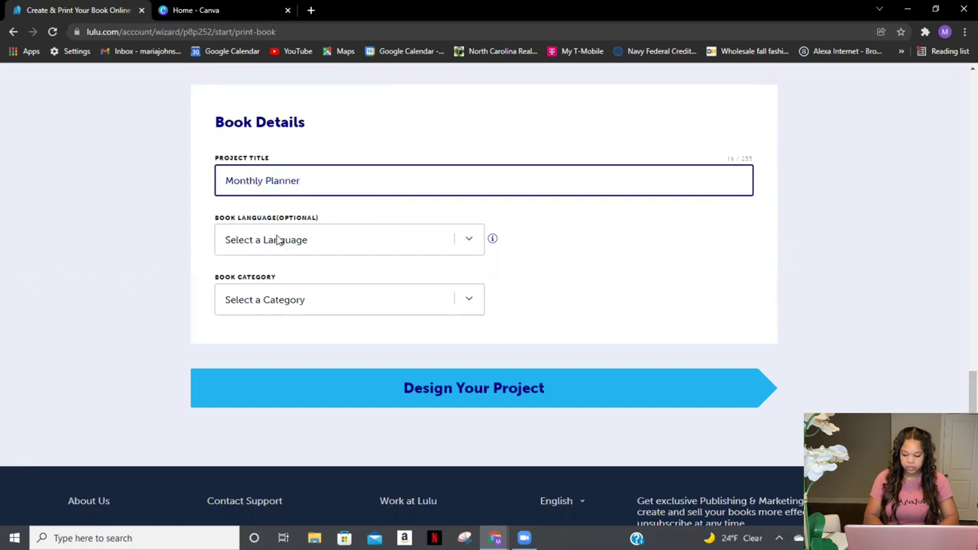
Step: Set the book language to English and the book category to Personal Growth
{"action": "left_click", "coordinate": [279, 240]}
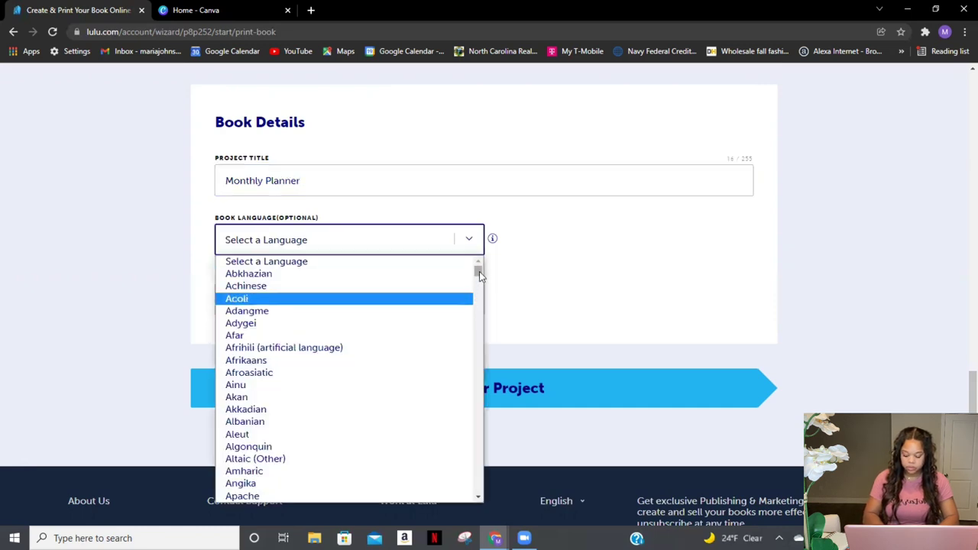
{"action": "left_click_drag", "start_coordinate": [479, 273], "coordinate": [487, 324]}
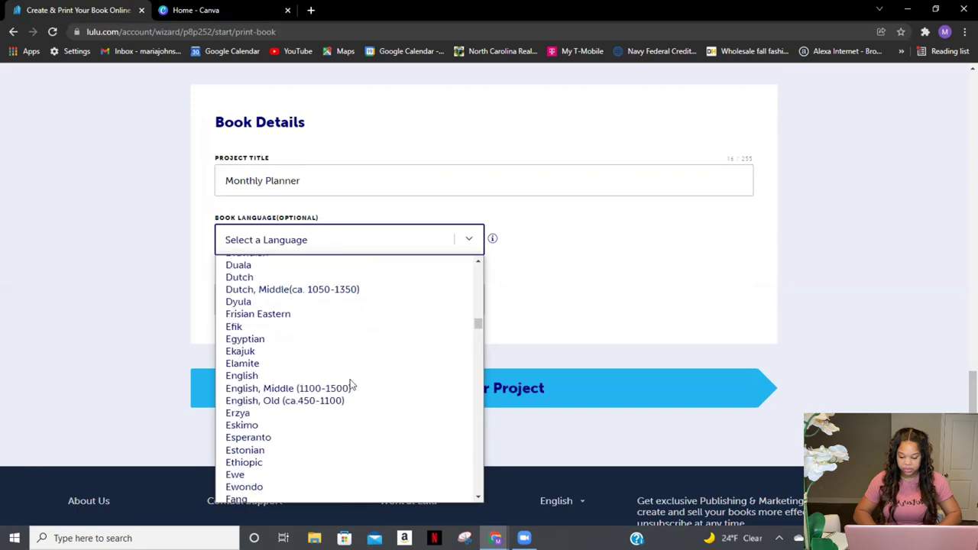
{"action": "left_click", "coordinate": [266, 376]}
{"action": "left_click", "coordinate": [333, 303]}
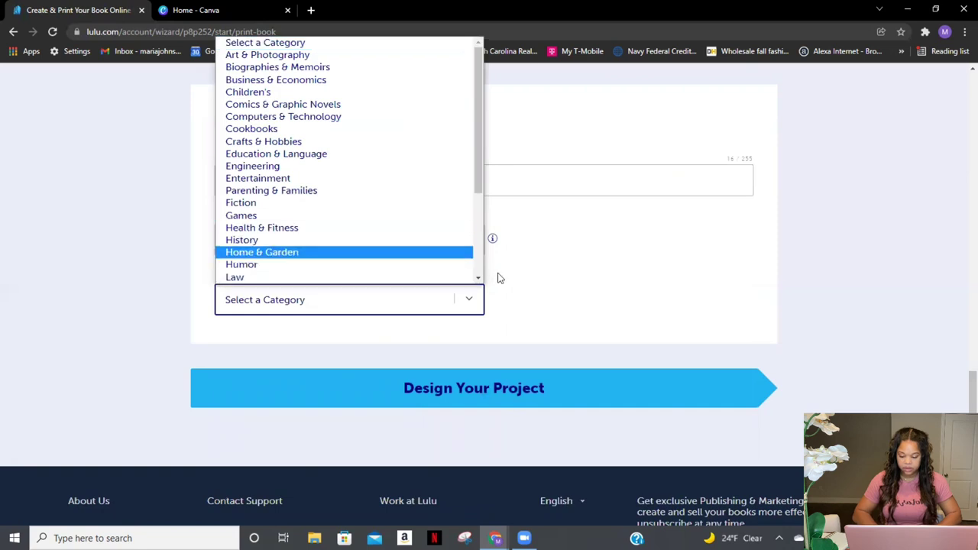
{"action": "scroll", "coordinate": [477, 281], "scroll_direction": "down", "scroll_amount": 2}
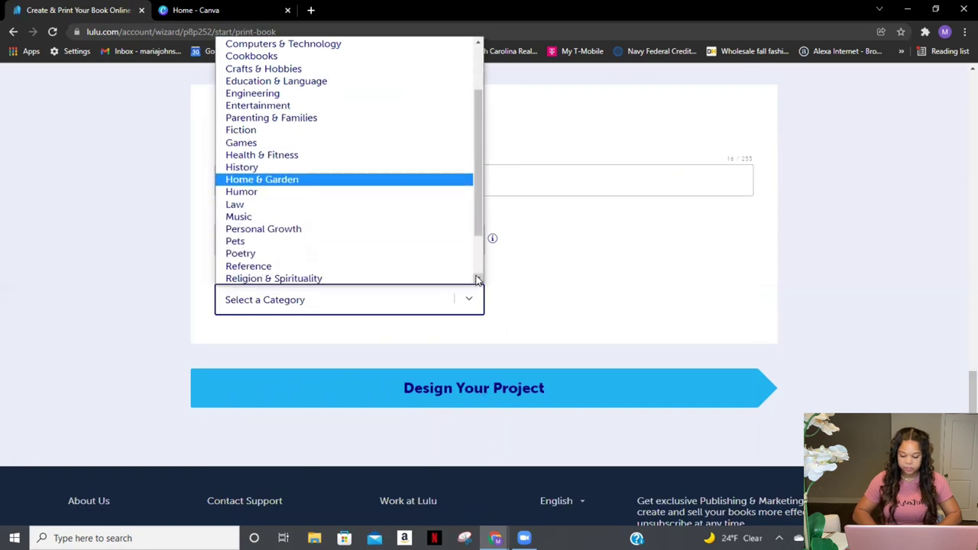
{"action": "left_click", "coordinate": [342, 227]}
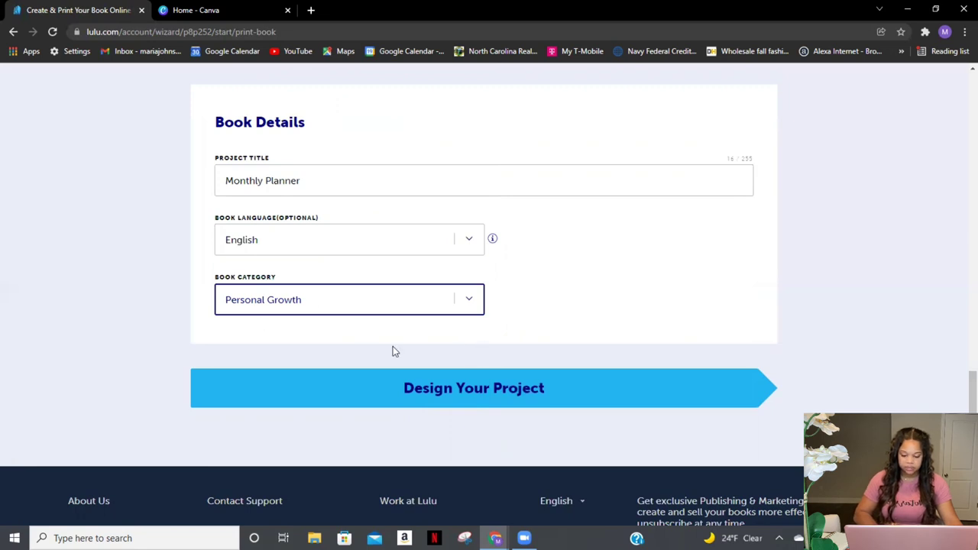
Step: Proceed to Design Your Project, then switch to the Canva home page
{"action": "left_click", "coordinate": [489, 398]}
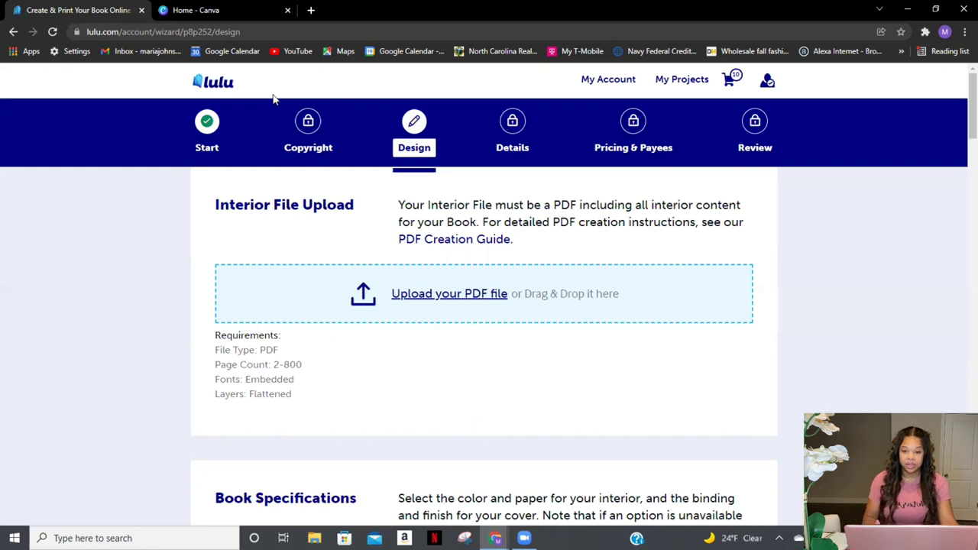
{"action": "left_click", "coordinate": [205, 9]}
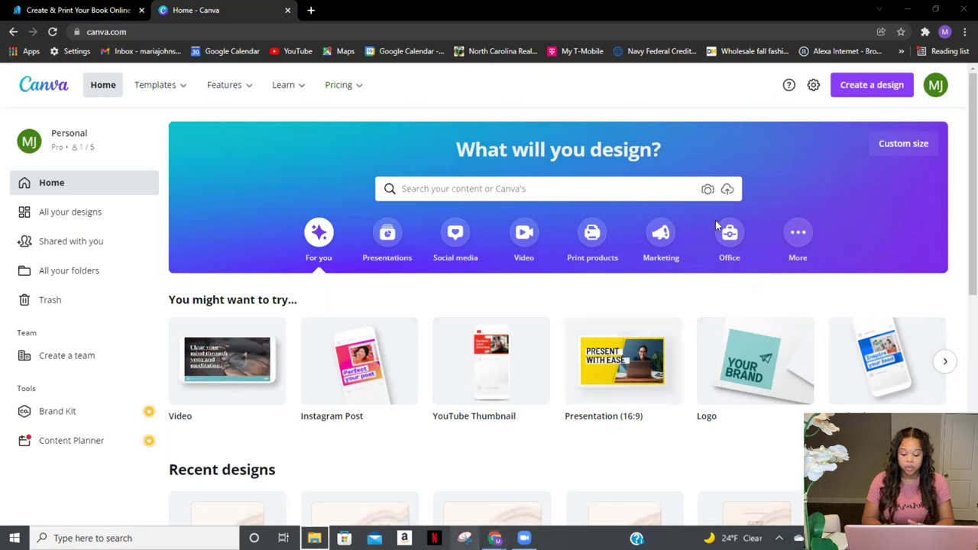
Step: Dismiss the taskbar pop-up, search Canva templates for 'planner' and browse the results
{"action": "mouse_move", "coordinate": [579, 363]}
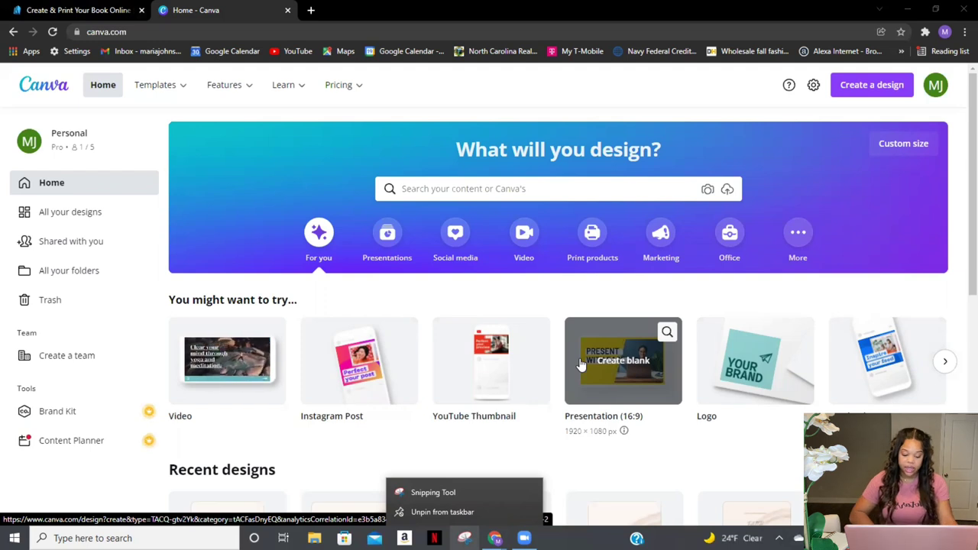
{"action": "left_click", "coordinate": [162, 117]}
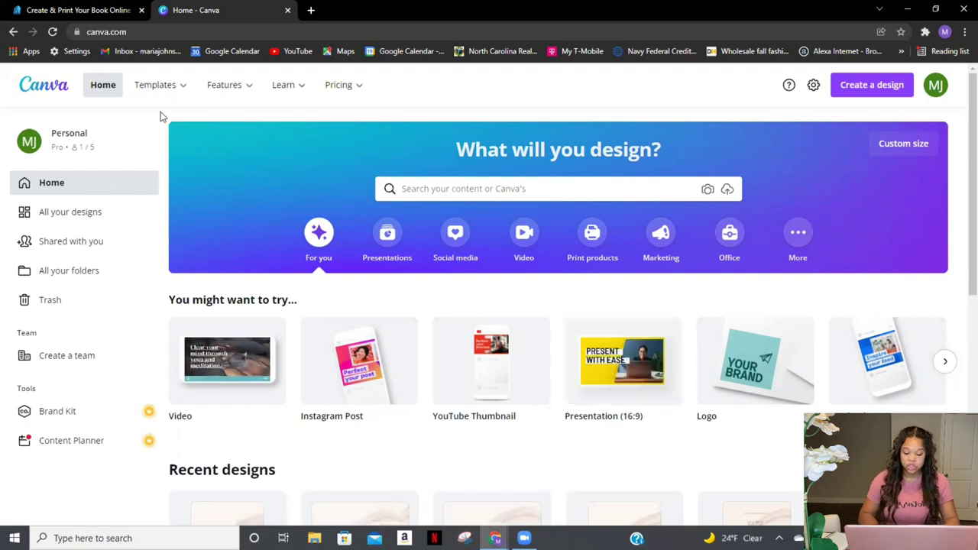
{"action": "left_click", "coordinate": [478, 189]}
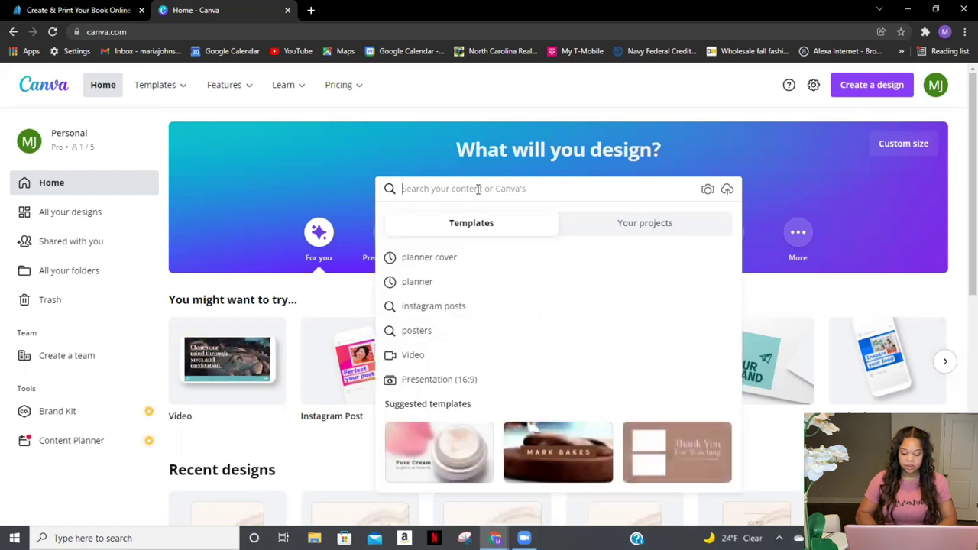
{"action": "left_click", "coordinate": [417, 282]}
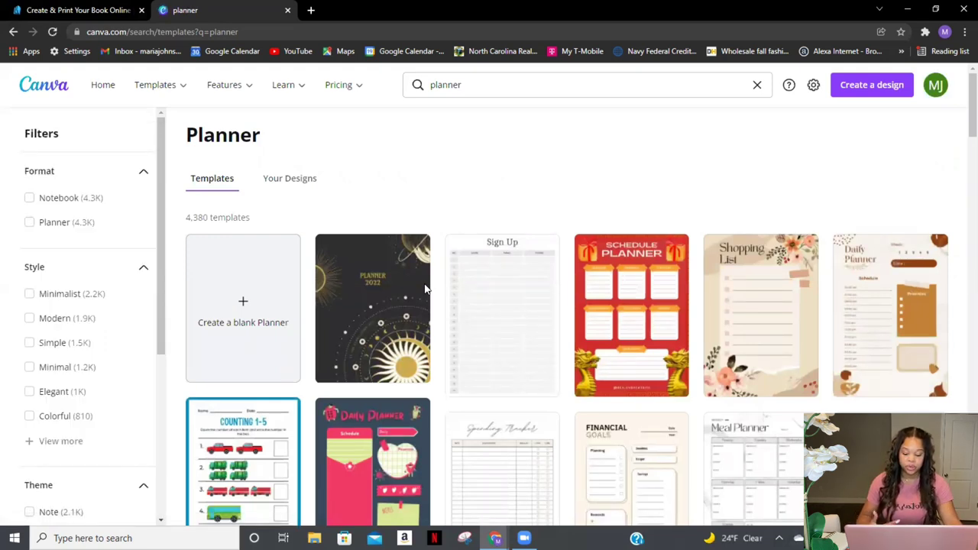
{"action": "scroll", "coordinate": [426, 289], "scroll_direction": "down", "scroll_amount": 5}
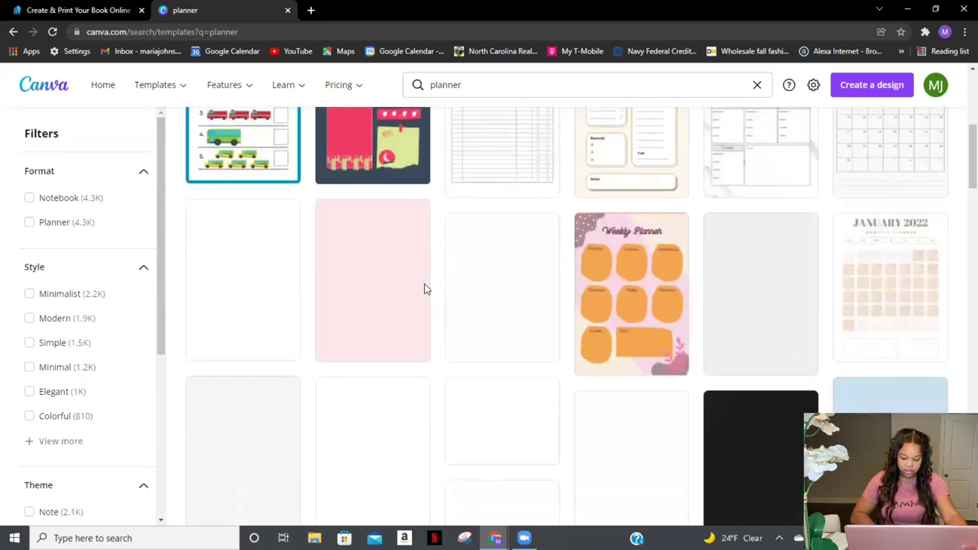
{"action": "scroll", "coordinate": [425, 289], "scroll_direction": "down", "scroll_amount": 2}
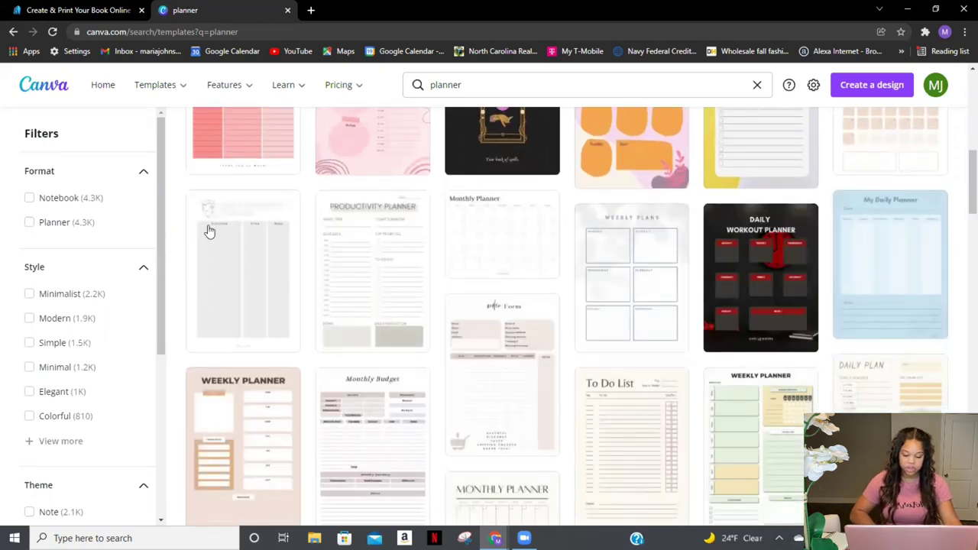
{"action": "scroll", "coordinate": [492, 237], "scroll_direction": "down", "scroll_amount": 3}
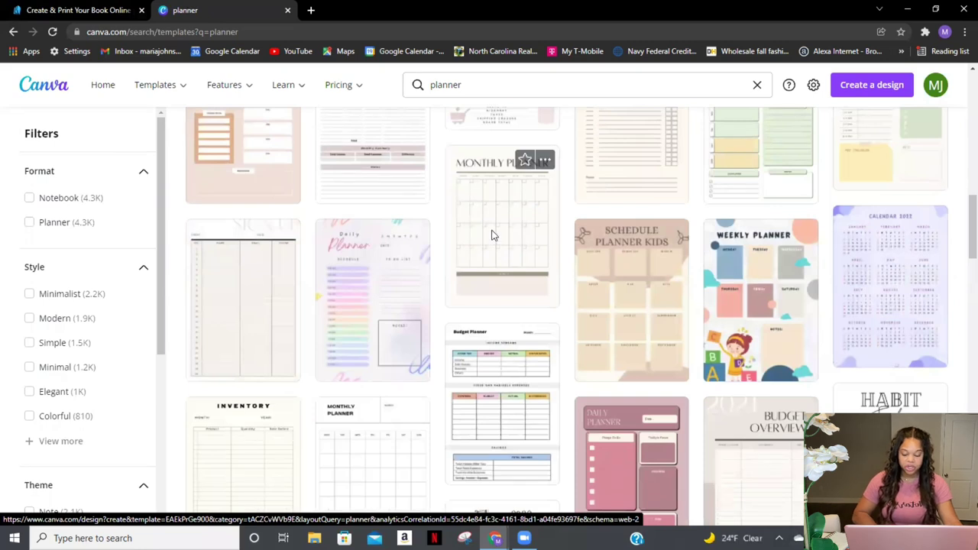
{"action": "left_click", "coordinate": [493, 236]}
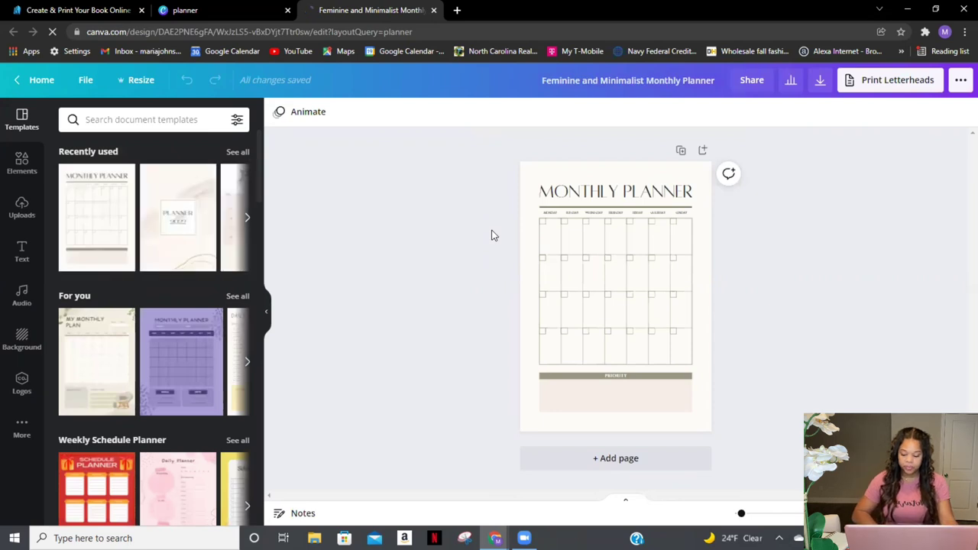
{"action": "left_click", "coordinate": [657, 172]}
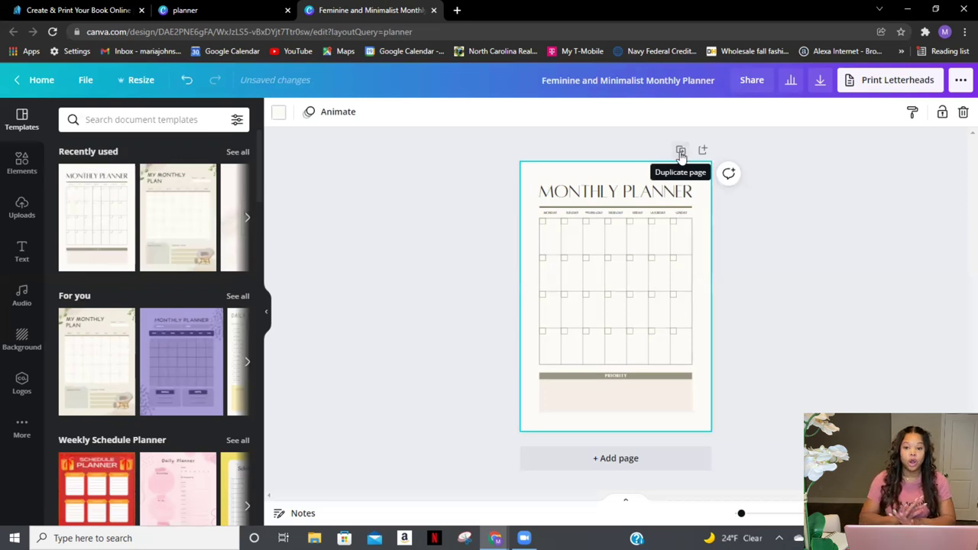
{"action": "left_click", "coordinate": [680, 153]}
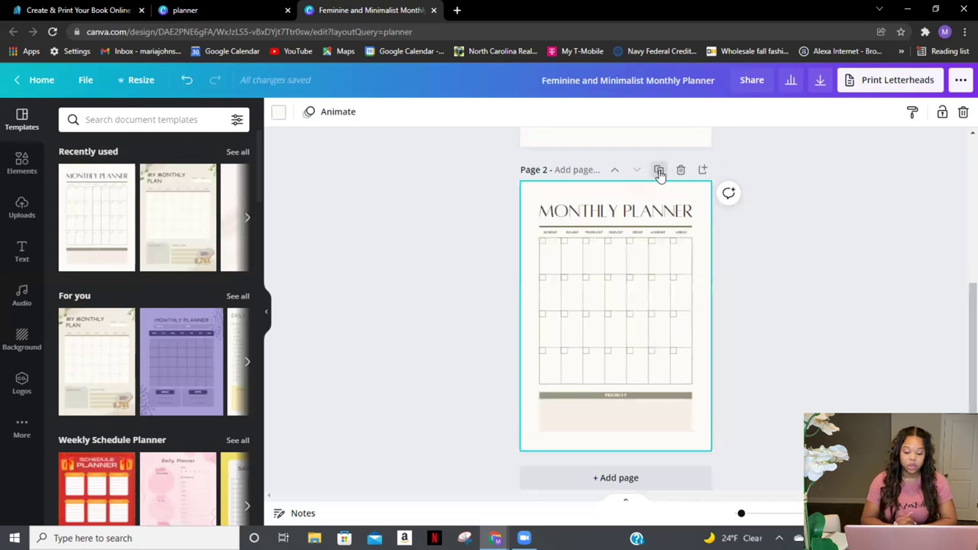
{"action": "left_click", "coordinate": [660, 171]}
{"action": "left_click", "coordinate": [656, 190]}
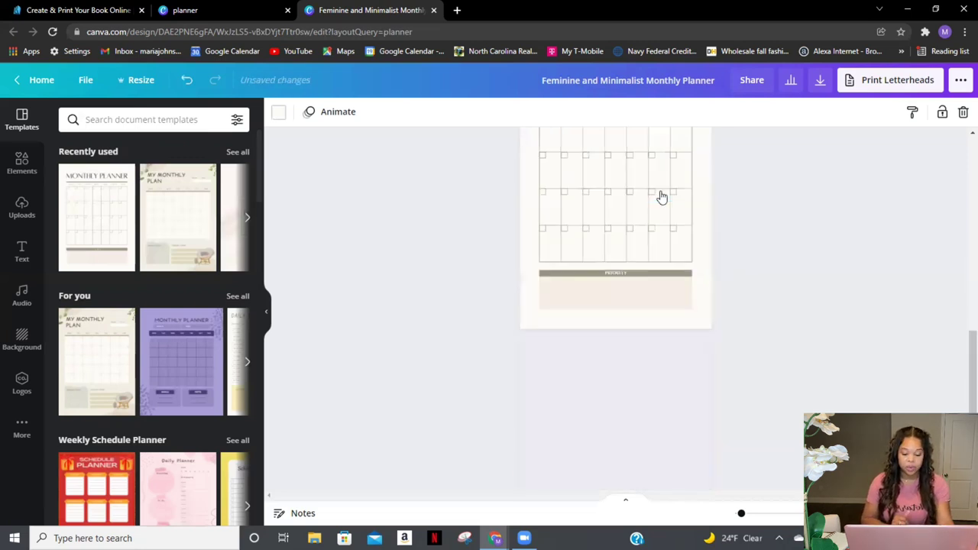
{"action": "scroll", "coordinate": [620, 362], "scroll_direction": "up", "scroll_amount": 6}
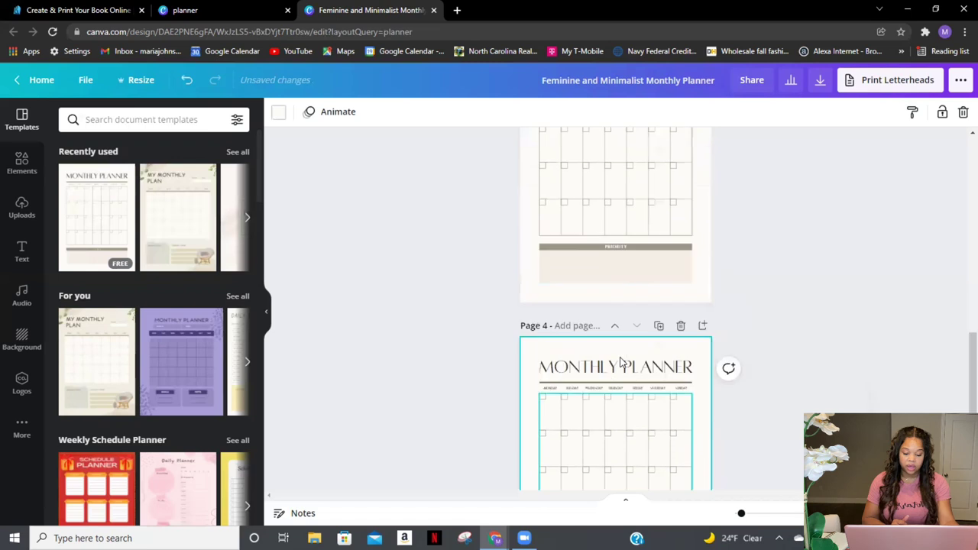
{"action": "scroll", "coordinate": [621, 362], "scroll_direction": "up", "scroll_amount": 5}
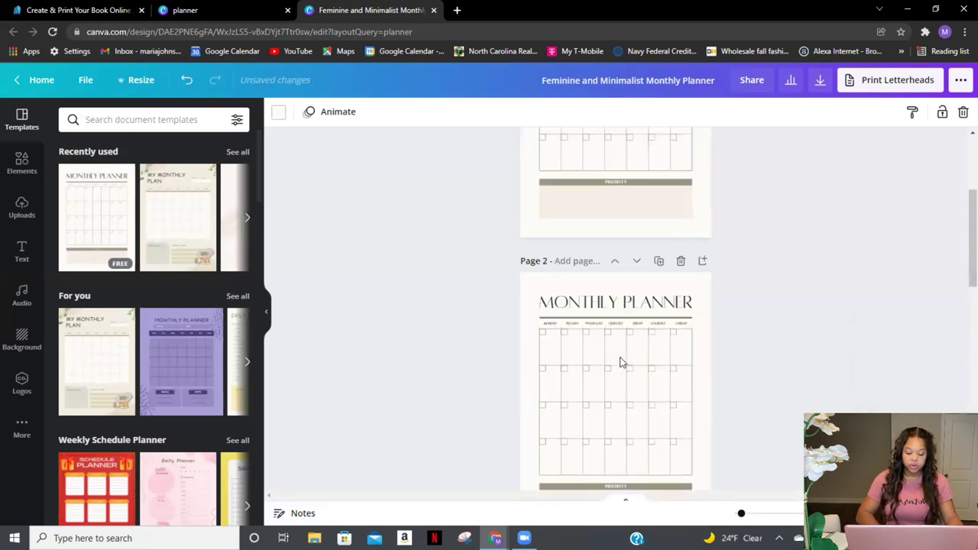
{"action": "scroll", "coordinate": [620, 362], "scroll_direction": "down", "scroll_amount": 2}
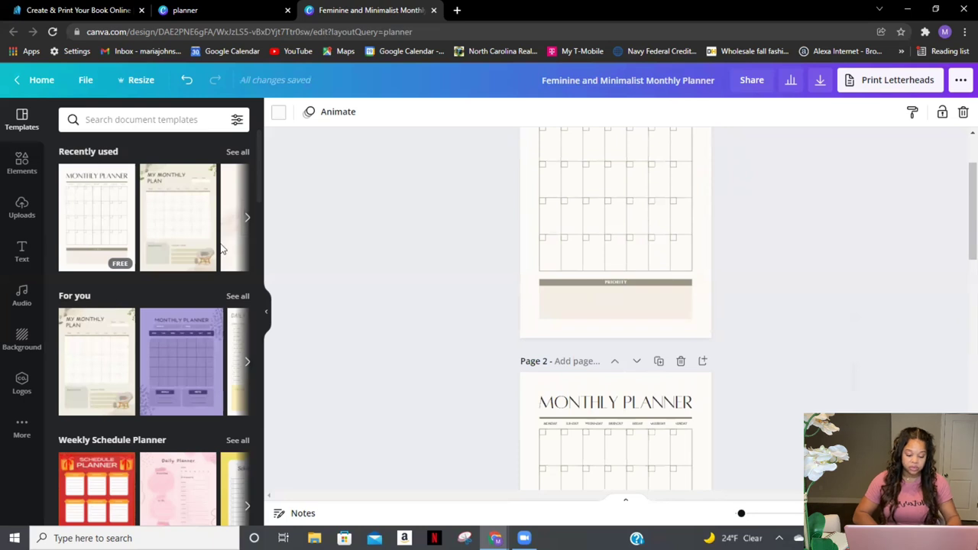
{"action": "scroll", "coordinate": [488, 382], "scroll_direction": "down", "scroll_amount": 5}
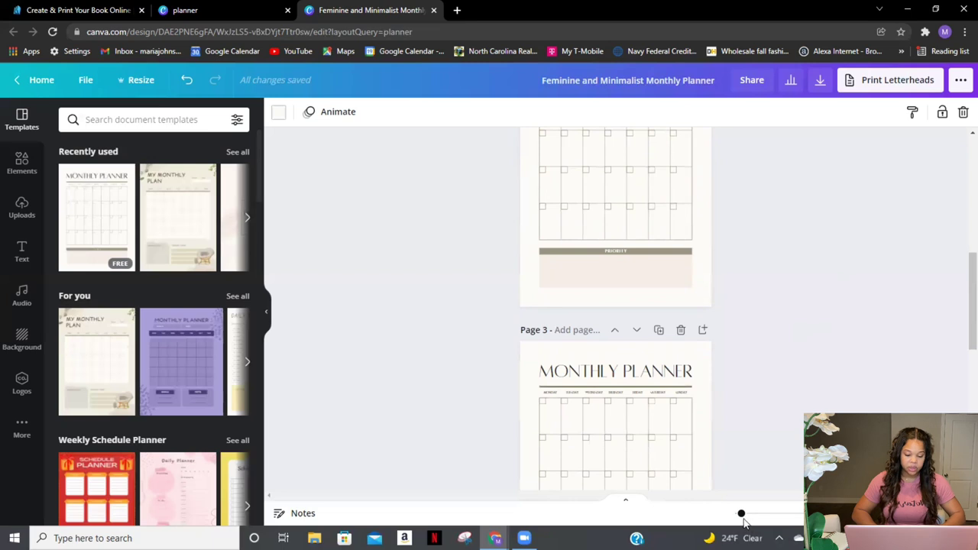
{"action": "mouse_move", "coordinate": [741, 514]}
{"action": "left_mouse_down"}
{"action": "mouse_move", "coordinate": [769, 515]}
{"action": "mouse_move", "coordinate": [757, 518]}
{"action": "left_mouse_up"}
{"action": "scroll", "coordinate": [756, 517], "scroll_direction": "down", "scroll_amount": 4}
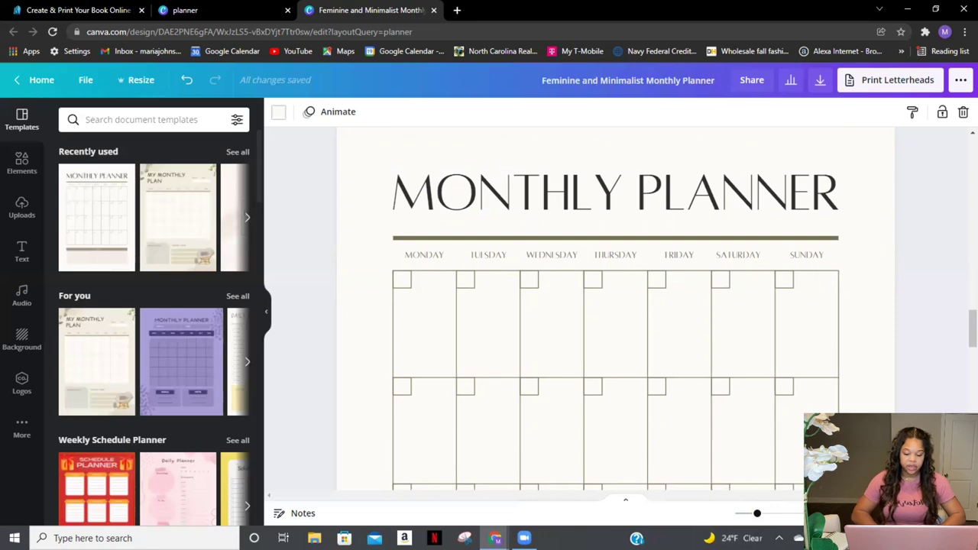
Step: Move page 2 after page 3 in grid view, then zoom out to see the calendar grid
{"action": "left_click", "coordinate": [920, 513]}
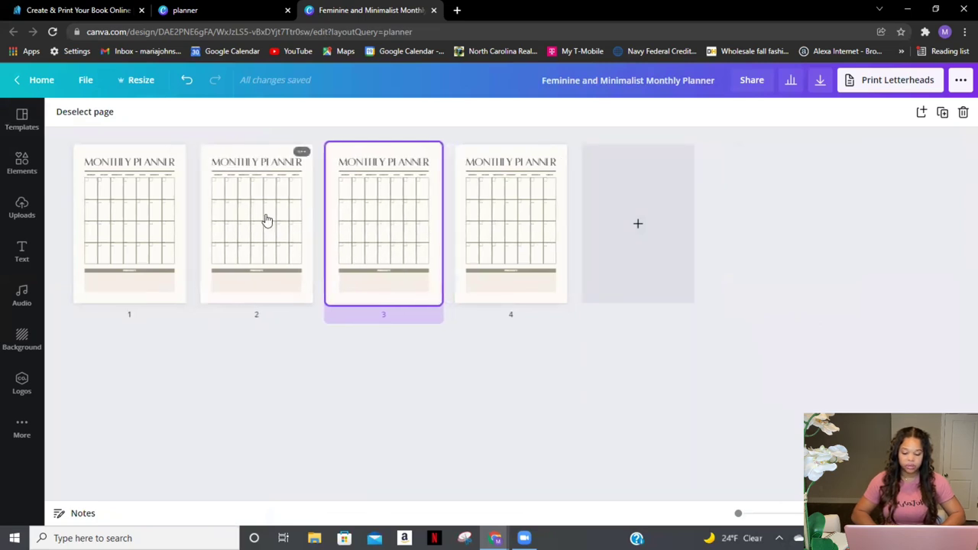
{"action": "left_click_drag", "start_coordinate": [267, 220], "coordinate": [452, 210]}
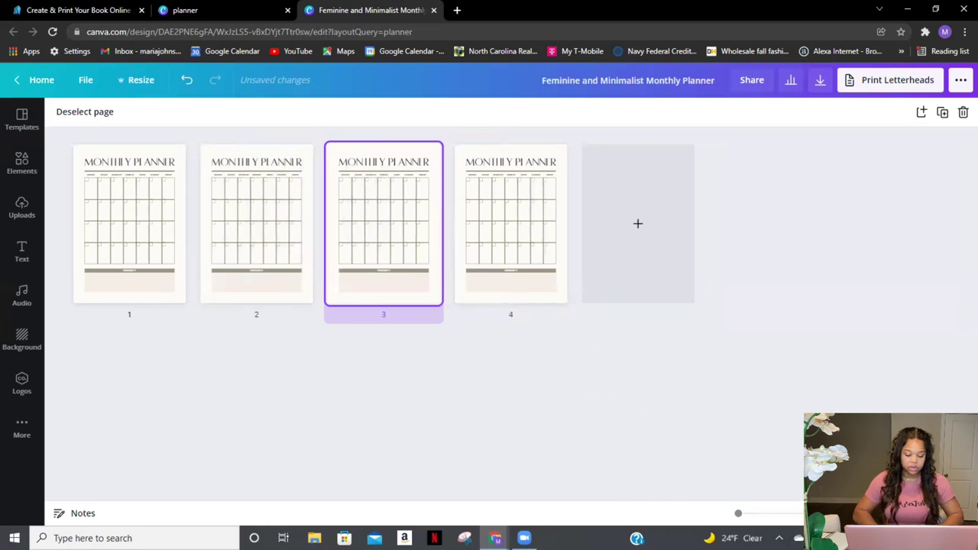
{"action": "left_click", "coordinate": [916, 512]}
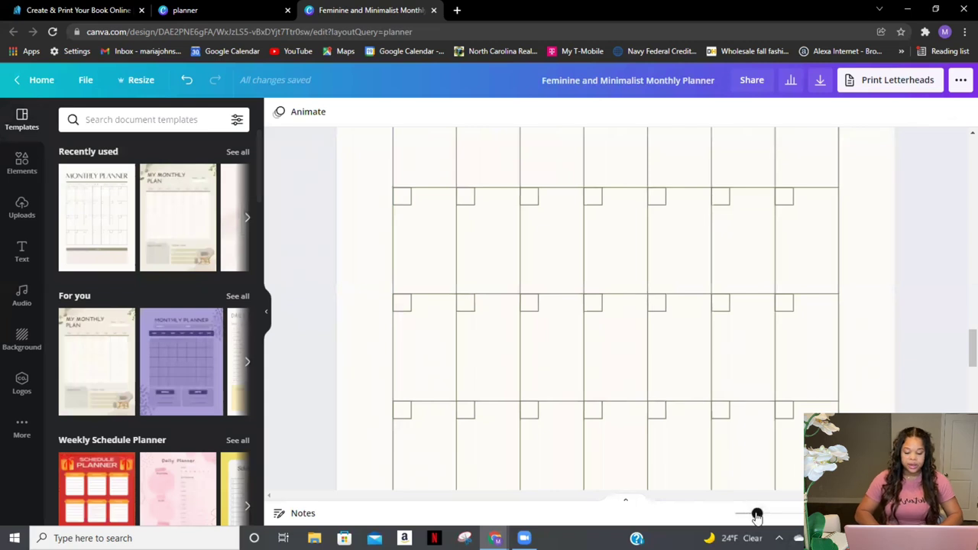
{"action": "left_click_drag", "start_coordinate": [756, 517], "coordinate": [749, 514]}
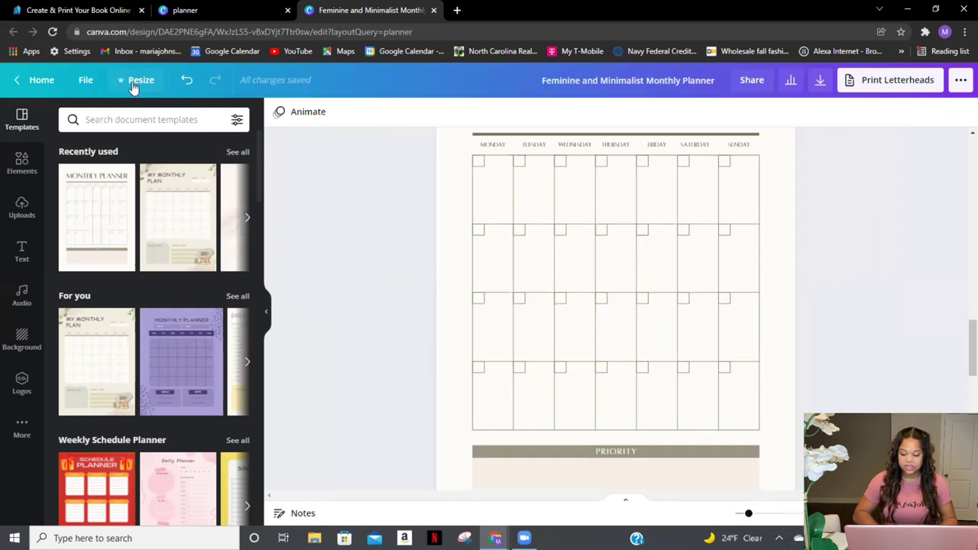
Step: Resize the design to width 8.5 and height 11 with units set to inches
{"action": "left_click", "coordinate": [134, 82]}
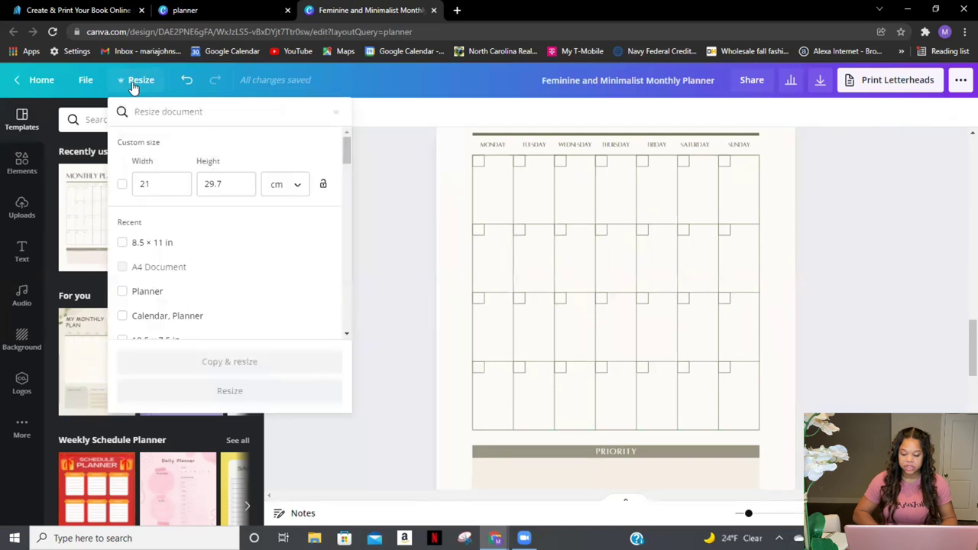
{"action": "left_click", "coordinate": [272, 182]}
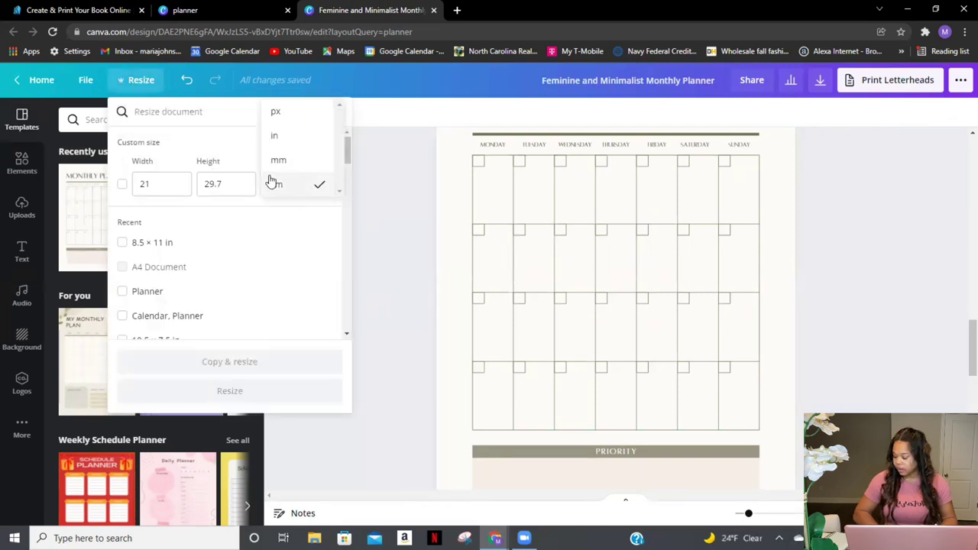
{"action": "left_click", "coordinate": [281, 138]}
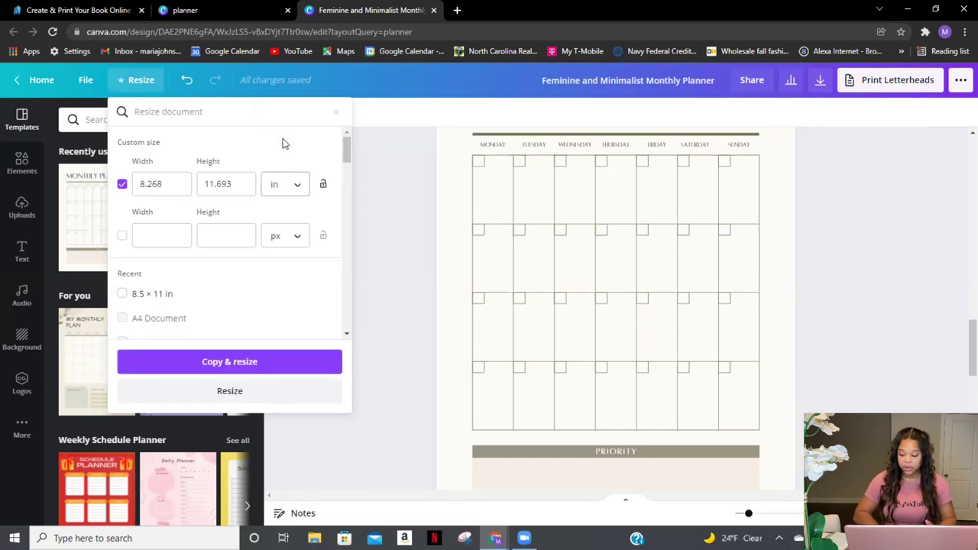
{"action": "left_click", "coordinate": [166, 179]}
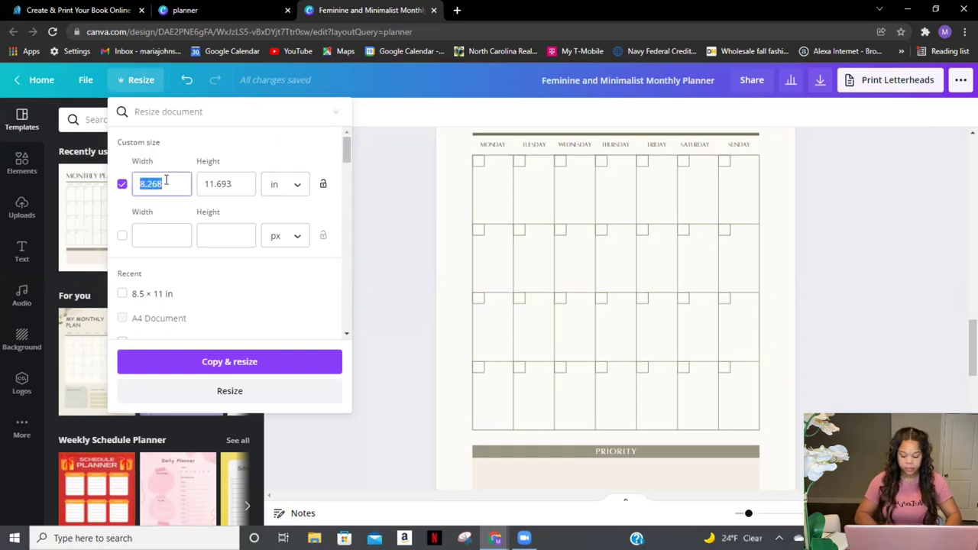
{"action": "type", "text": "8.5"}
{"action": "left_click", "coordinate": [241, 187]}
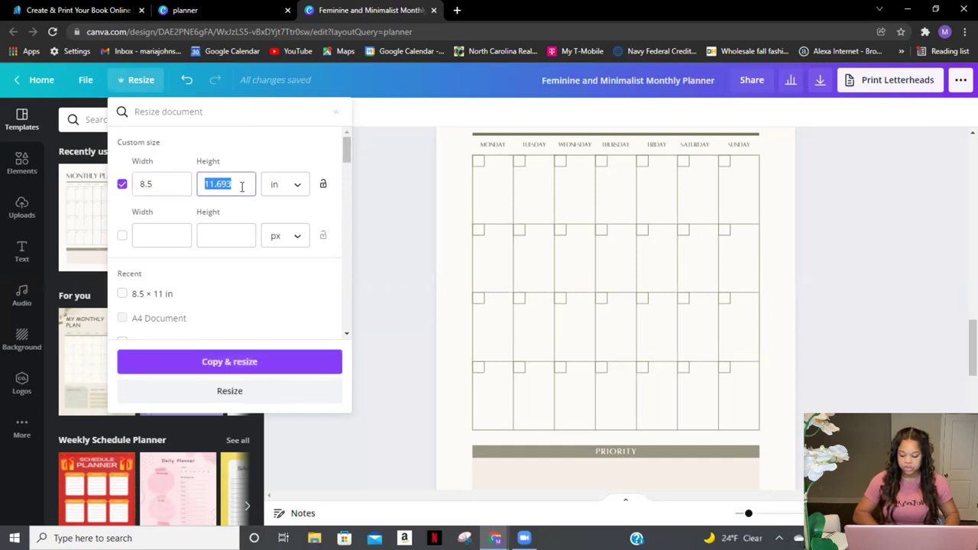
{"action": "type", "text": "11"}
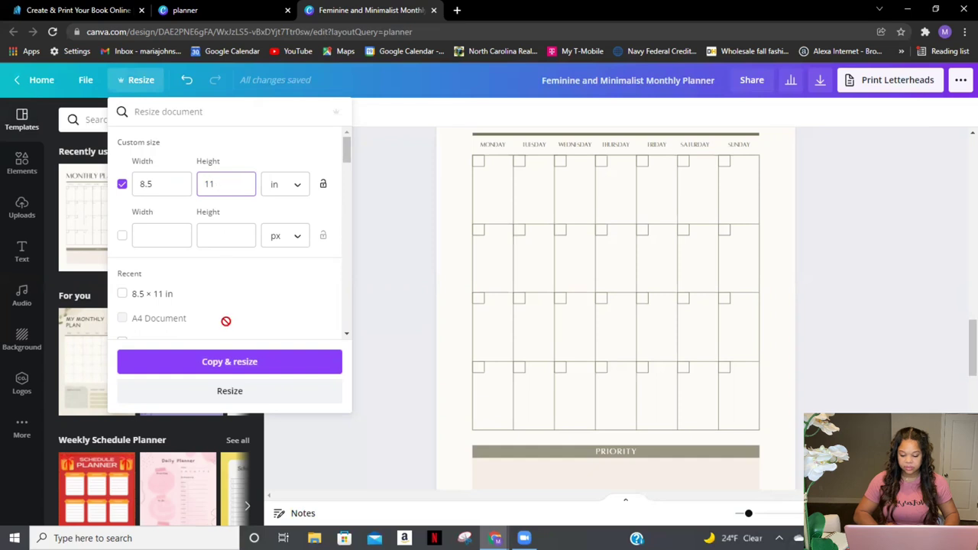
{"action": "left_click", "coordinate": [224, 393]}
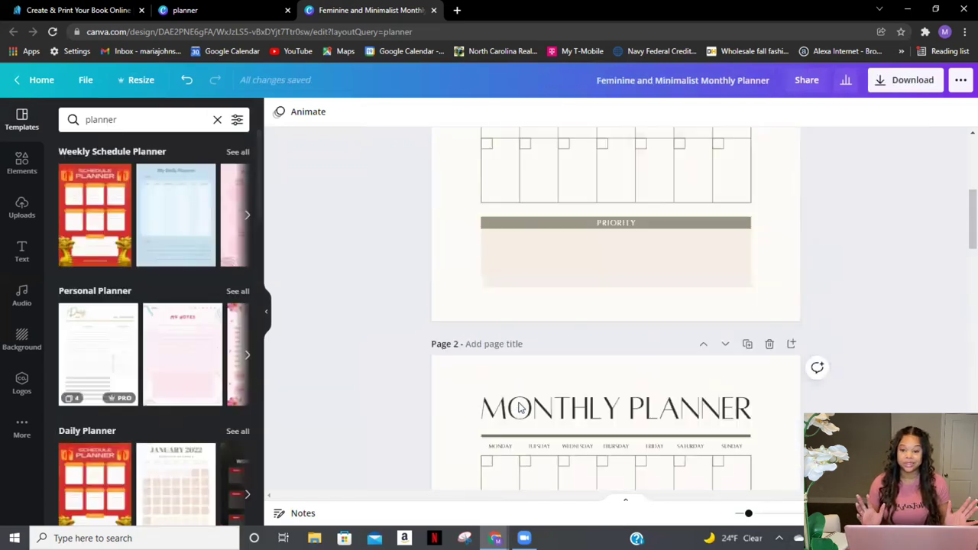
Step: Scroll through the resized pages, then preview the White And Gold Elegant Personal Printable Planner template
{"action": "scroll", "coordinate": [518, 407], "scroll_direction": "down", "scroll_amount": 5}
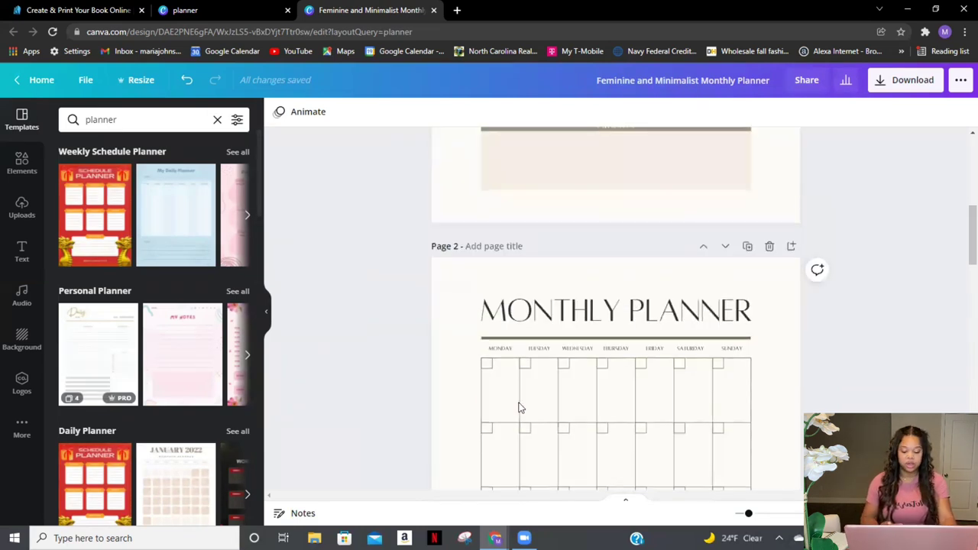
{"action": "scroll", "coordinate": [519, 407], "scroll_direction": "down", "scroll_amount": 5}
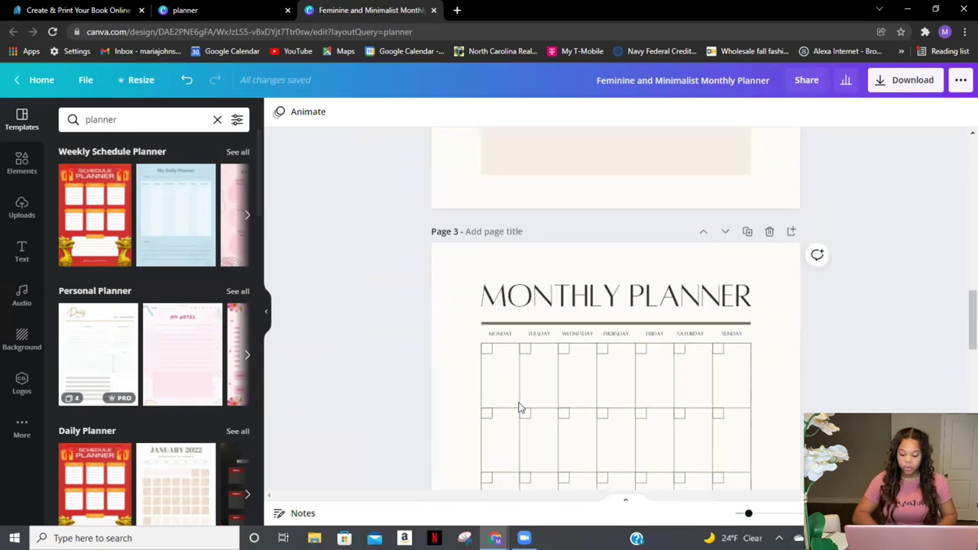
{"action": "scroll", "coordinate": [518, 407], "scroll_direction": "down", "scroll_amount": 5}
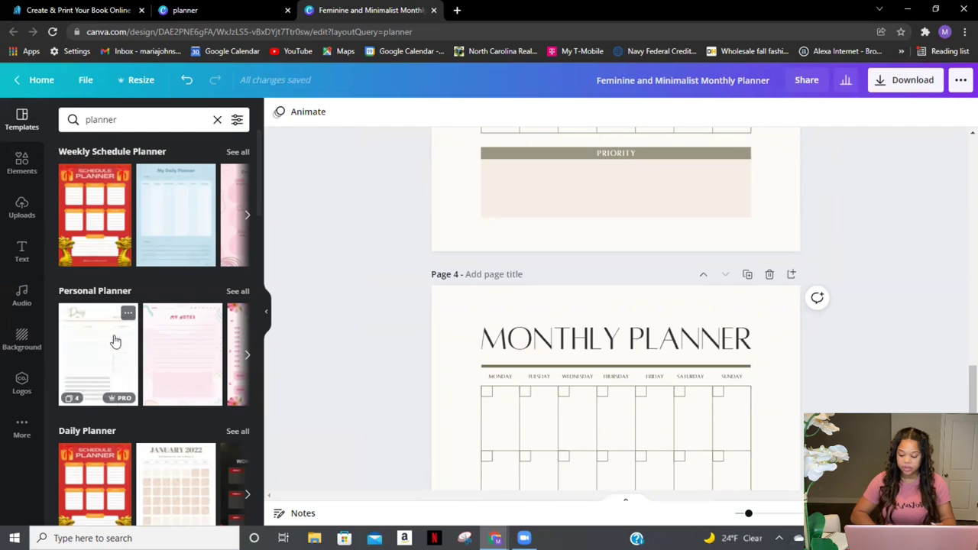
{"action": "left_click", "coordinate": [69, 401]}
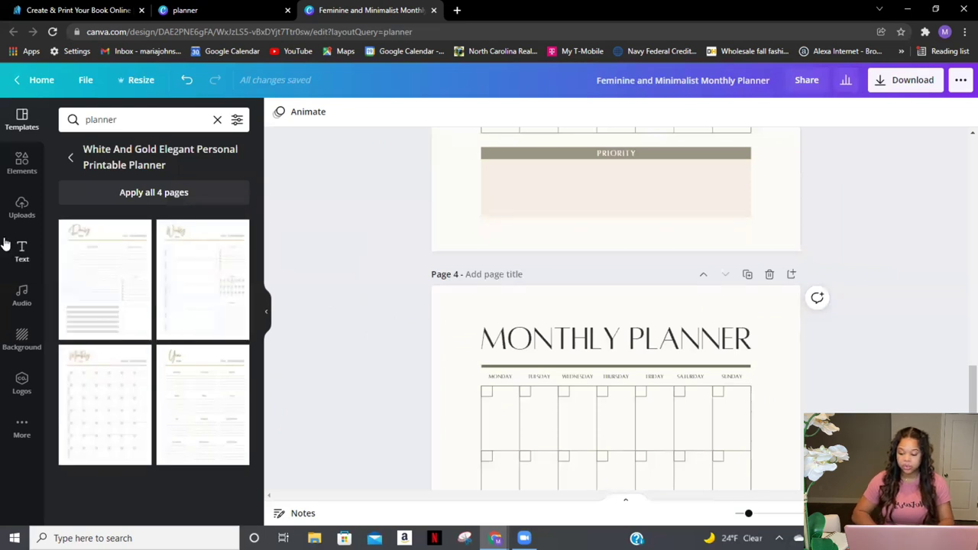
Step: Browse the Elements, Uploads and Text panels in the Canva sidebar
{"action": "left_click", "coordinate": [22, 162]}
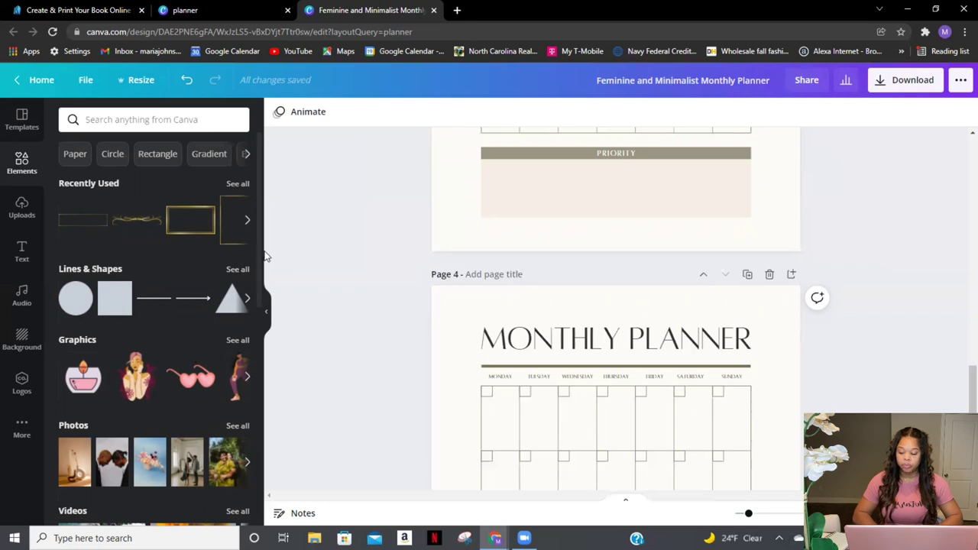
{"action": "left_click", "coordinate": [23, 214]}
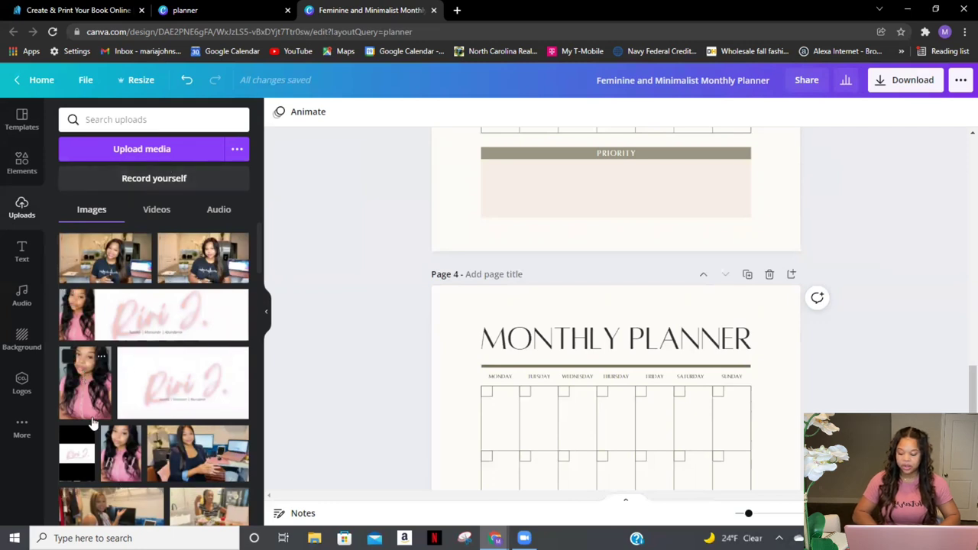
{"action": "left_click", "coordinate": [19, 250]}
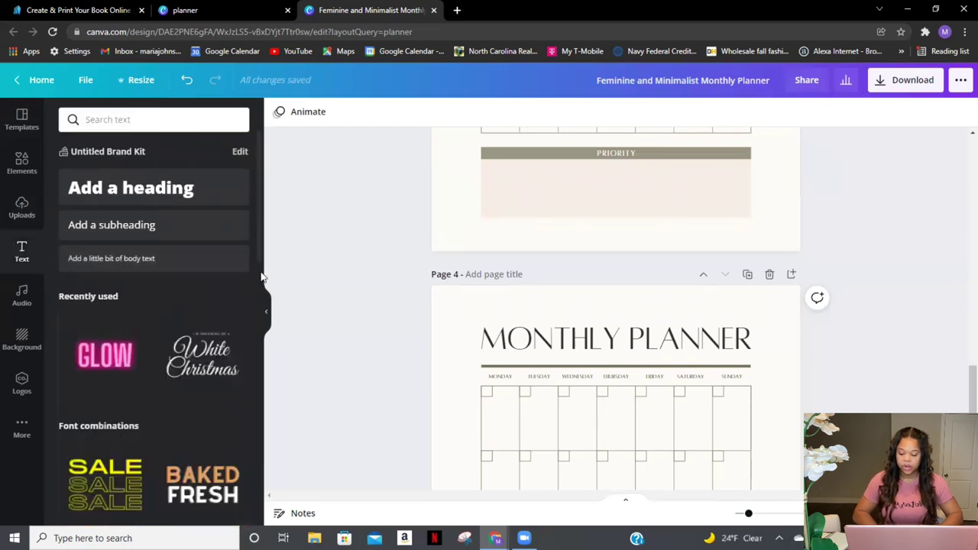
{"action": "mouse_move", "coordinate": [260, 260]}
{"action": "left_mouse_down"}
{"action": "mouse_move", "coordinate": [255, 382]}
{"action": "mouse_move", "coordinate": [265, 344]}
{"action": "mouse_move", "coordinate": [253, 265]}
{"action": "left_mouse_up"}
Step: Look through the Audio, Background and Logos panels, then collapse the tools panel
{"action": "left_click", "coordinate": [22, 303]}
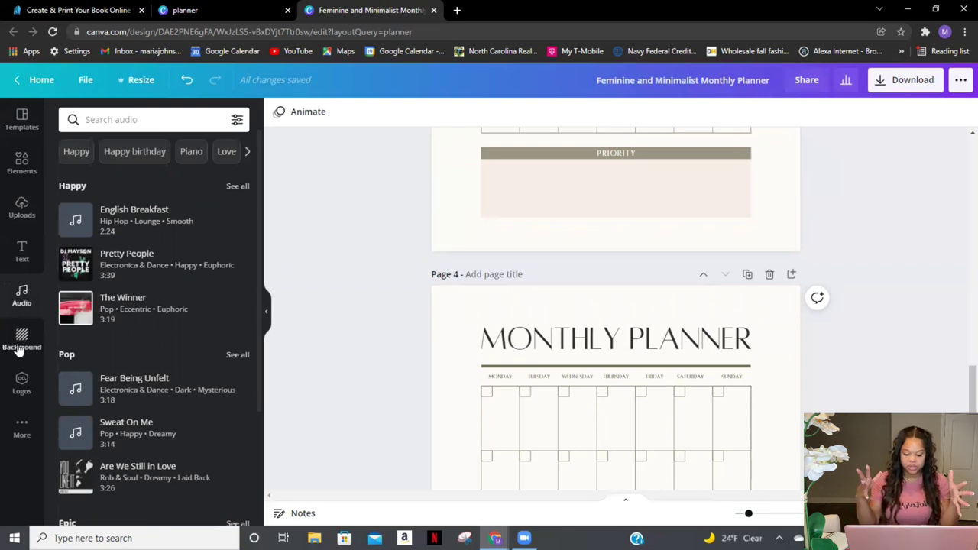
{"action": "left_click", "coordinate": [22, 343]}
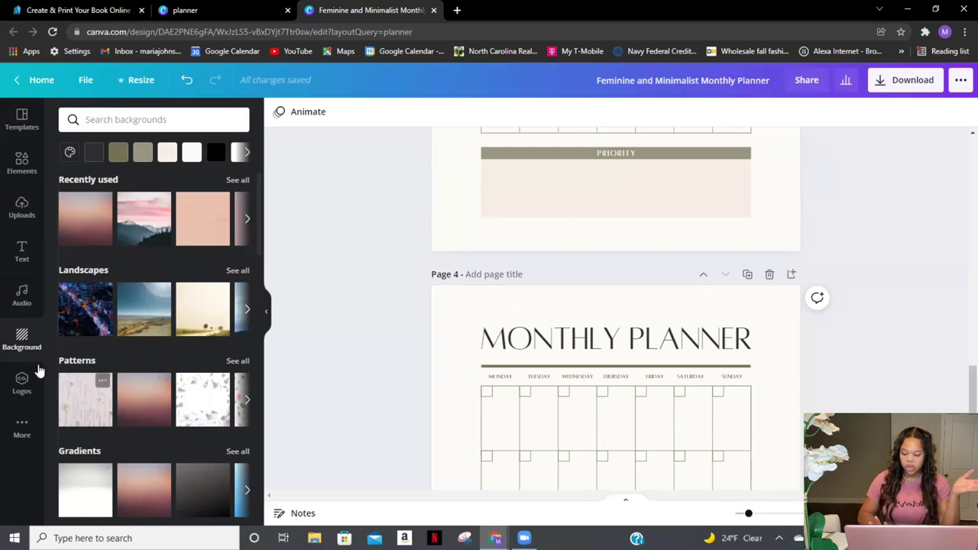
{"action": "left_click", "coordinate": [23, 384]}
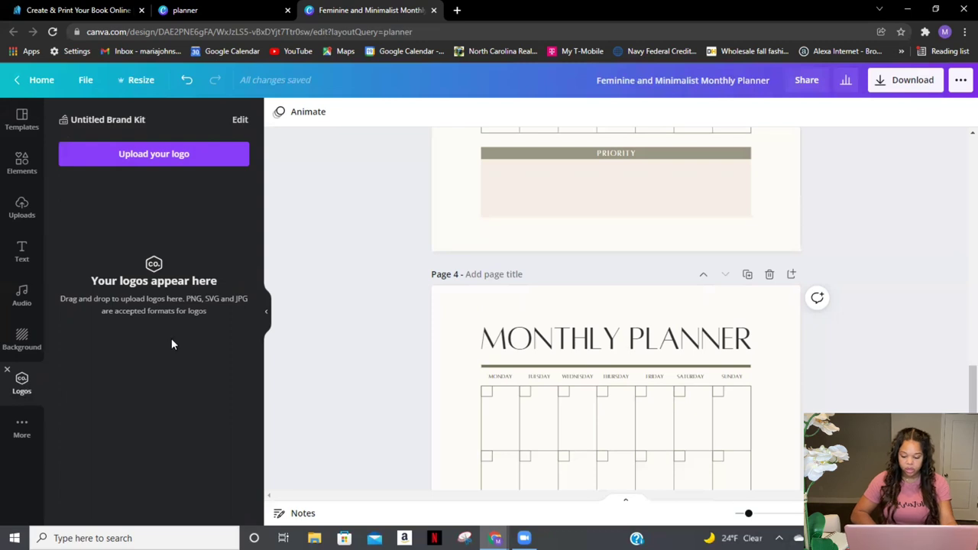
{"action": "scroll", "coordinate": [405, 362], "scroll_direction": "down", "scroll_amount": 5}
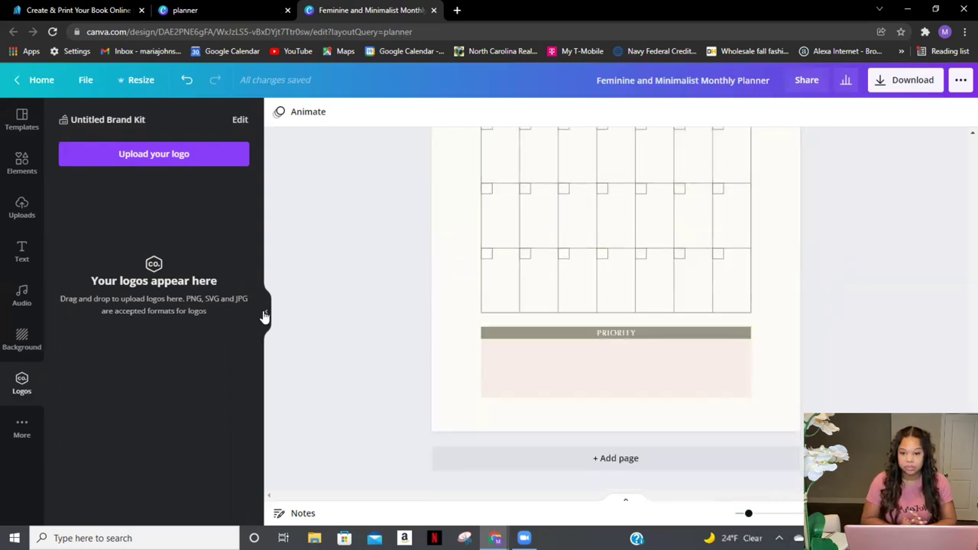
{"action": "left_click", "coordinate": [264, 313]}
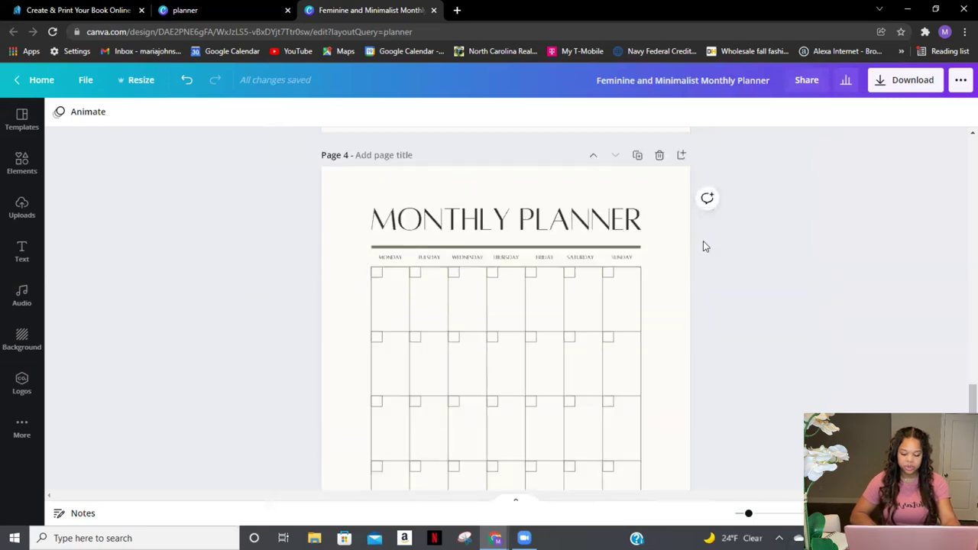
Step: Download the four-page monthly planner with the PDF Print file type
{"action": "scroll", "coordinate": [703, 241], "scroll_direction": "up", "scroll_amount": 5}
{"action": "scroll", "coordinate": [704, 246], "scroll_direction": "up", "scroll_amount": 10}
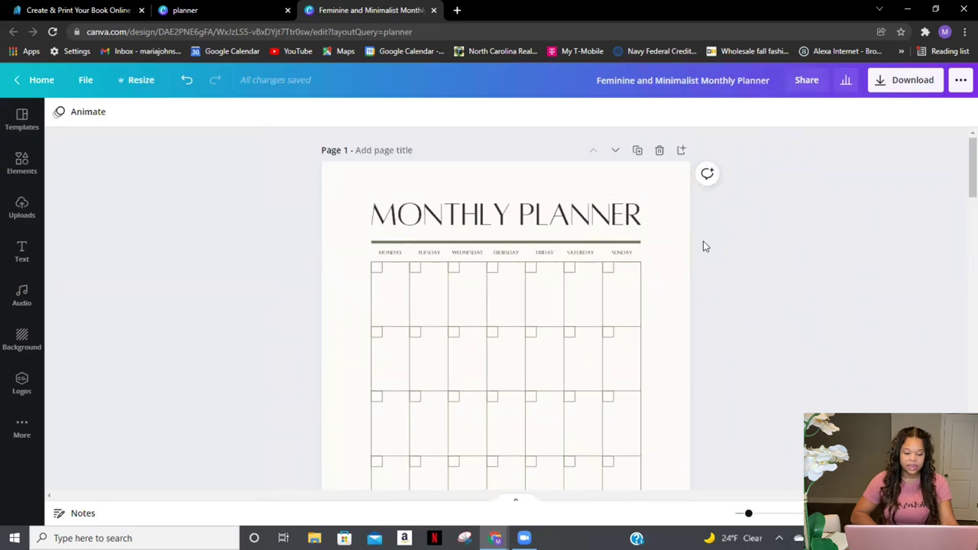
{"action": "scroll", "coordinate": [705, 246], "scroll_direction": "down", "scroll_amount": 5}
{"action": "scroll", "coordinate": [704, 246], "scroll_direction": "up", "scroll_amount": 5}
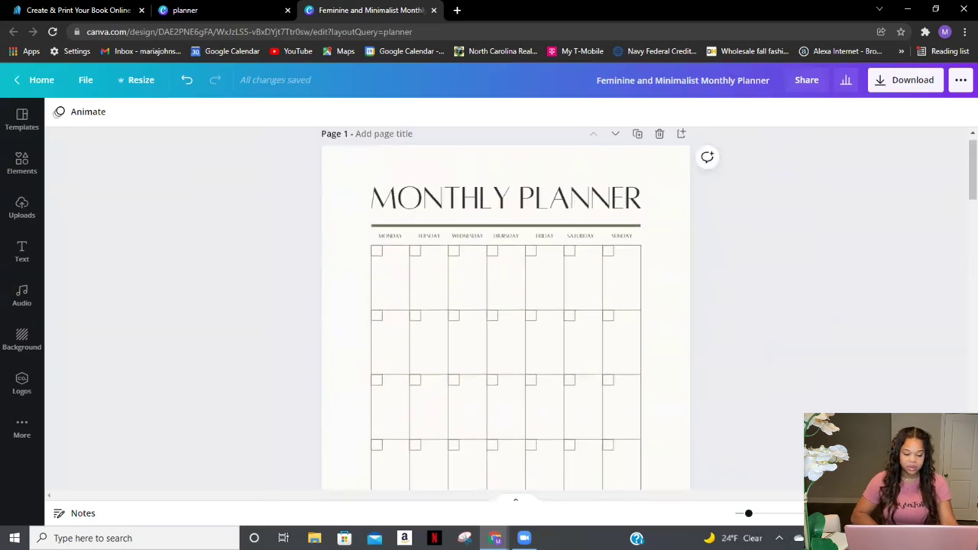
{"action": "left_click", "coordinate": [911, 82]}
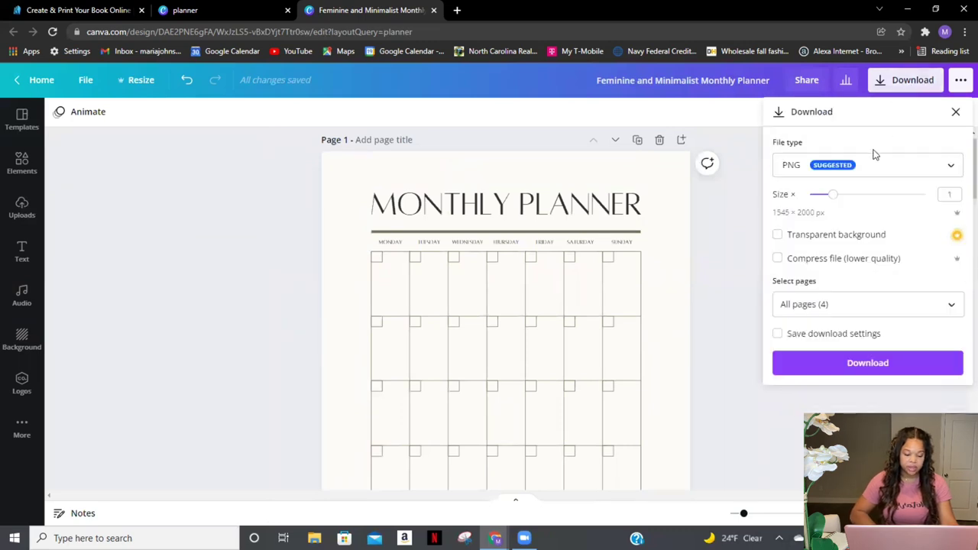
{"action": "left_click", "coordinate": [872, 174]}
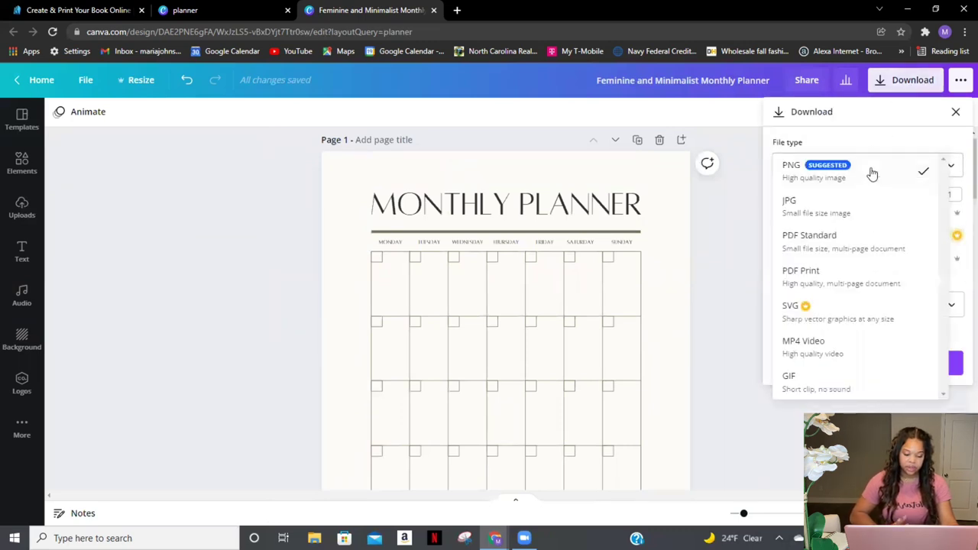
{"action": "left_click", "coordinate": [813, 283]}
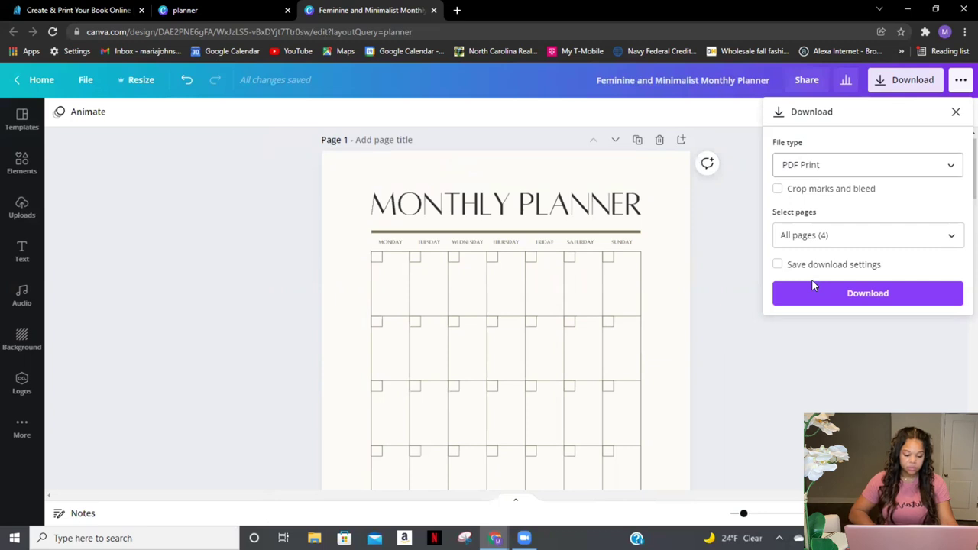
{"action": "left_click", "coordinate": [814, 294]}
{"action": "left_click", "coordinate": [846, 294]}
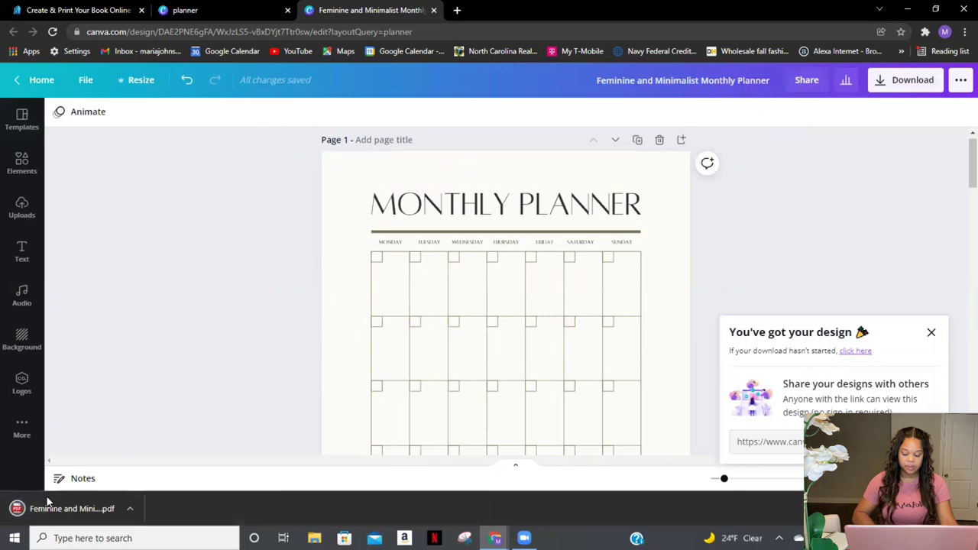
Step: Open the downloaded planner PDF and save a copy into the Desktop folder
{"action": "left_click", "coordinate": [57, 510]}
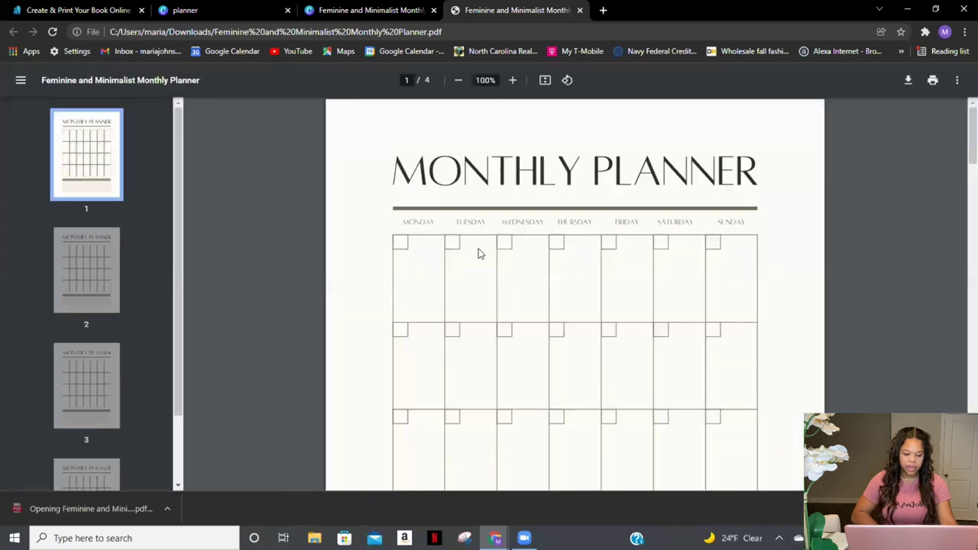
{"action": "left_click", "coordinate": [908, 81]}
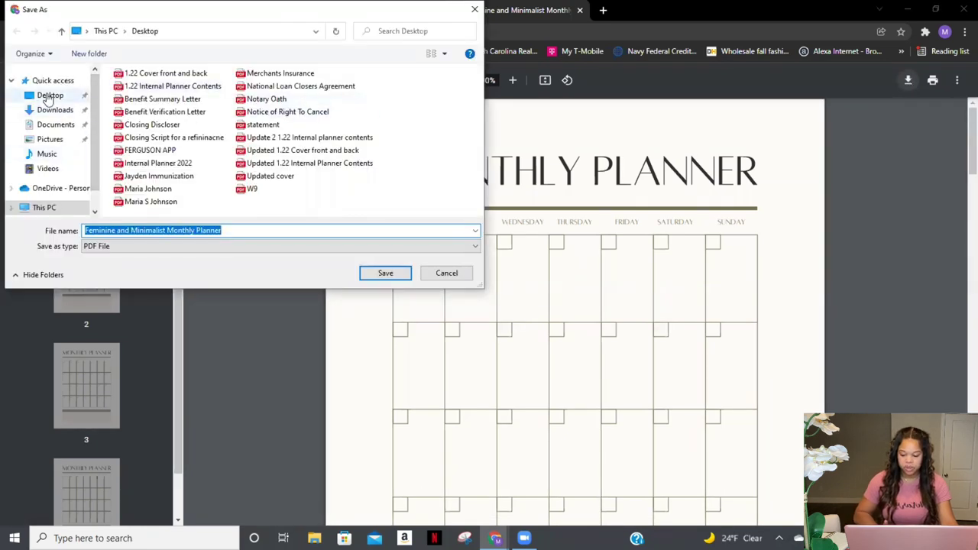
{"action": "left_click", "coordinate": [46, 97]}
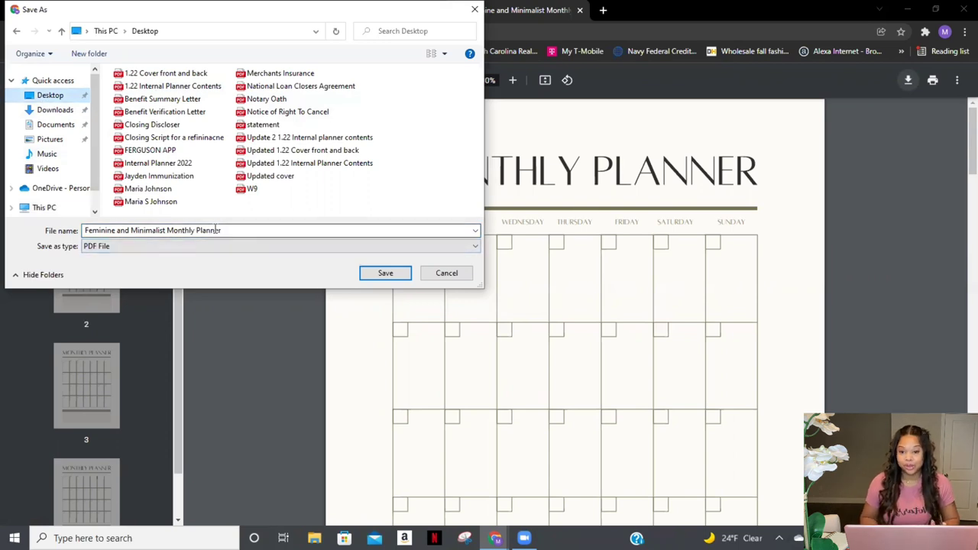
Step: Name the copy '1.22 Internal Sample', correcting the misspelling, and save it
{"action": "key", "text": "ctrl+a"}
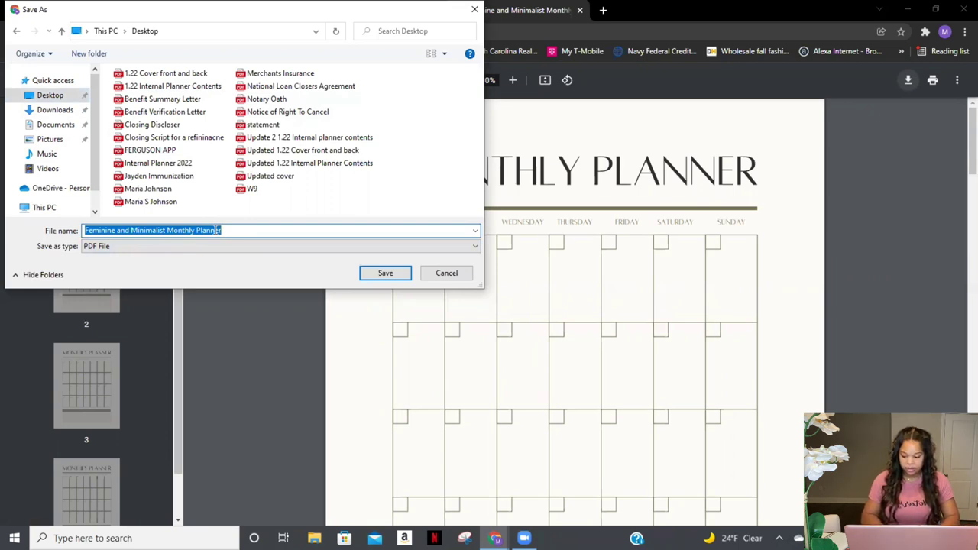
{"action": "type", "text": "I"}
{"action": "key", "text": "BackSpace"}
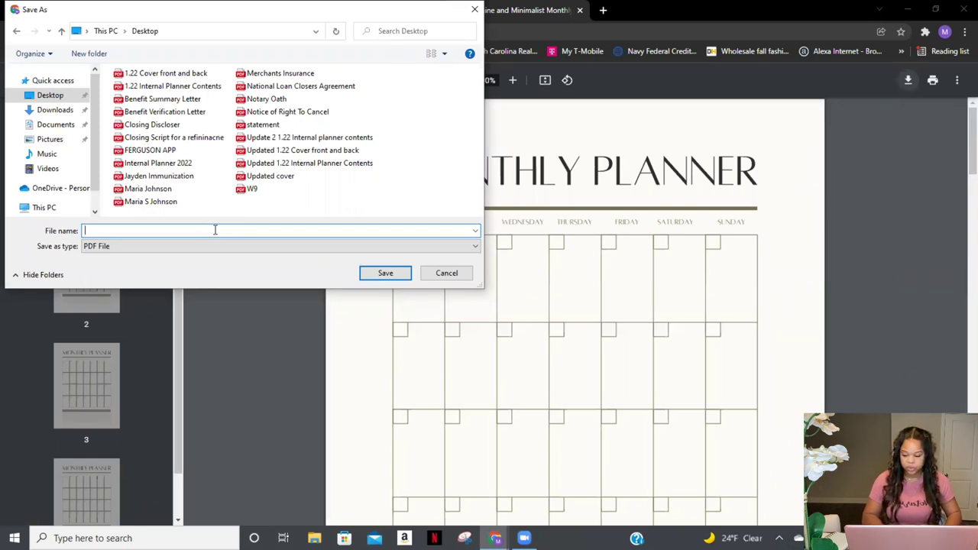
{"action": "type", "text": "1.22"}
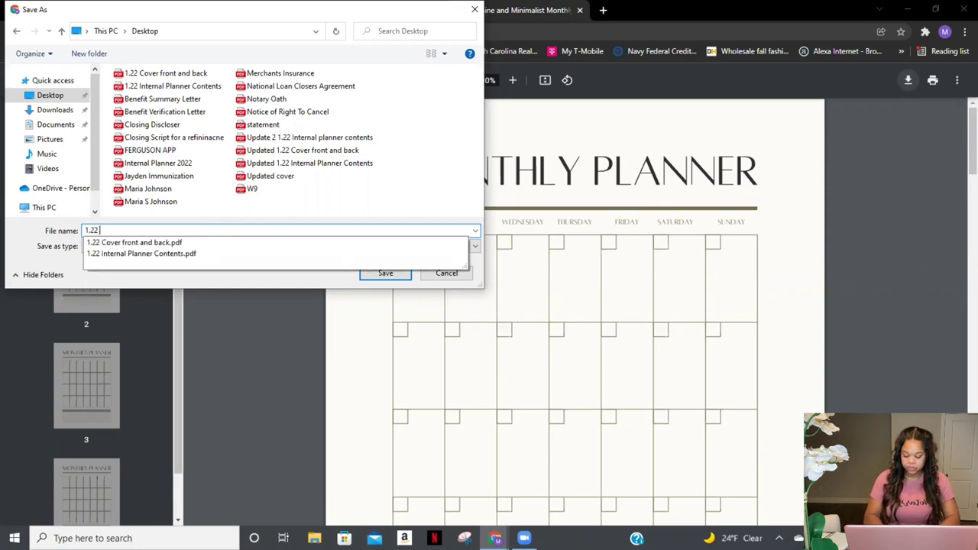
{"action": "type", "text": " Inter"}
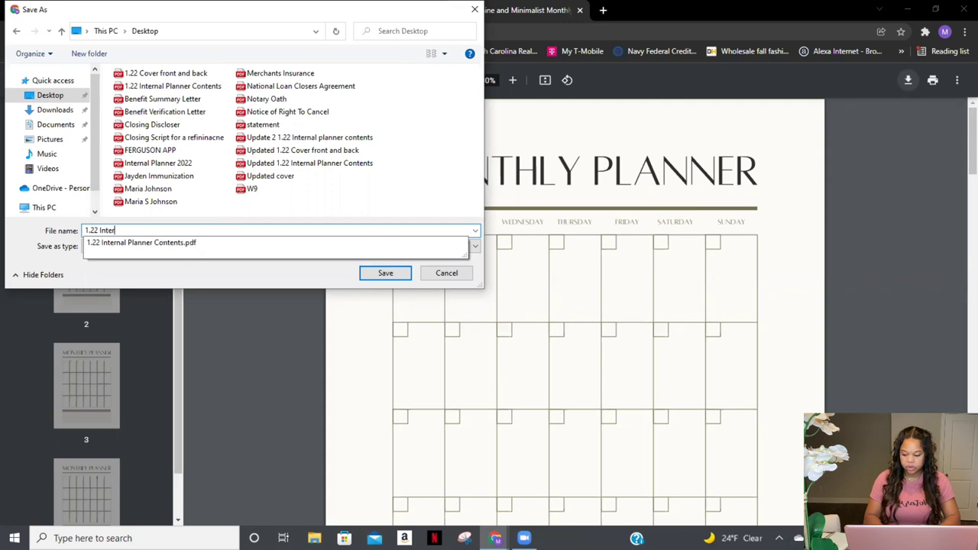
{"action": "type", "text": "ntal Samp"}
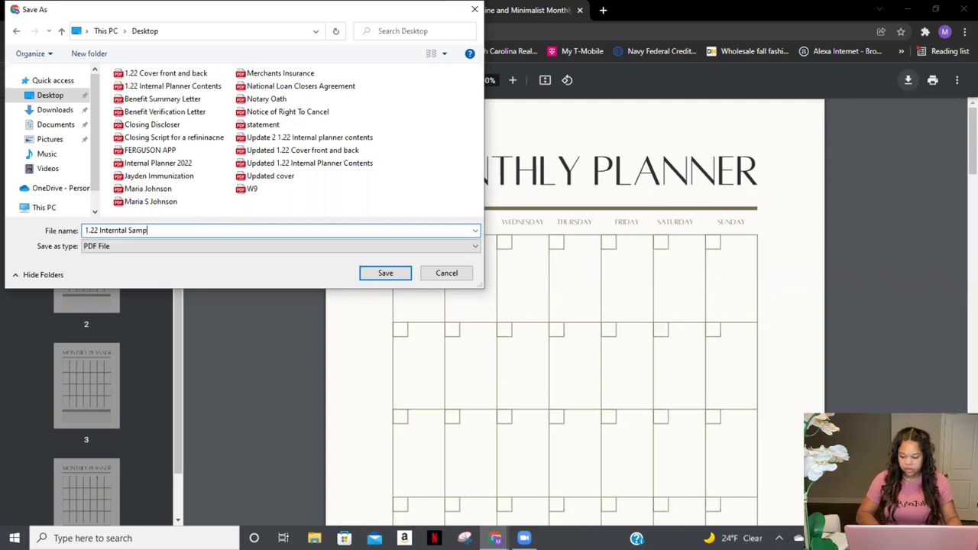
{"action": "key", "text": "BackSpace"}
{"action": "type", "text": "ple"}
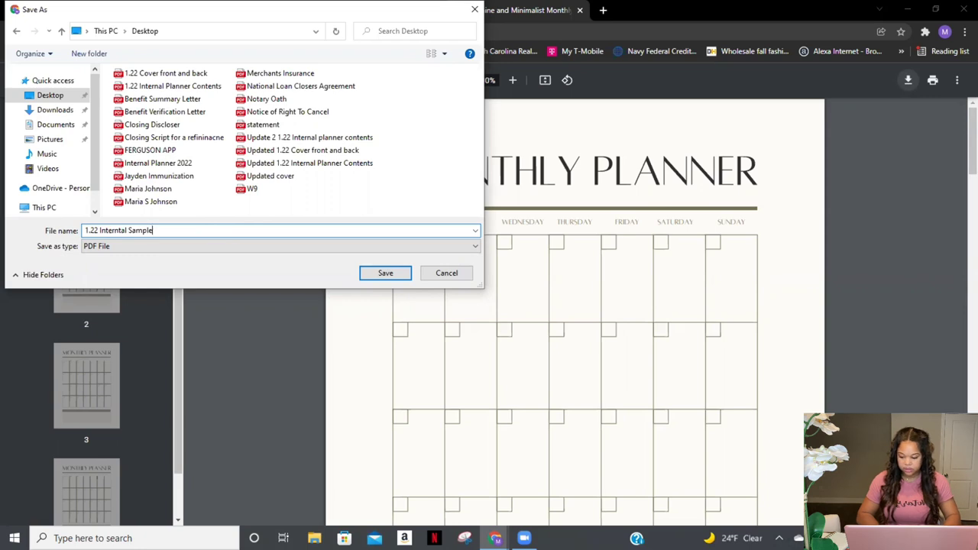
{"action": "left_click", "coordinate": [120, 231]}
{"action": "key", "text": "BackSpace"}
{"action": "key", "text": "BackSpace"}
{"action": "key", "text": "BackSpace"}
{"action": "type", "text": "rn"}
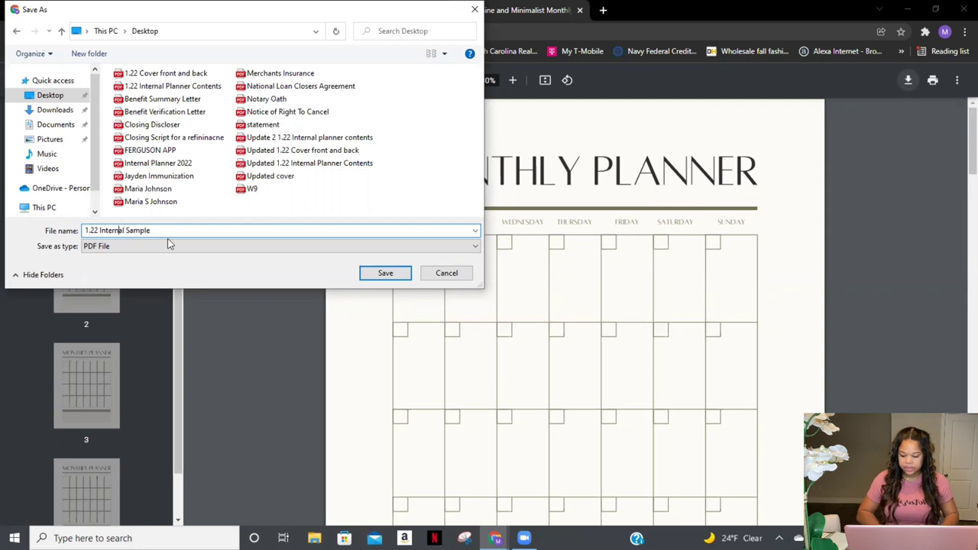
{"action": "left_click", "coordinate": [174, 230]}
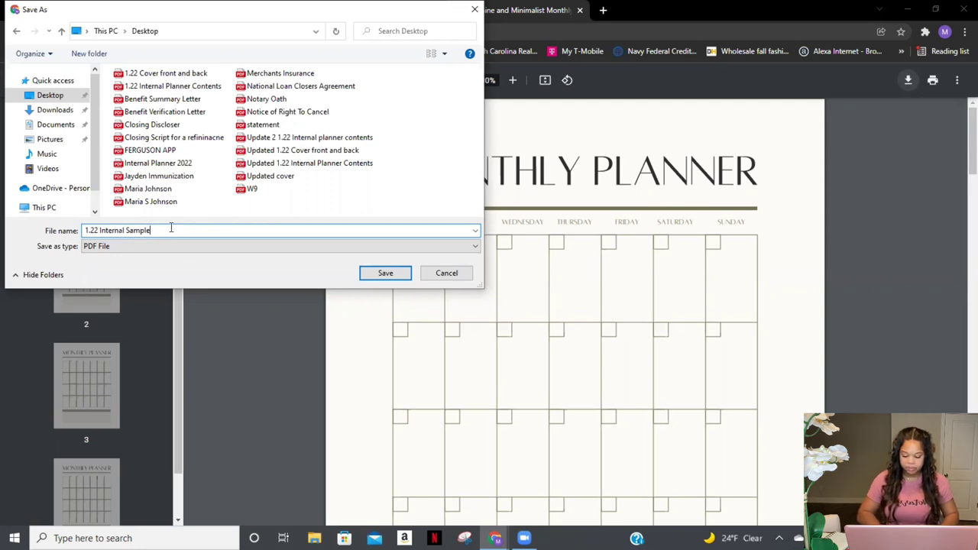
{"action": "left_click", "coordinate": [386, 275]}
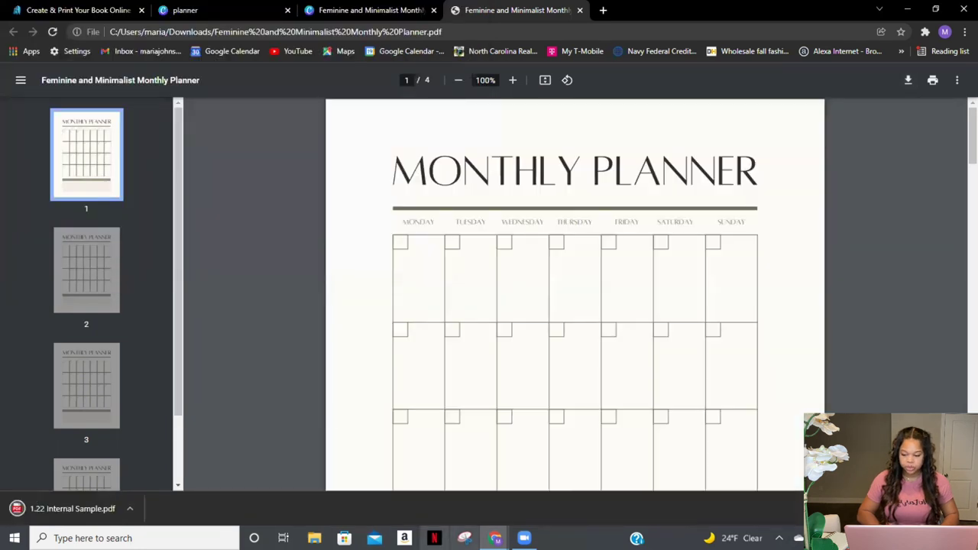
Step: On the Lulu tab, upload 1.22 Internal Sample.pdf as the interior PDF
{"action": "left_click", "coordinate": [71, 11]}
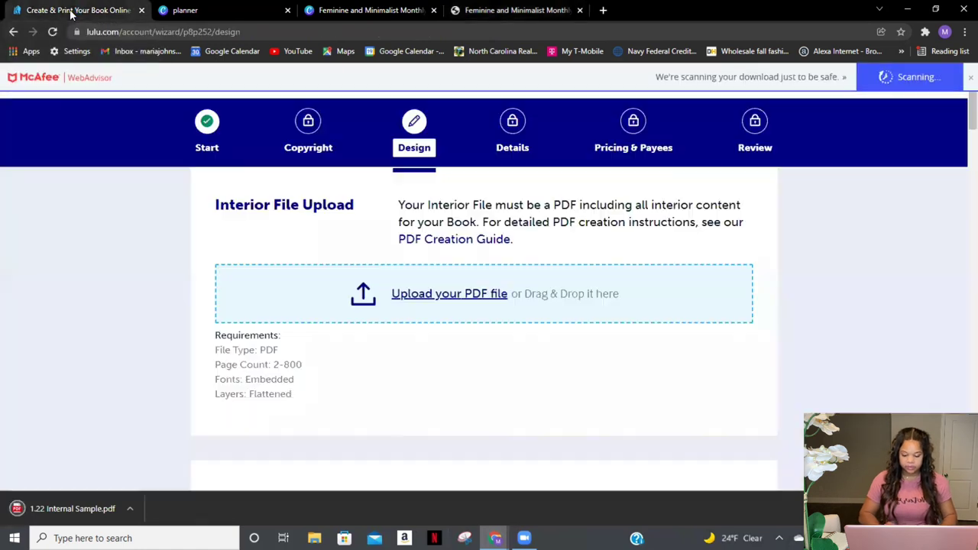
{"action": "left_click", "coordinate": [448, 297]}
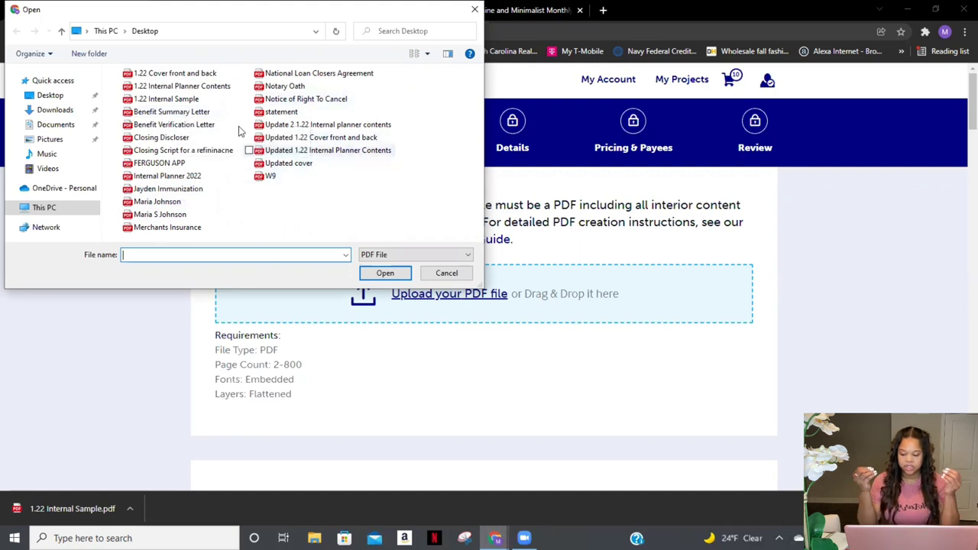
{"action": "left_click", "coordinate": [166, 101]}
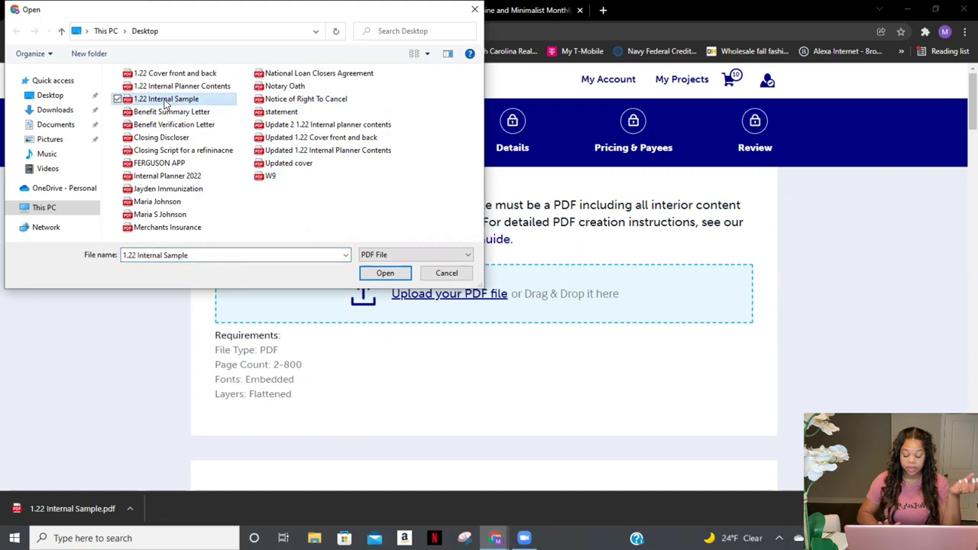
{"action": "left_click", "coordinate": [395, 277]}
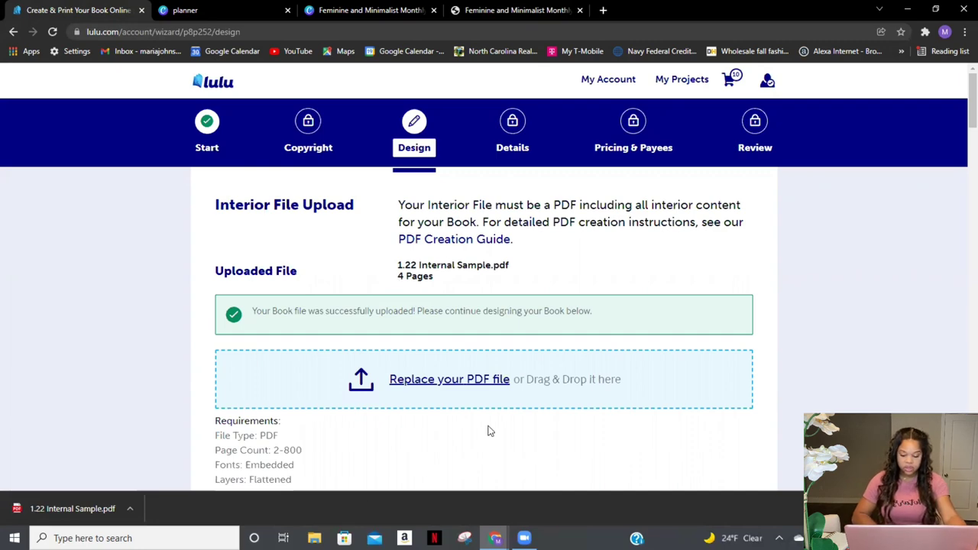
Step: Choose Color Standard under Interior Color in Book Specifications
{"action": "scroll", "coordinate": [489, 430], "scroll_direction": "down", "scroll_amount": 5}
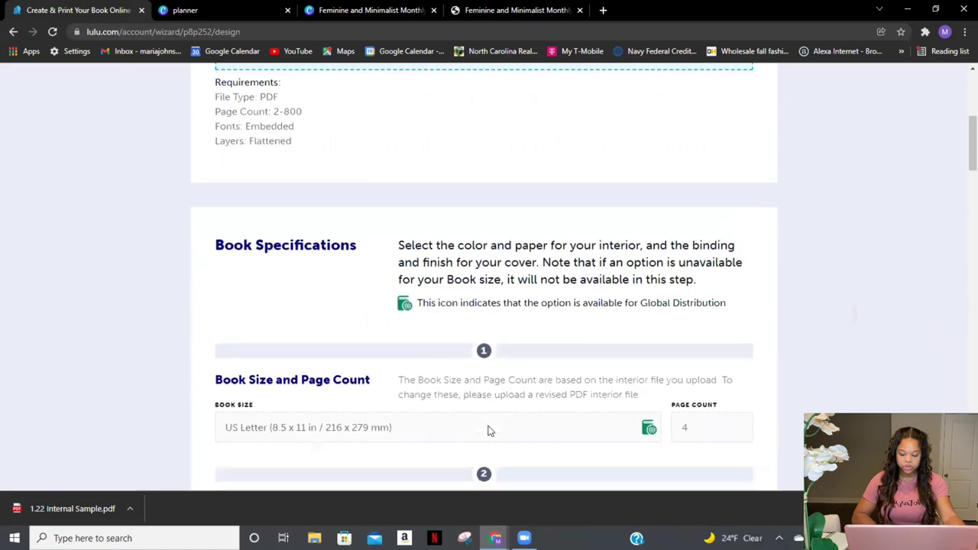
{"action": "scroll", "coordinate": [489, 431], "scroll_direction": "down", "scroll_amount": 3}
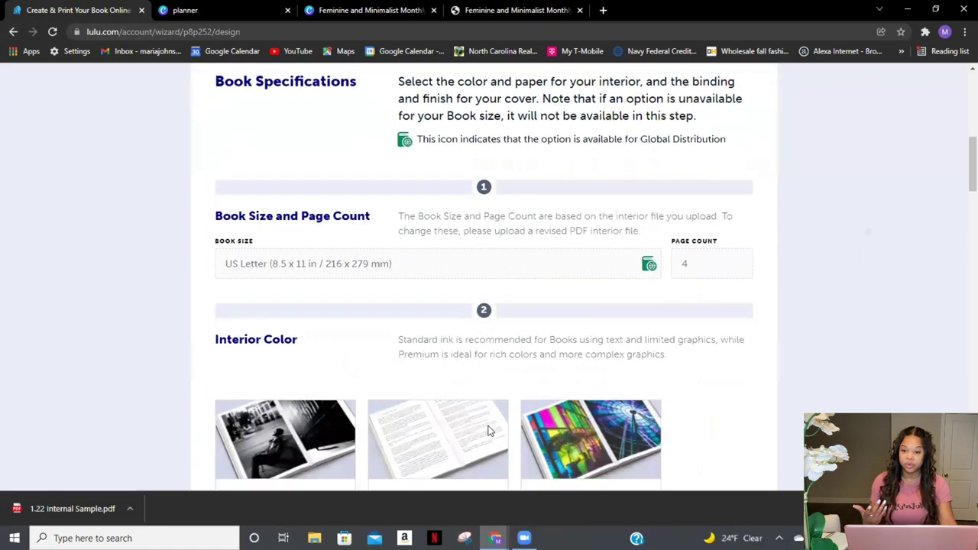
{"action": "scroll", "coordinate": [490, 430], "scroll_direction": "down", "scroll_amount": 3}
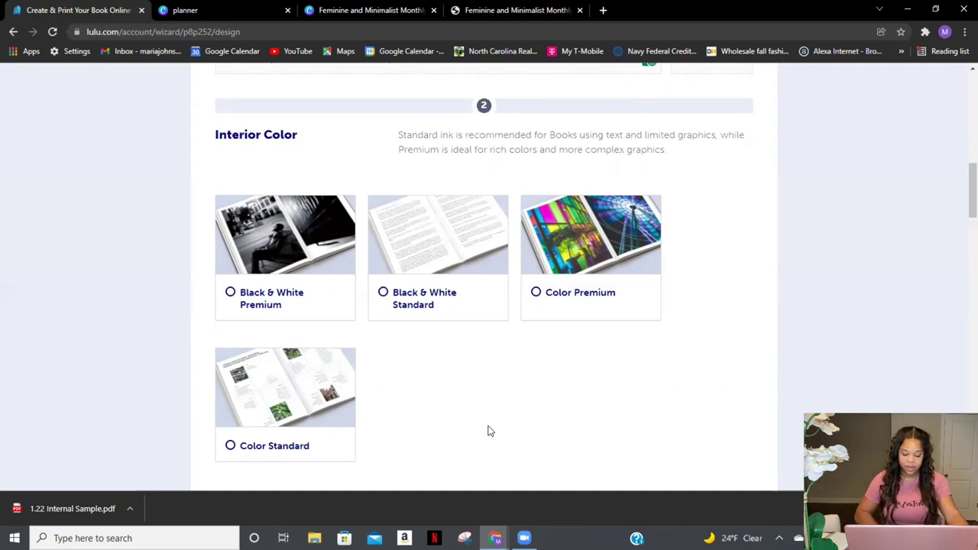
{"action": "left_click", "coordinate": [252, 382]}
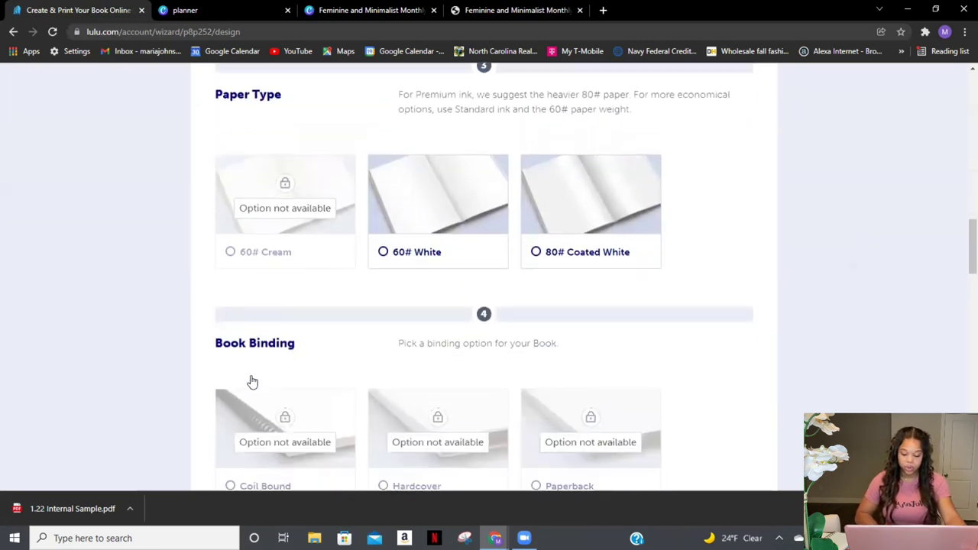
Step: Select 60# White paper type and Coil Bound binding
{"action": "left_click", "coordinate": [428, 211]}
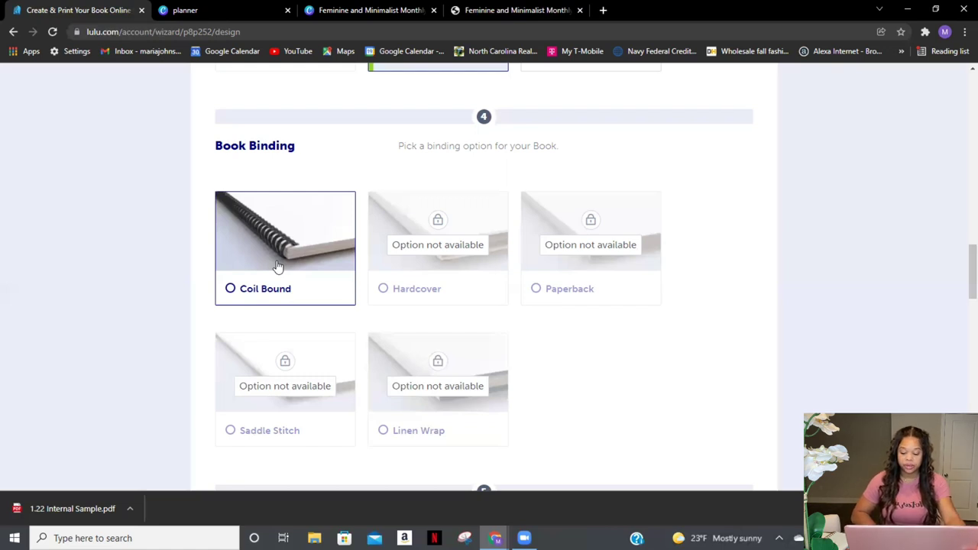
{"action": "left_click", "coordinate": [278, 265]}
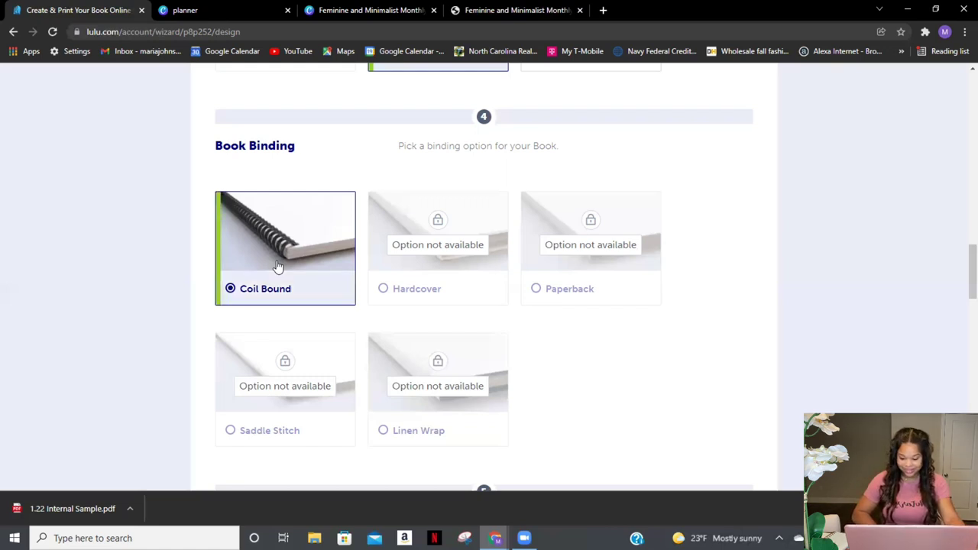
{"action": "scroll", "coordinate": [278, 266], "scroll_direction": "down", "scroll_amount": 5}
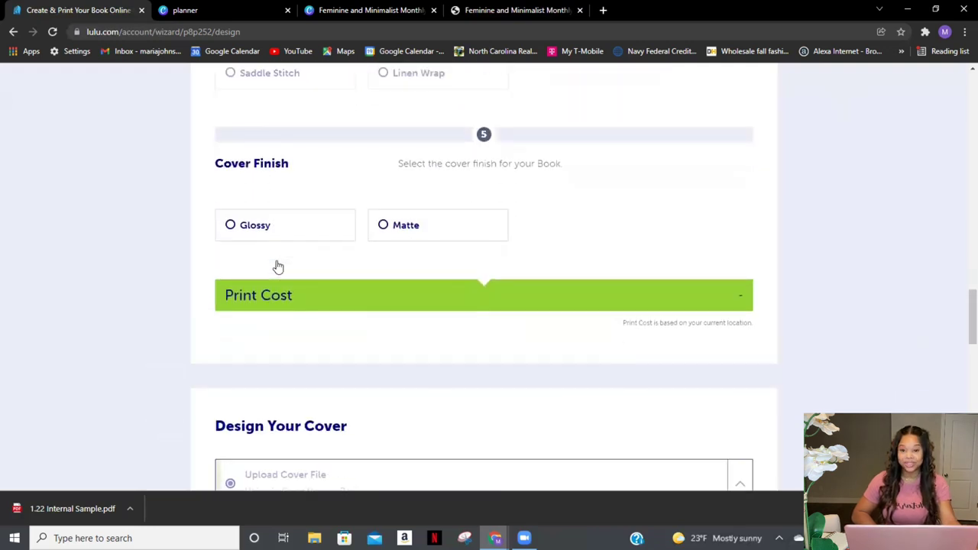
{"action": "scroll", "coordinate": [278, 266], "scroll_direction": "up", "scroll_amount": 3}
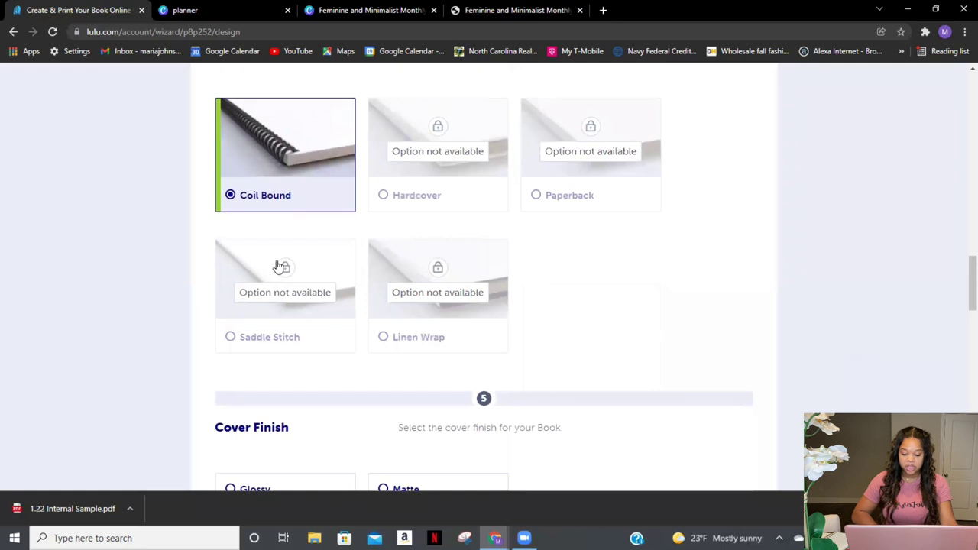
{"action": "scroll", "coordinate": [278, 266], "scroll_direction": "down", "scroll_amount": 3}
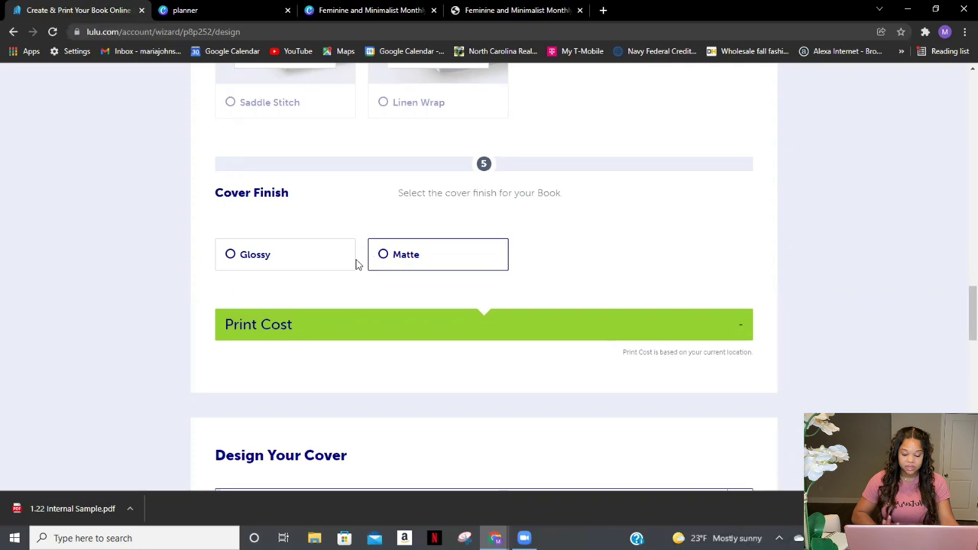
Step: Pick a Glossy cover finish and scroll down to the Design Your Cover section
{"action": "left_click", "coordinate": [326, 265]}
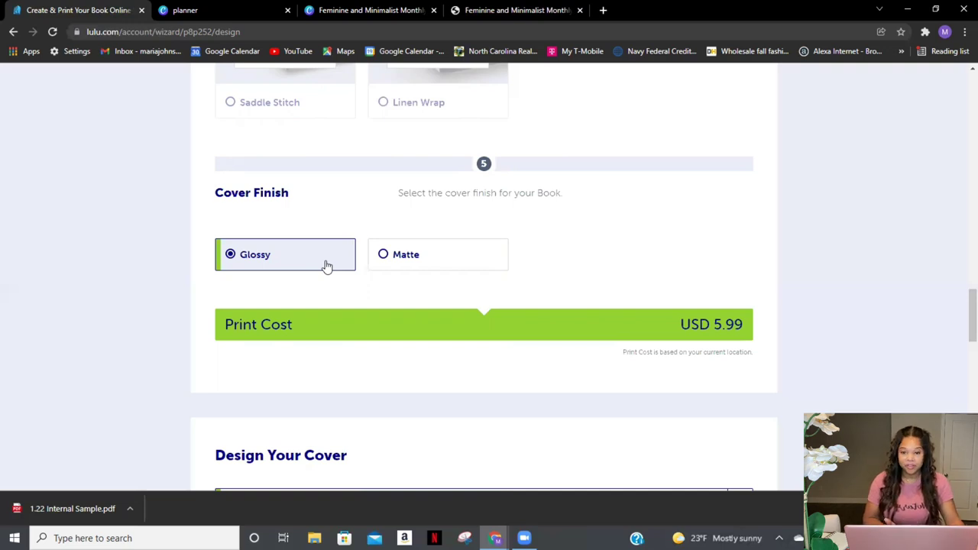
{"action": "scroll", "coordinate": [326, 266], "scroll_direction": "down", "scroll_amount": 5}
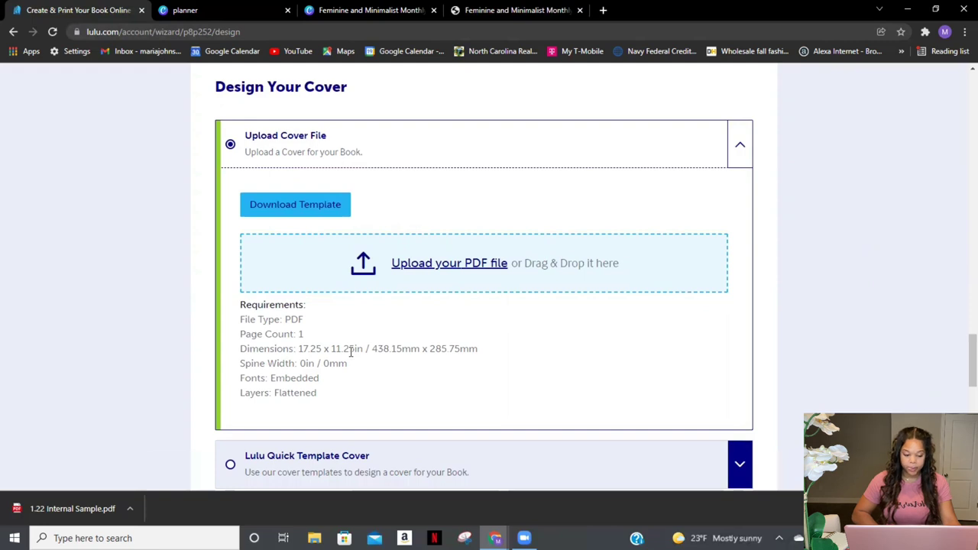
Step: Go to the Canva home page and open the Create a design menu
{"action": "left_click", "coordinate": [221, 9]}
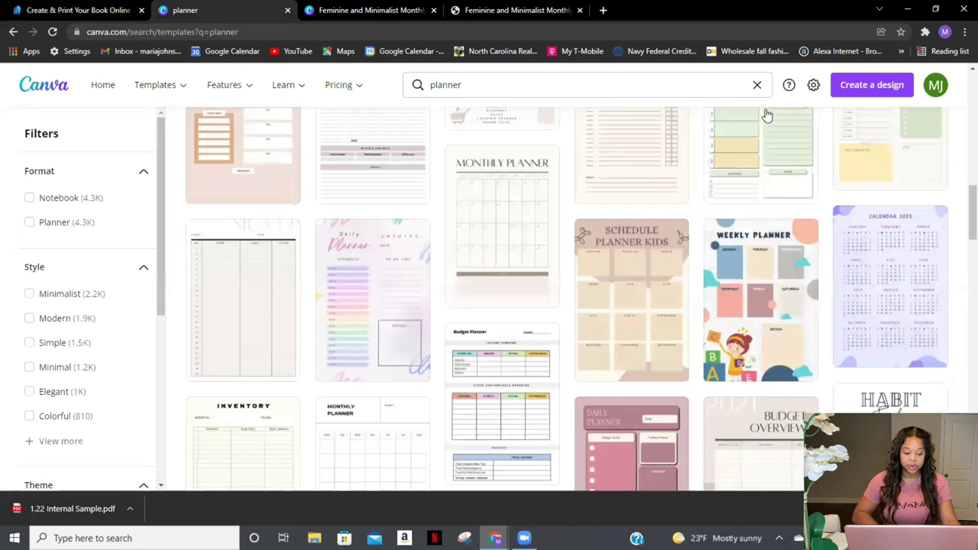
{"action": "left_click", "coordinate": [872, 86]}
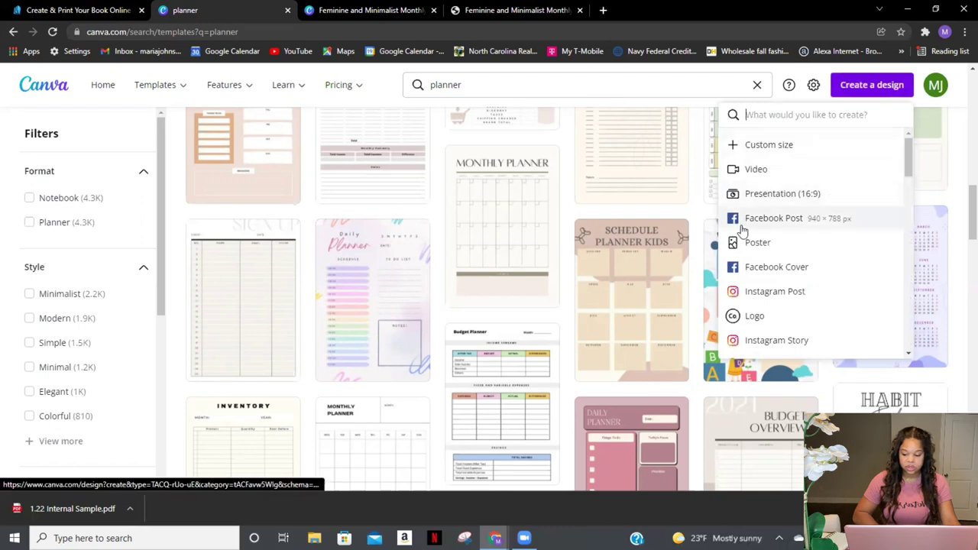
{"action": "left_click", "coordinate": [879, 90]}
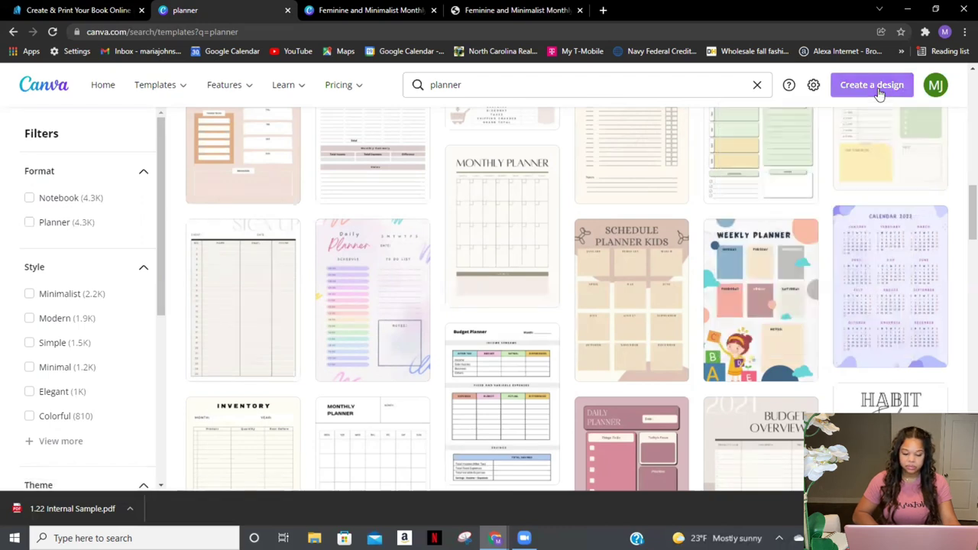
{"action": "left_click", "coordinate": [104, 93]}
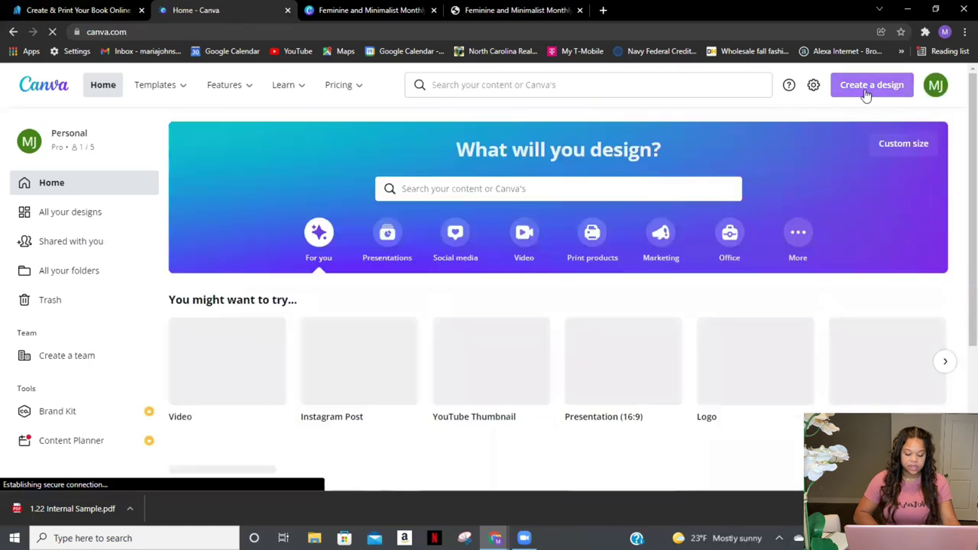
{"action": "left_click", "coordinate": [865, 91]}
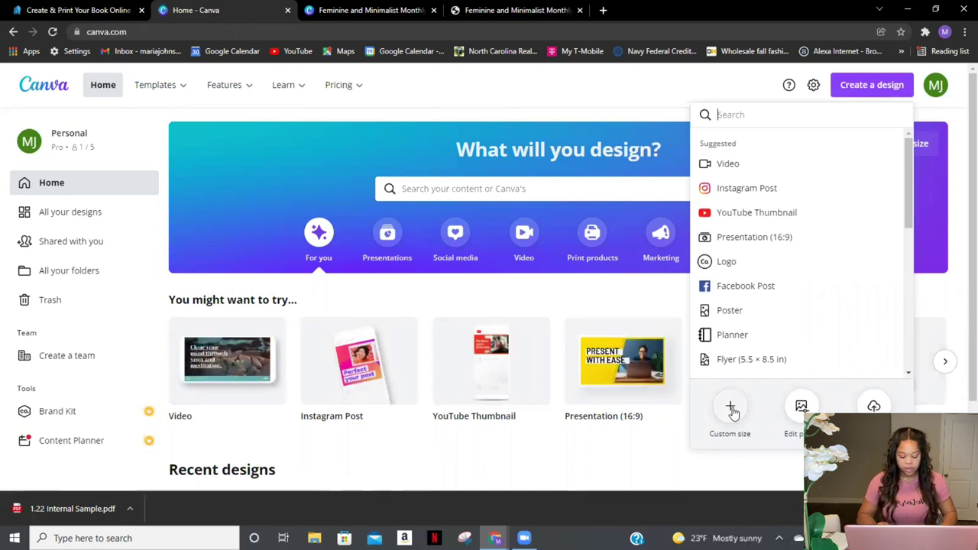
Step: Enter a custom size in inches, width 17.25 and height 11.25
{"action": "left_click", "coordinate": [731, 411]}
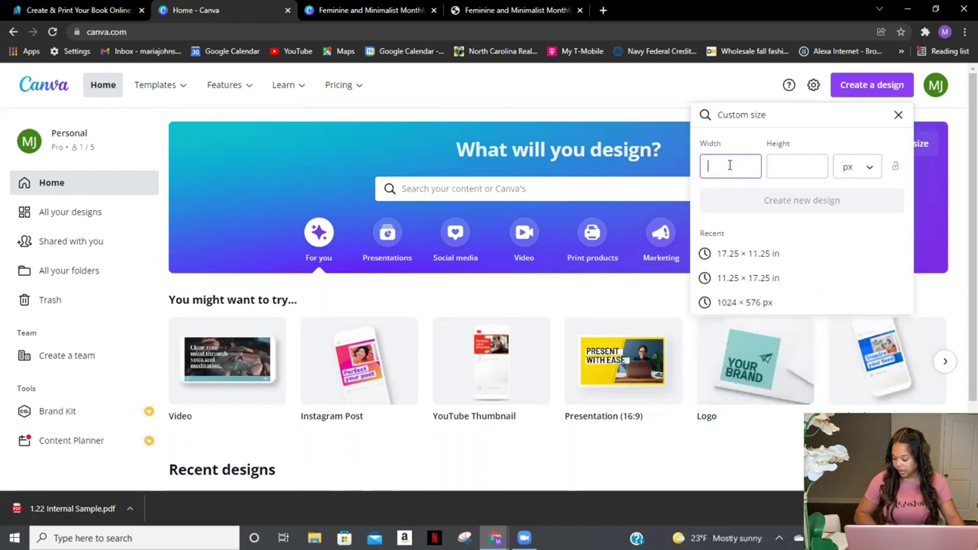
{"action": "type", "text": "17.25"}
{"action": "left_click", "coordinate": [810, 170]}
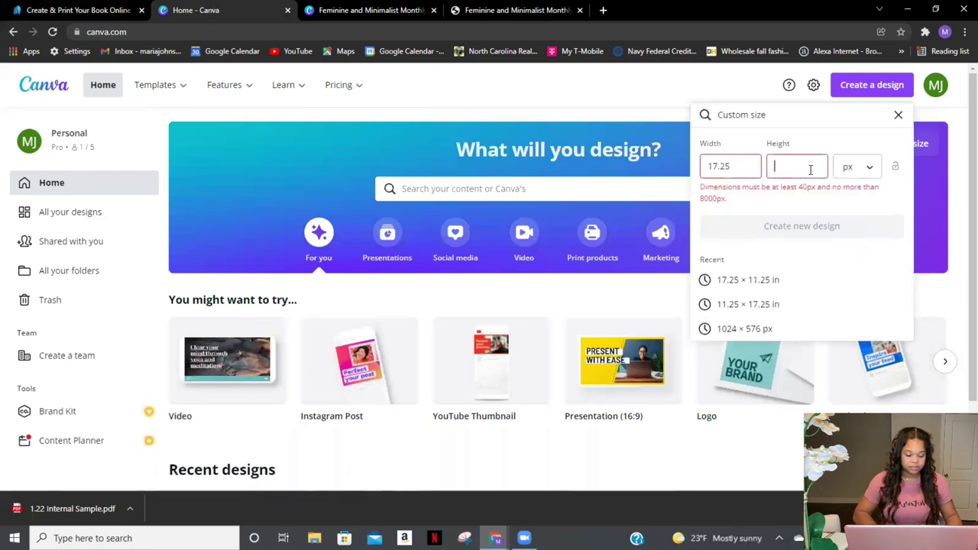
{"action": "type", "text": "11.25"}
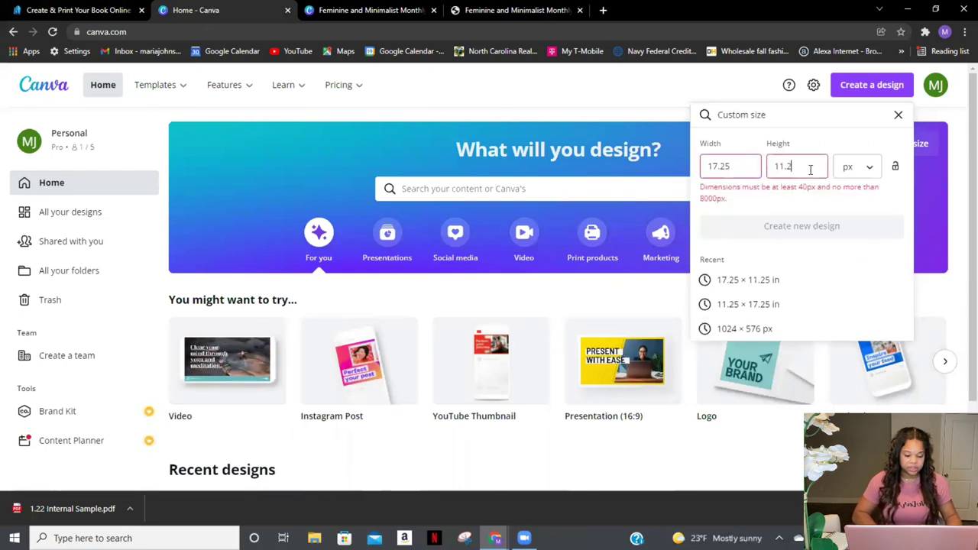
{"action": "left_click", "coordinate": [852, 168]}
{"action": "left_click", "coordinate": [849, 196]}
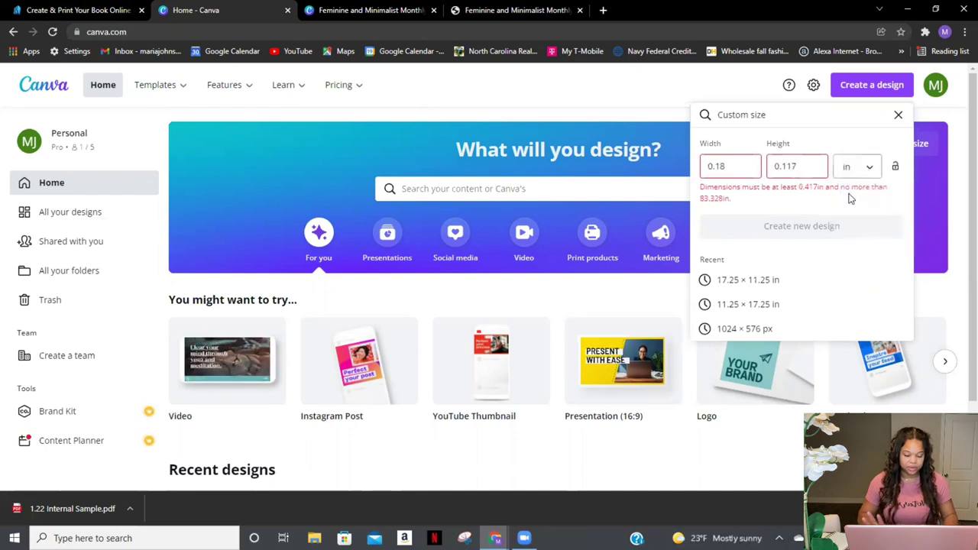
{"action": "double_click", "coordinate": [733, 162]}
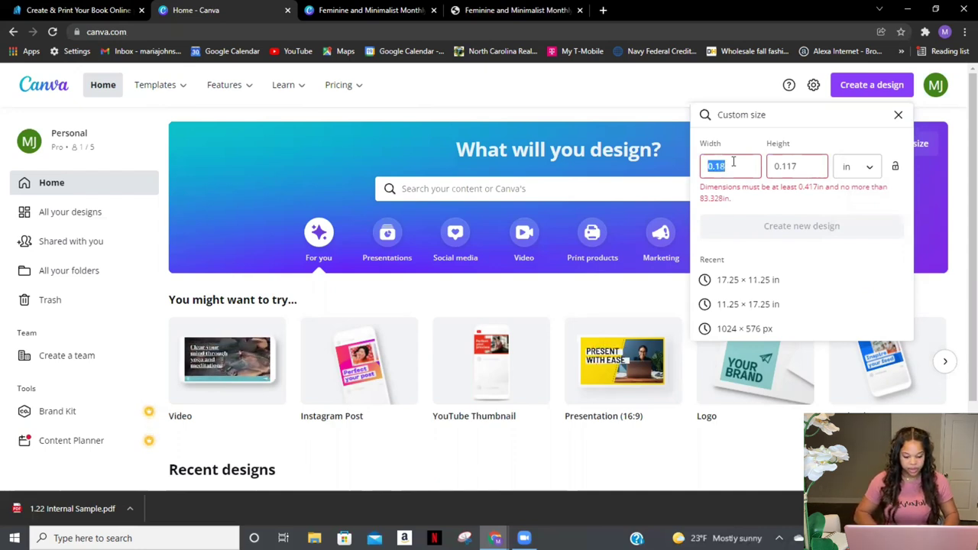
{"action": "type", "text": "17.25"}
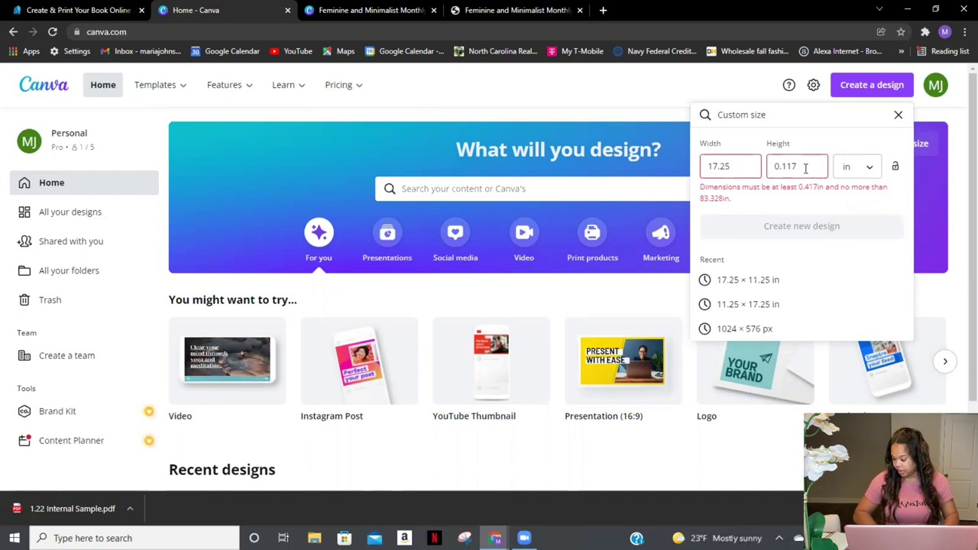
{"action": "key", "text": "Tab"}
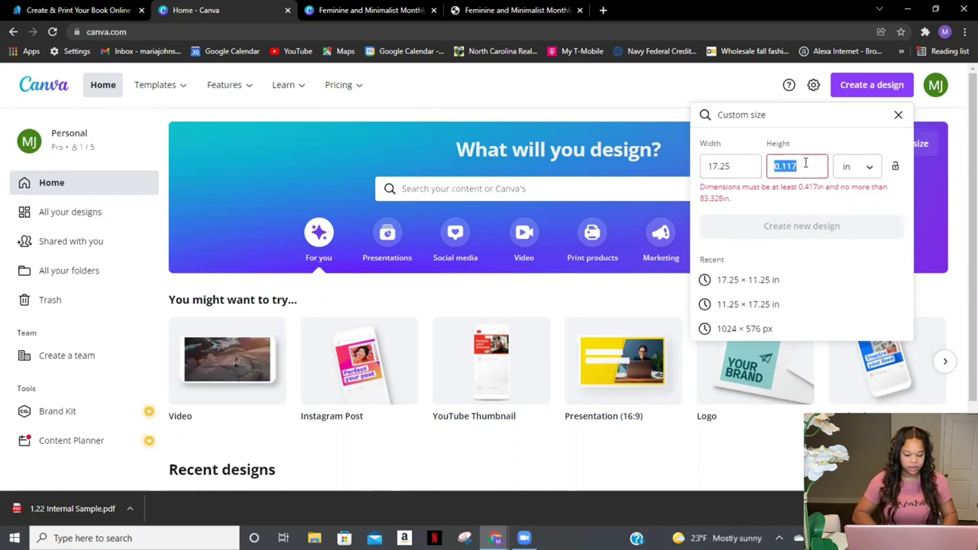
Step: Enter 11.25 as the height, create the blank design and open Elements
{"action": "type", "text": "11.25"}
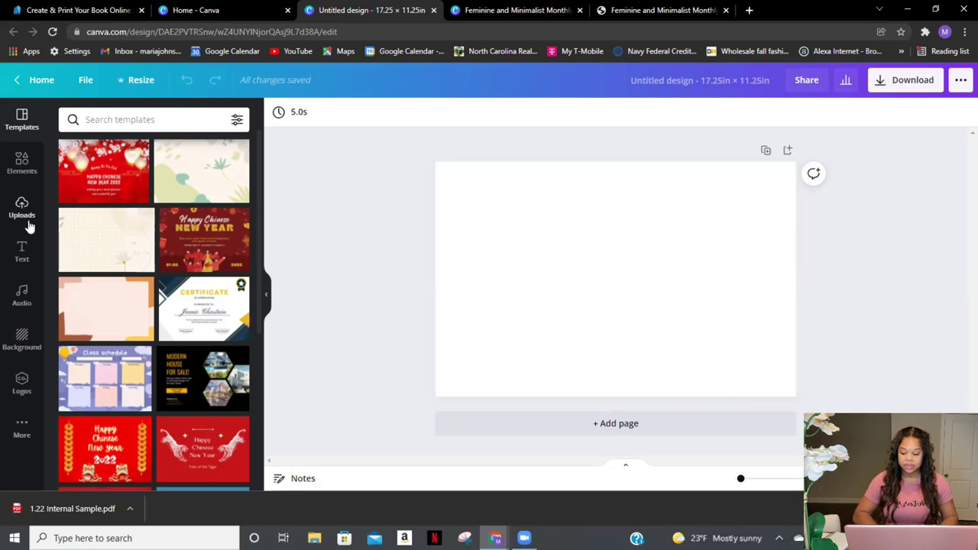
{"action": "left_click", "coordinate": [20, 168]}
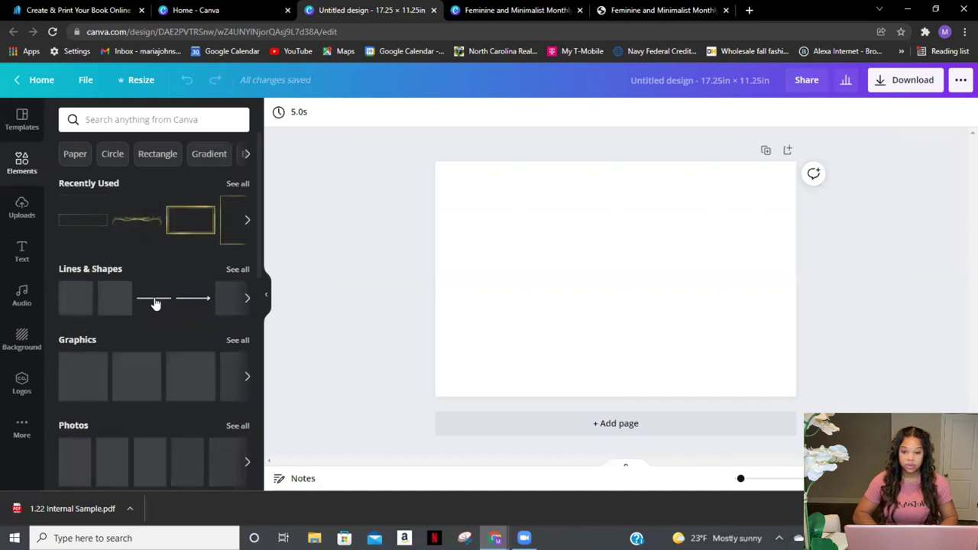
Step: Add a black straight line, turn it vertical (-90°), and stretch it top-to-bottom down the cover's centre
{"action": "left_click", "coordinate": [155, 303]}
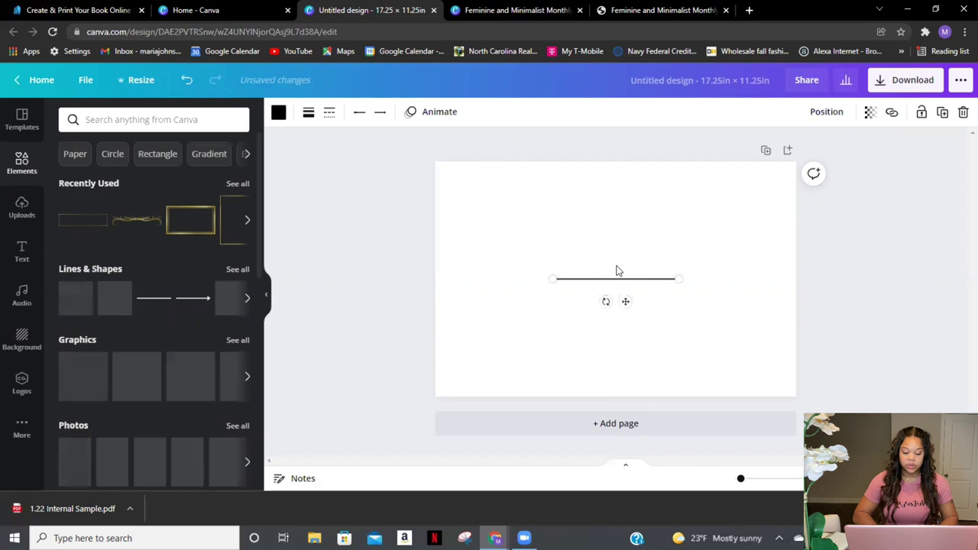
{"action": "left_click_drag", "start_coordinate": [675, 278], "coordinate": [546, 175]}
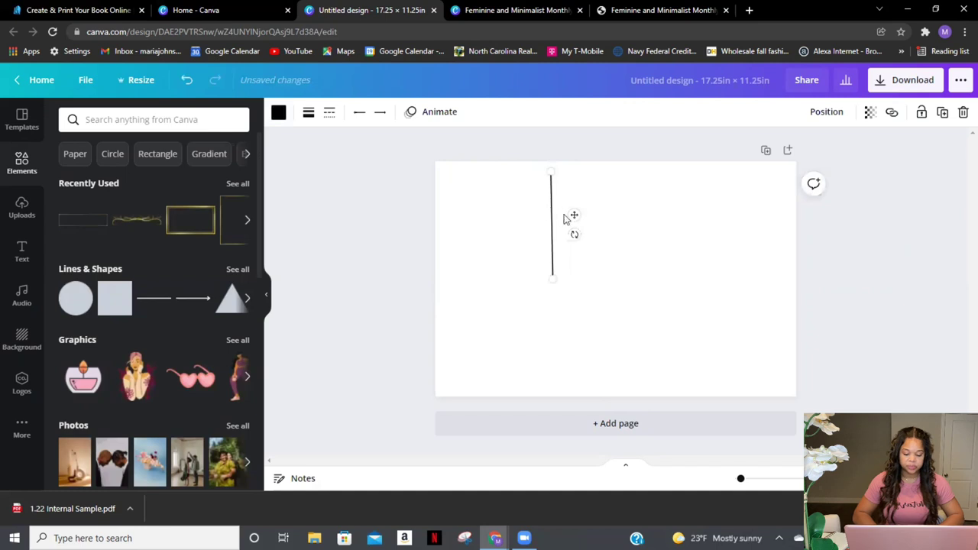
{"action": "left_click_drag", "start_coordinate": [574, 213], "coordinate": [639, 255]}
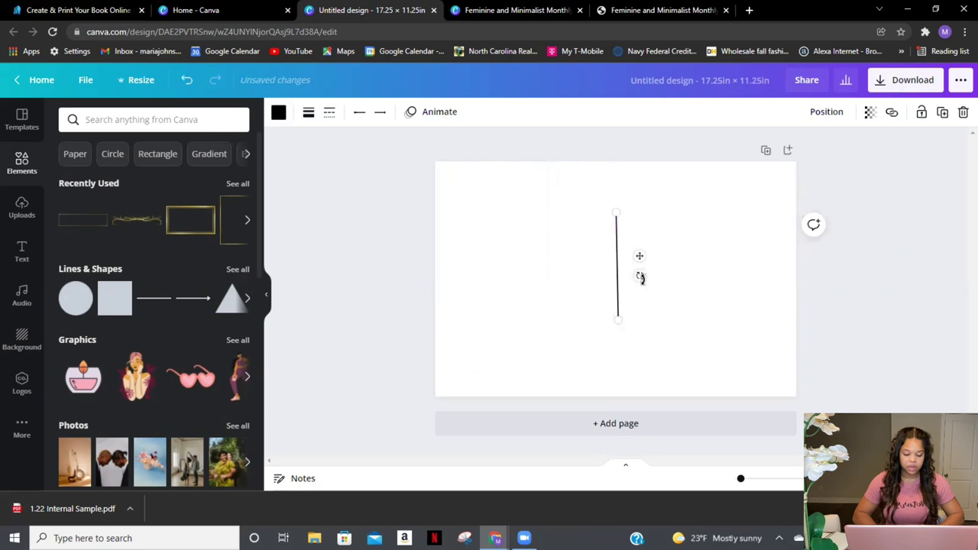
{"action": "left_click_drag", "start_coordinate": [641, 275], "coordinate": [643, 271]}
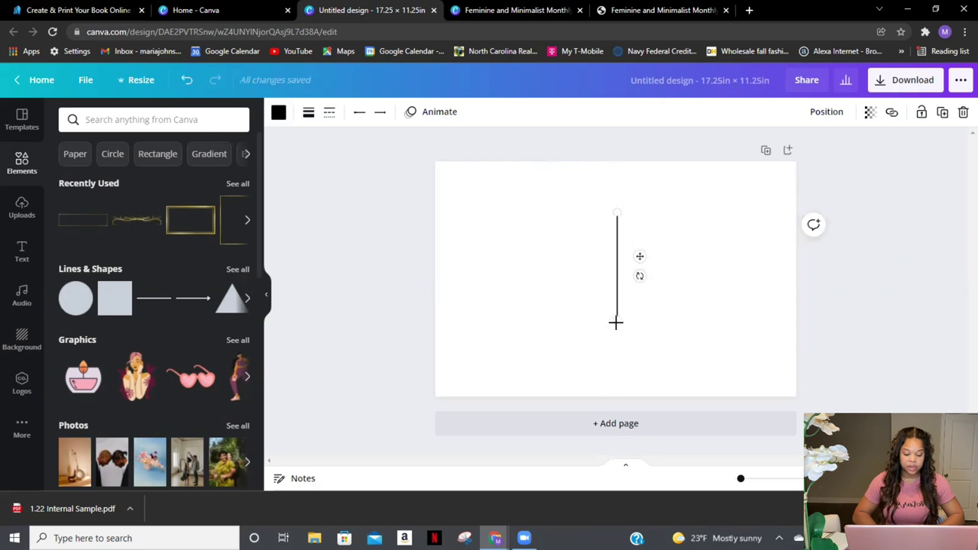
{"action": "left_click_drag", "start_coordinate": [616, 321], "coordinate": [617, 394]}
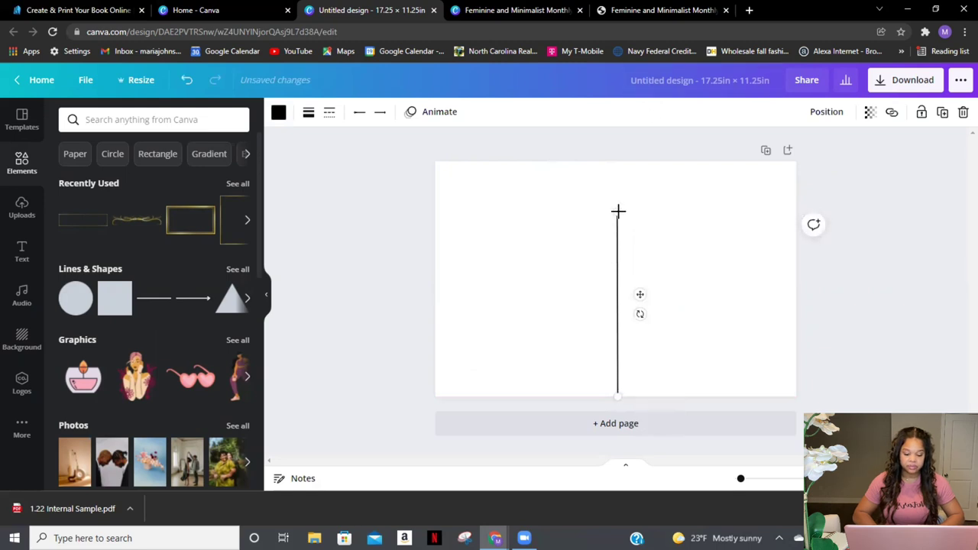
{"action": "left_click_drag", "start_coordinate": [617, 211], "coordinate": [617, 162]}
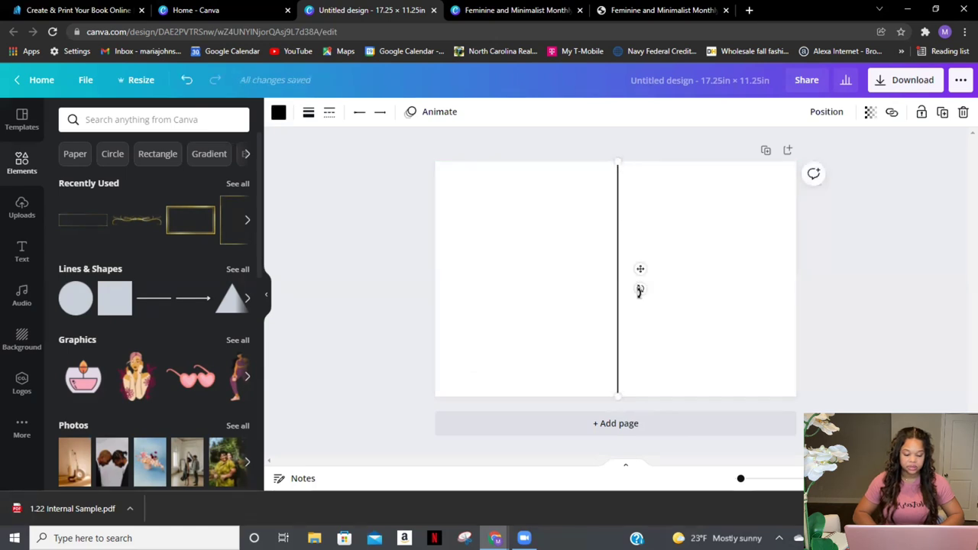
{"action": "left_click_drag", "start_coordinate": [639, 290], "coordinate": [641, 292]}
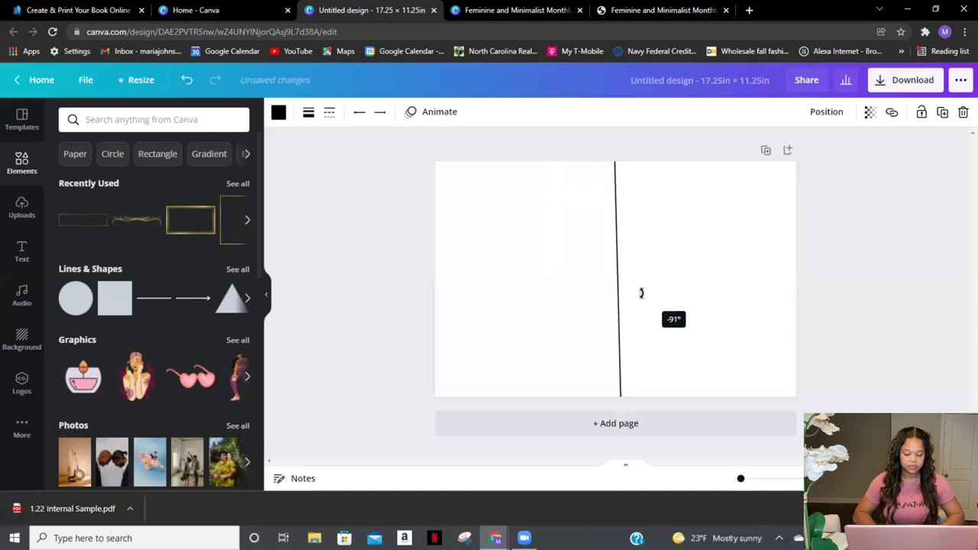
{"action": "left_click_drag", "start_coordinate": [641, 293], "coordinate": [642, 282]}
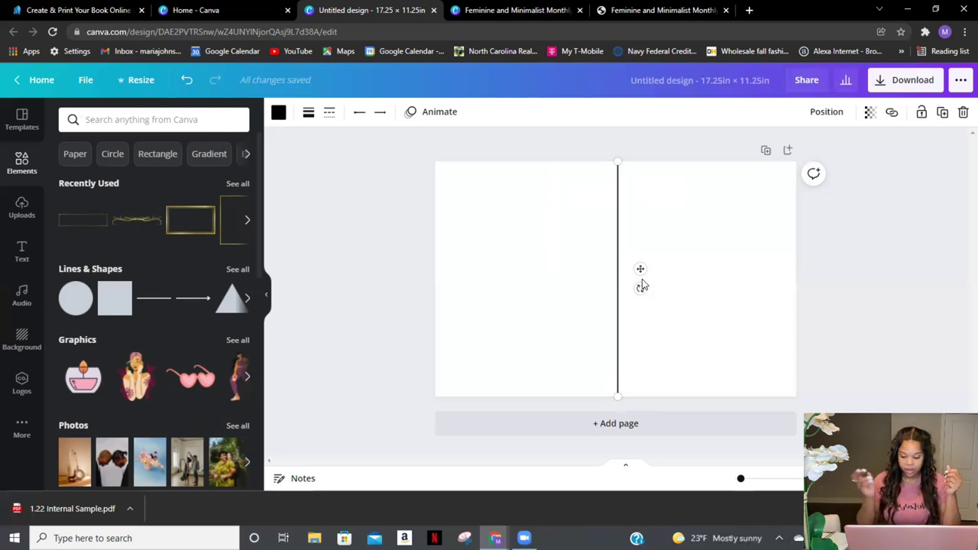
Step: Apply the peach crumpled-paper texture as the cover background
{"action": "left_click", "coordinate": [22, 118]}
{"action": "left_click", "coordinate": [22, 337]}
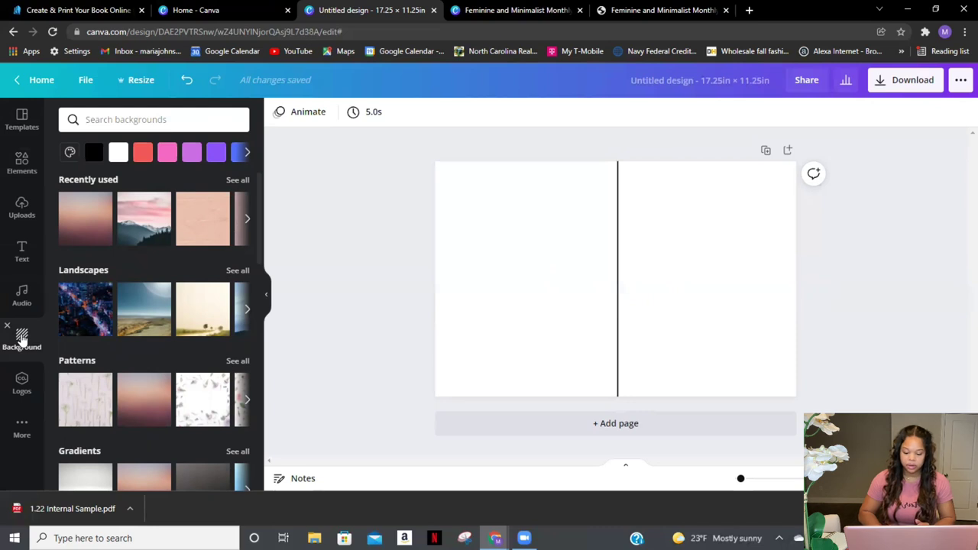
{"action": "left_click", "coordinate": [194, 216]}
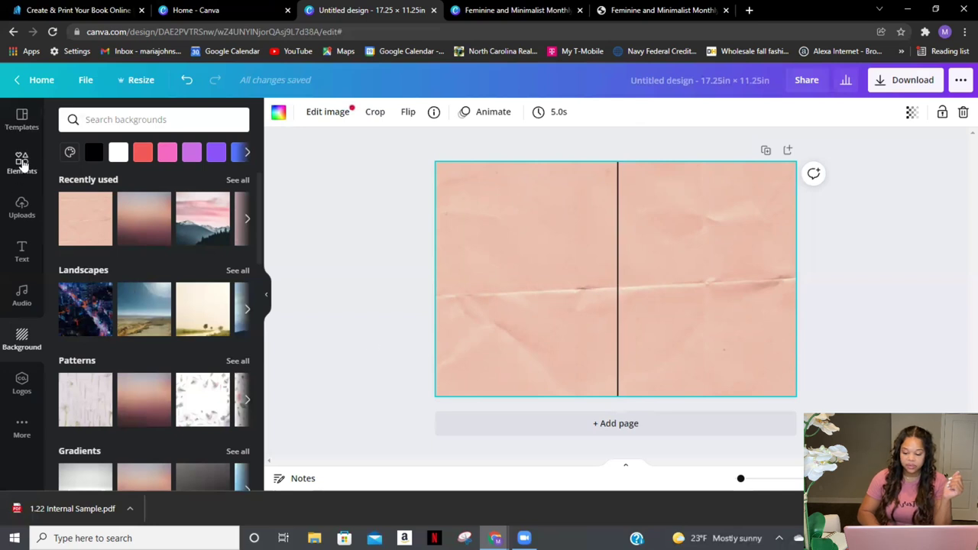
{"action": "left_click", "coordinate": [22, 163]}
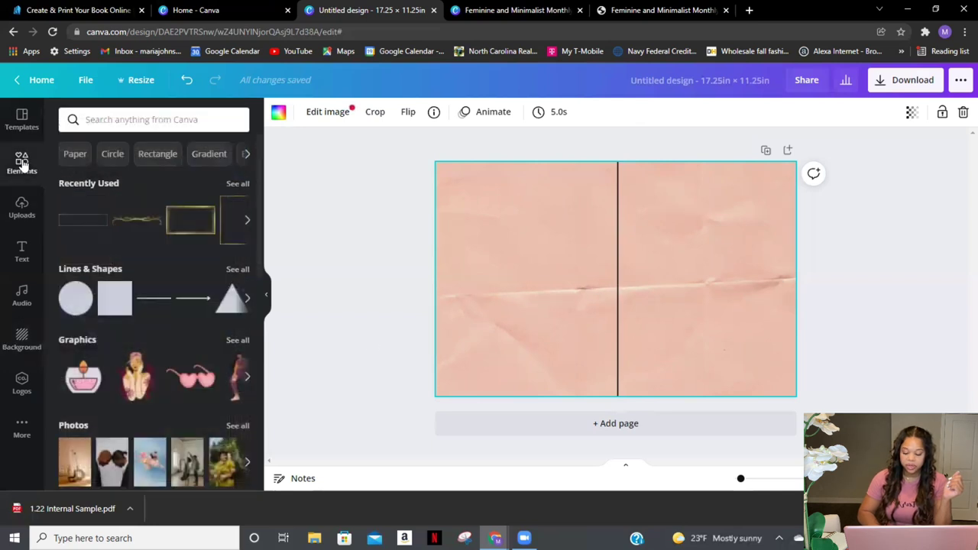
Step: Add the recently used square frame and move it to the upper right of the cover
{"action": "left_click", "coordinate": [226, 227]}
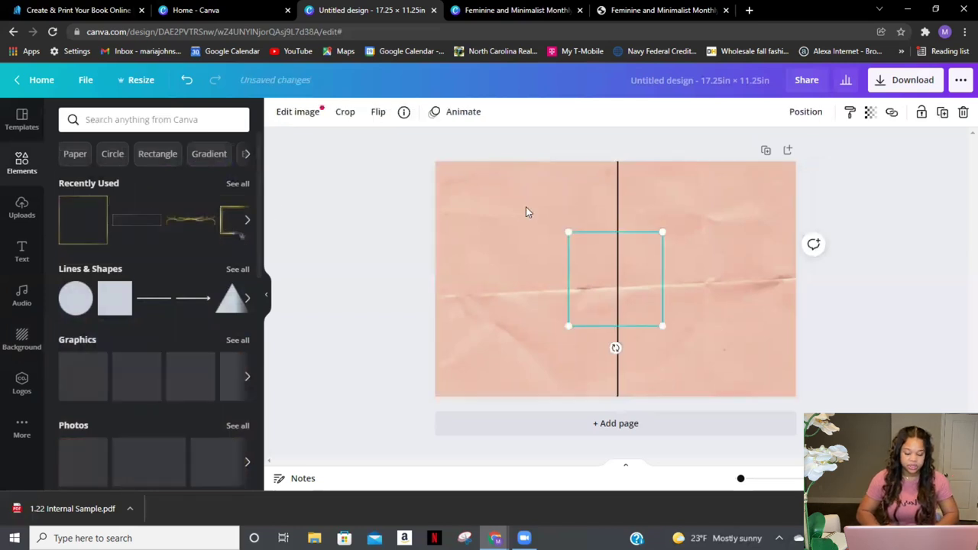
{"action": "left_click_drag", "start_coordinate": [618, 274], "coordinate": [712, 245]}
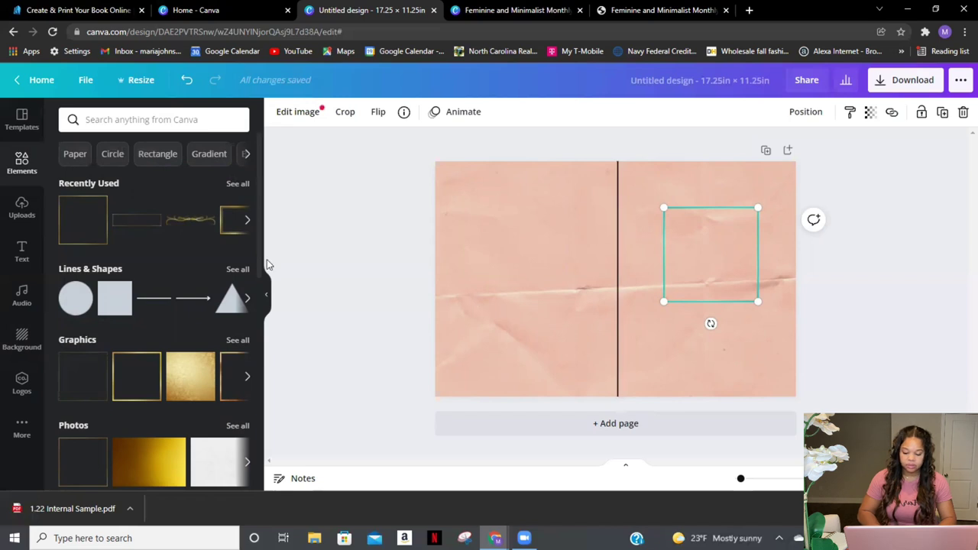
{"action": "left_click", "coordinate": [23, 252]}
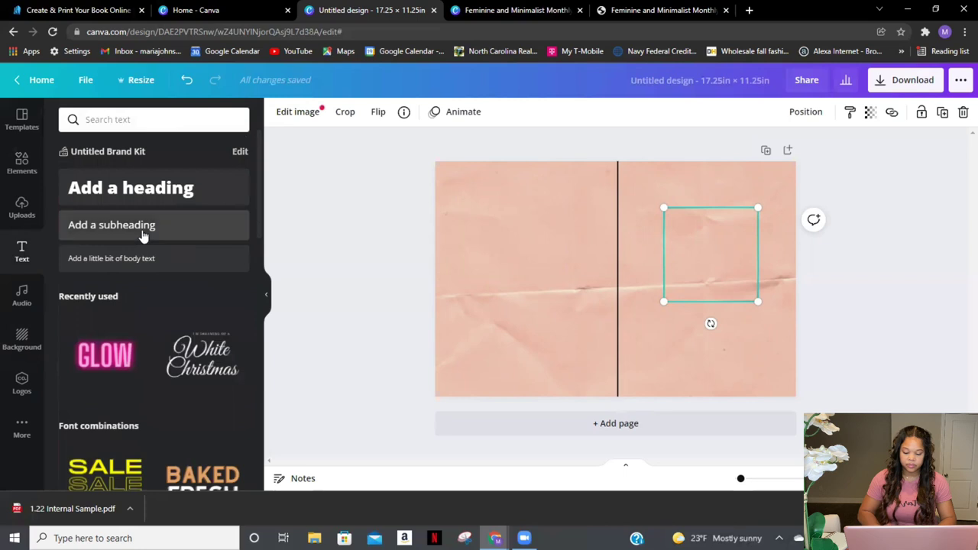
Step: Add a 'Front' subheading, place a second subheading on the left page, and delete a stray circle
{"action": "left_click", "coordinate": [143, 235]}
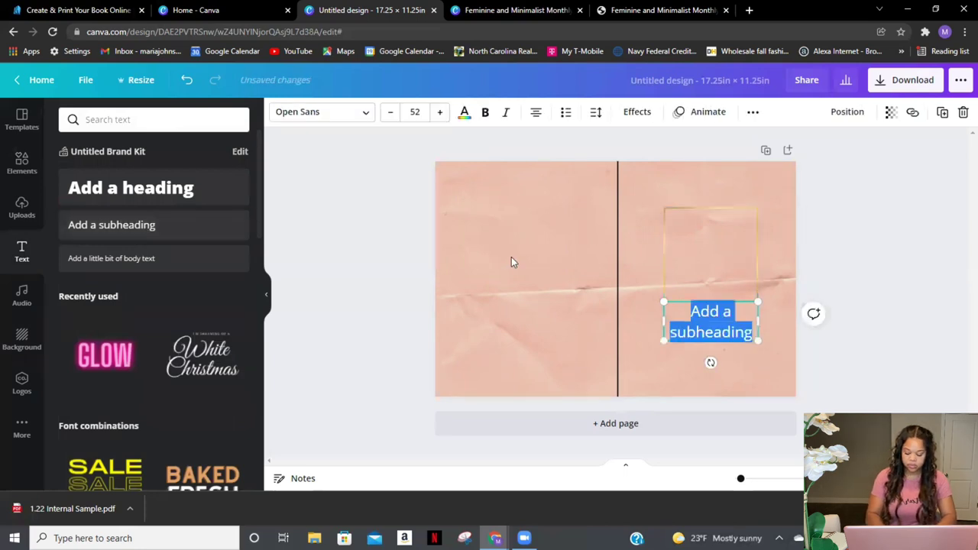
{"action": "type", "text": "Front"}
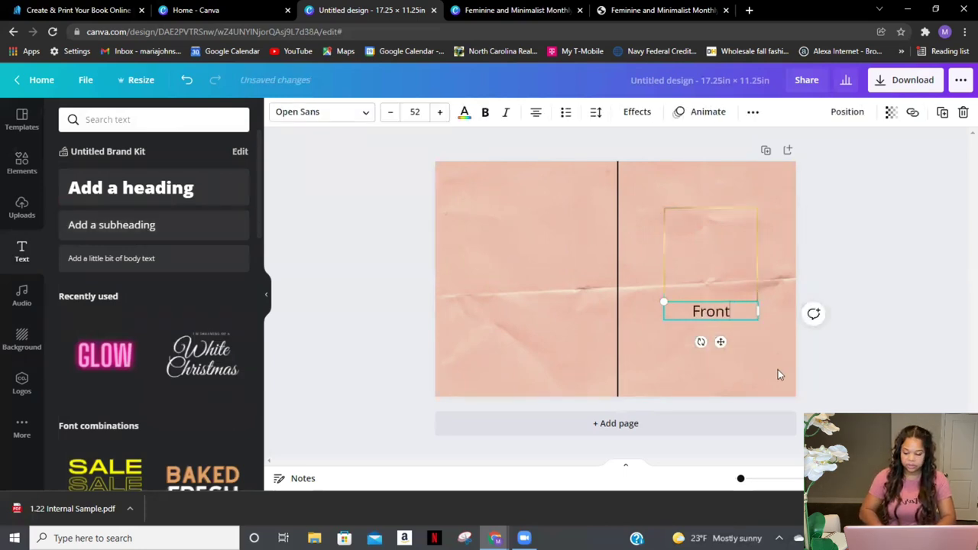
{"action": "left_click", "coordinate": [109, 230]}
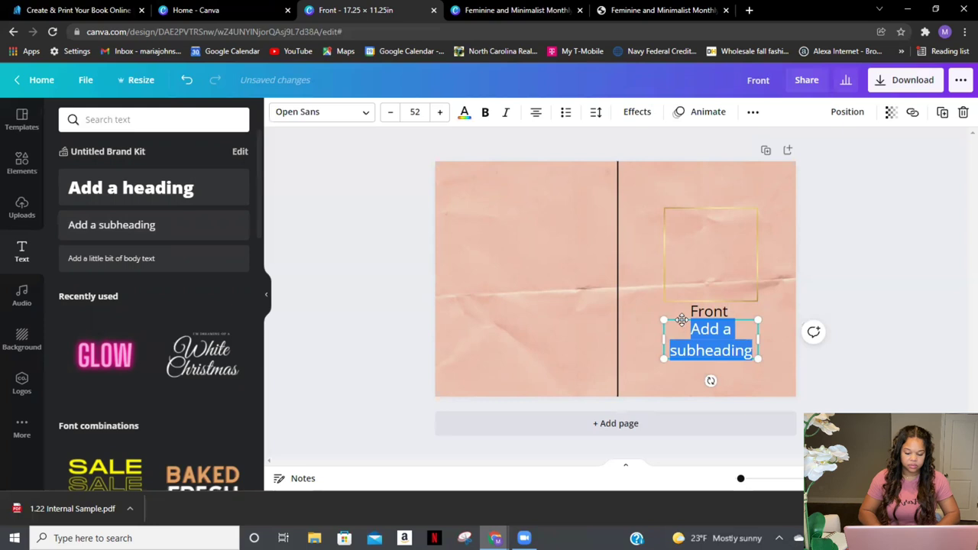
{"action": "left_click_drag", "start_coordinate": [681, 318], "coordinate": [496, 289]}
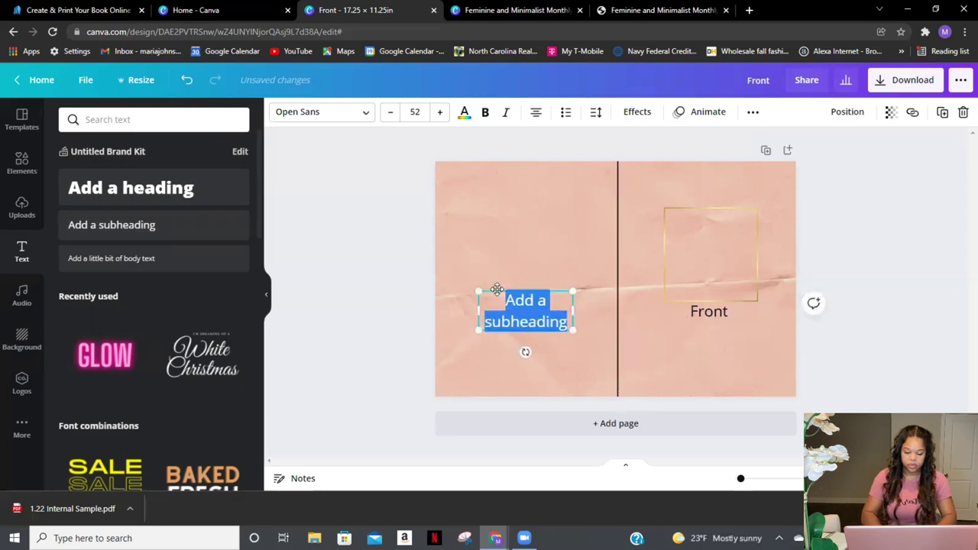
{"action": "left_click", "coordinate": [496, 290]}
{"action": "key", "text": "c"}
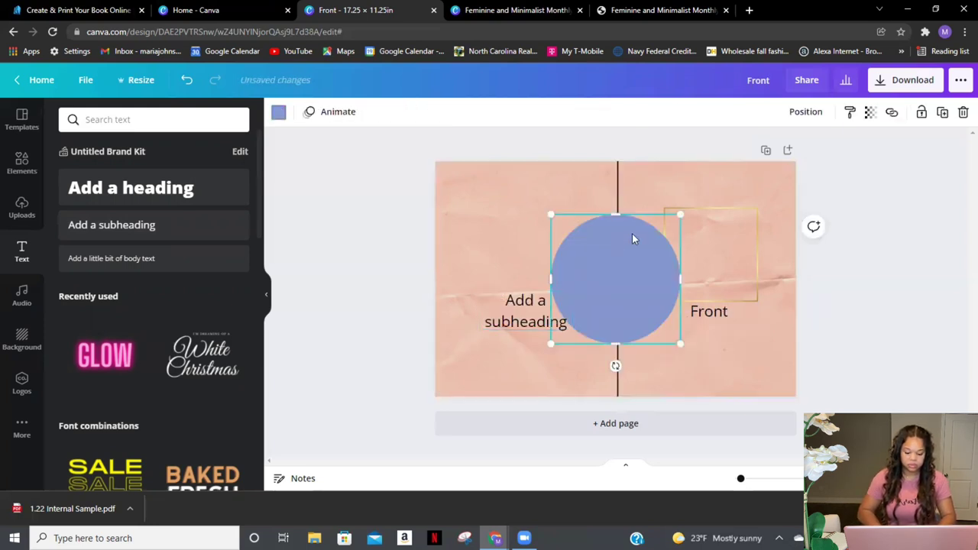
{"action": "key", "text": "Delete"}
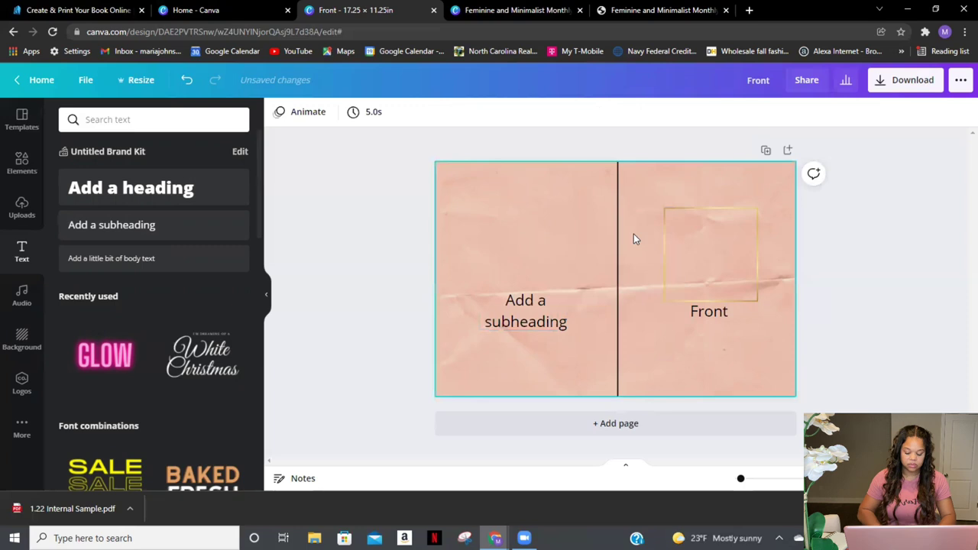
Step: Label the left page 'Back', nudge it lower, and add the pink neon GLOW text
{"action": "left_click", "coordinate": [527, 326]}
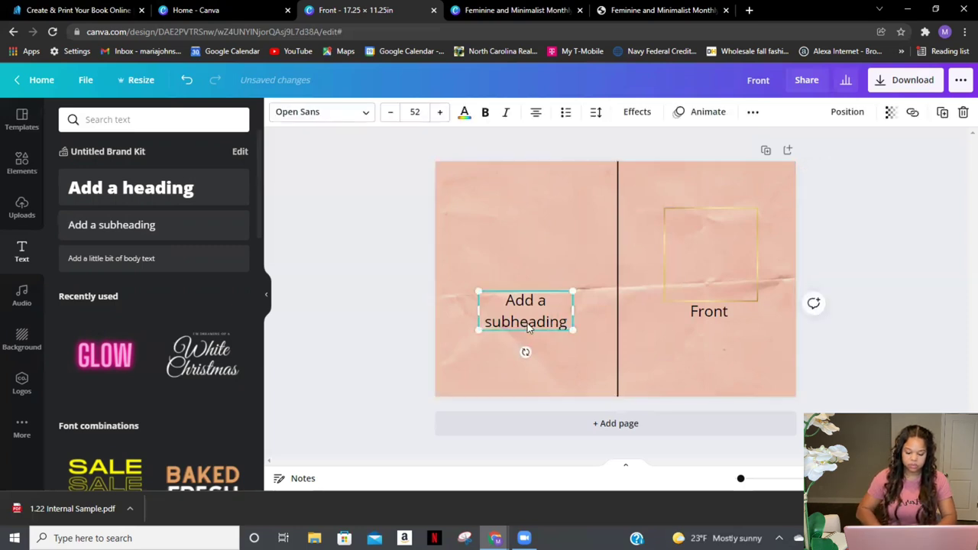
{"action": "left_click", "coordinate": [527, 323]}
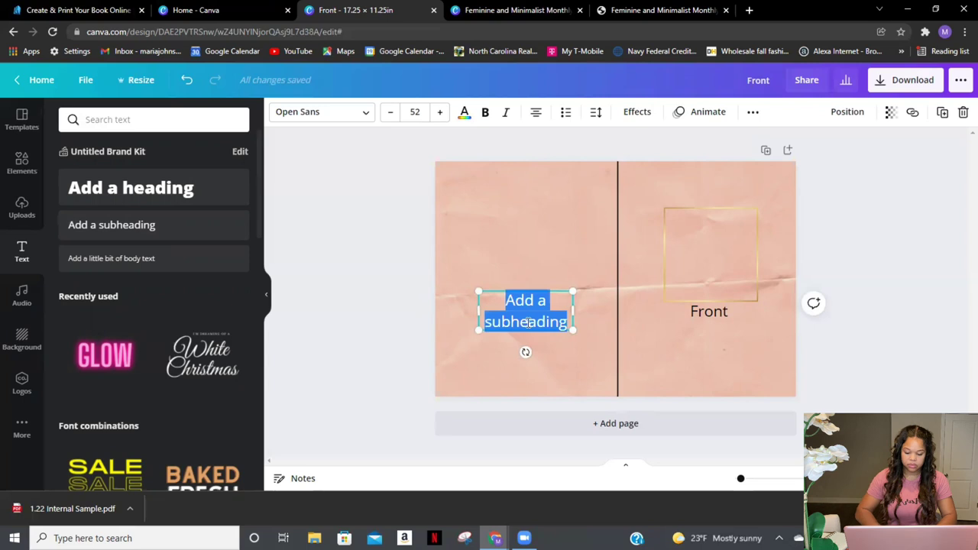
{"action": "type", "text": "Back"}
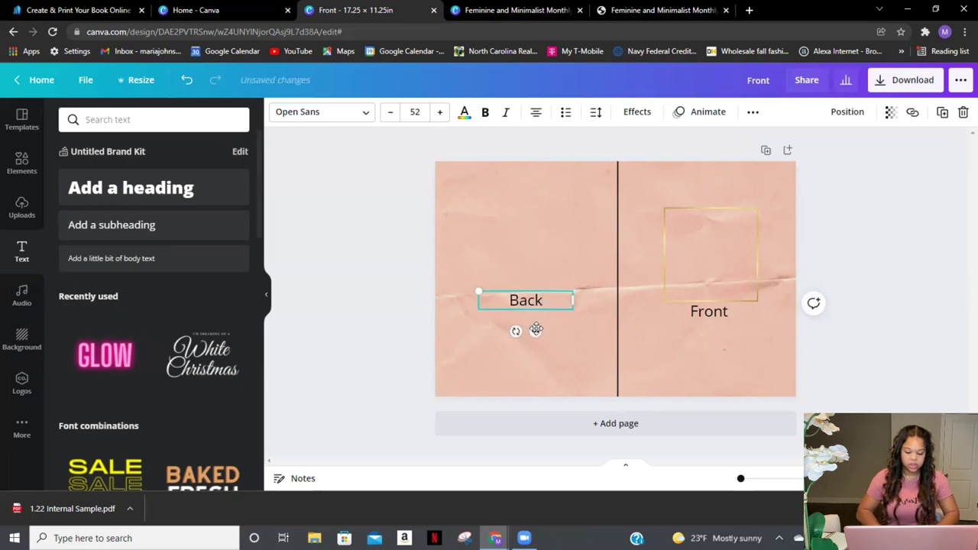
{"action": "left_click_drag", "start_coordinate": [535, 329], "coordinate": [534, 340]}
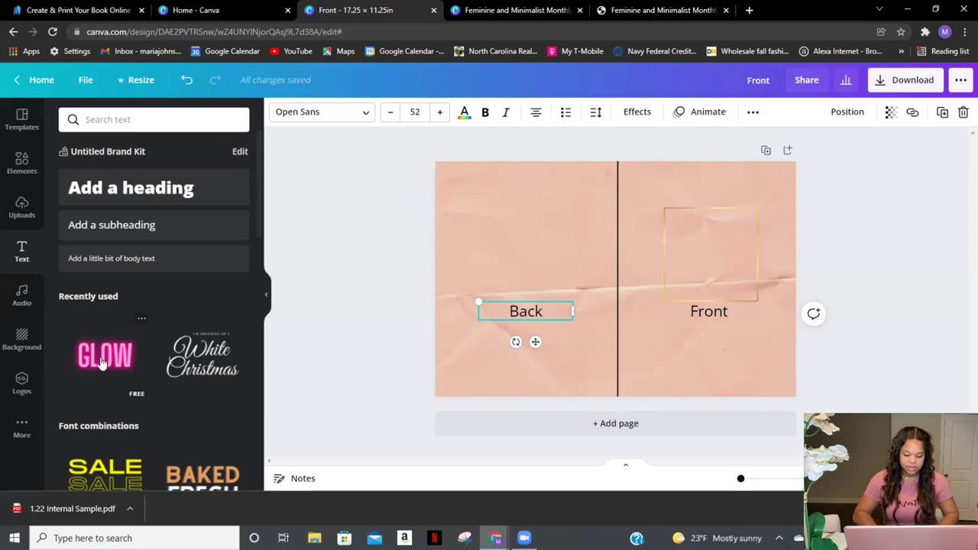
{"action": "left_click", "coordinate": [104, 362]}
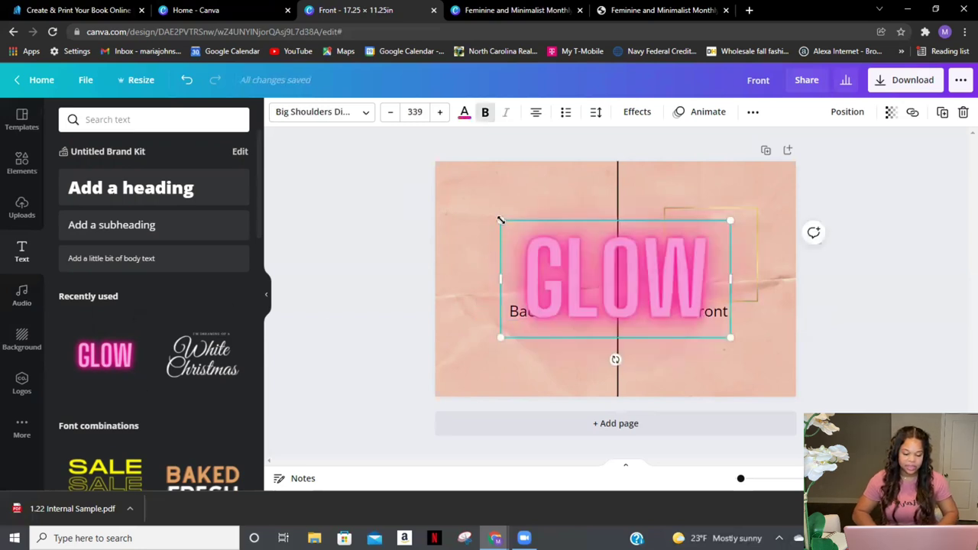
Step: Shrink GLOW to about size 147 and centre it in the gold frame, cancelling the accidental background crop
{"action": "left_click_drag", "start_coordinate": [501, 220], "coordinate": [620, 281]}
{"action": "left_click_drag", "start_coordinate": [675, 317], "coordinate": [712, 261]}
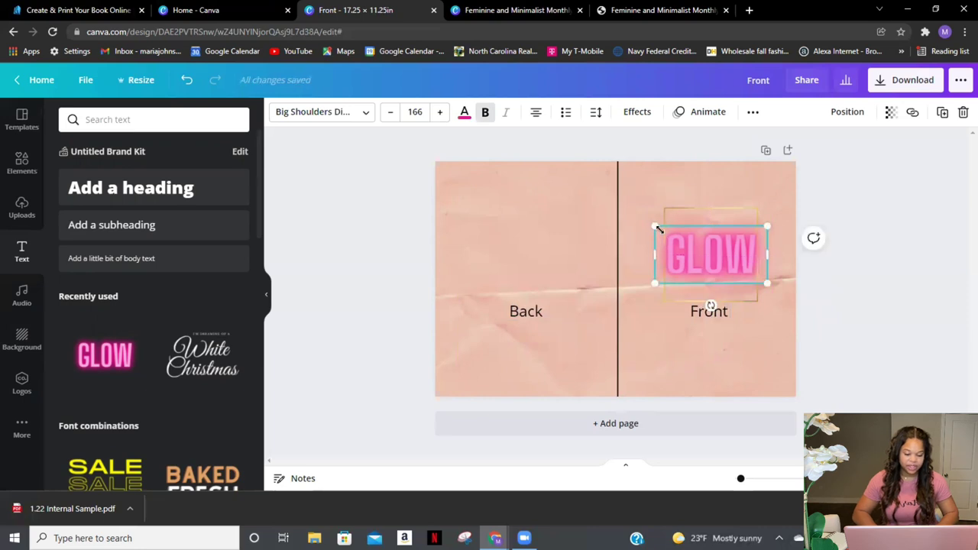
{"action": "left_click_drag", "start_coordinate": [655, 226], "coordinate": [680, 248]}
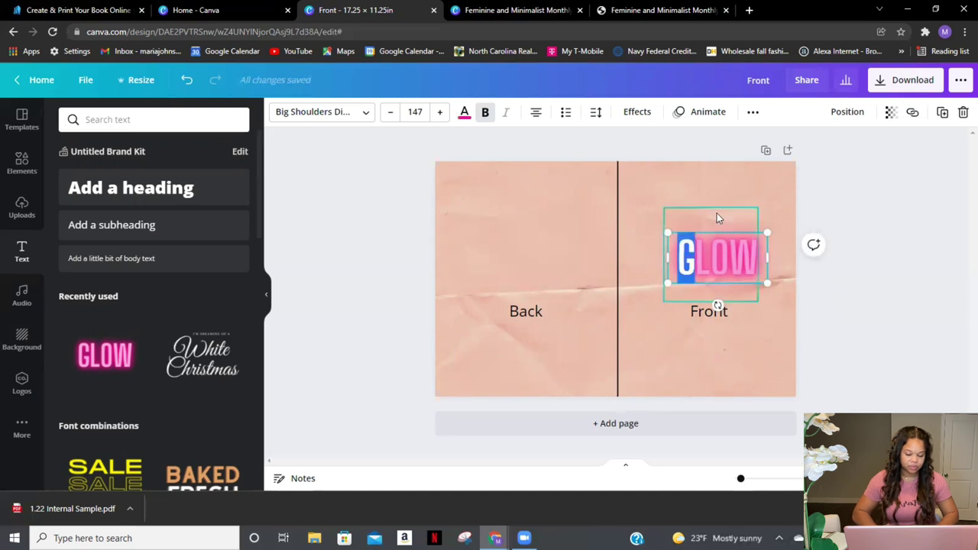
{"action": "left_click", "coordinate": [655, 369]}
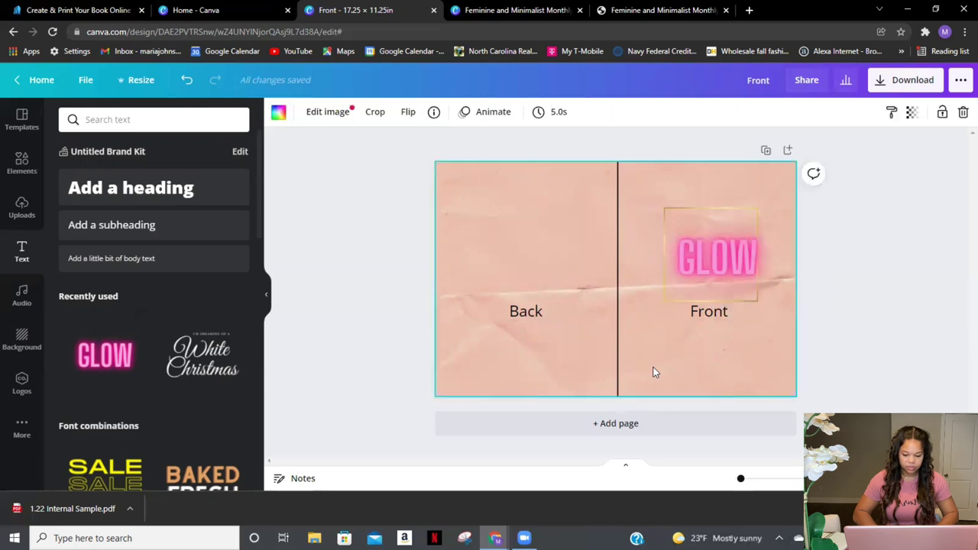
{"action": "double_click", "coordinate": [654, 369]}
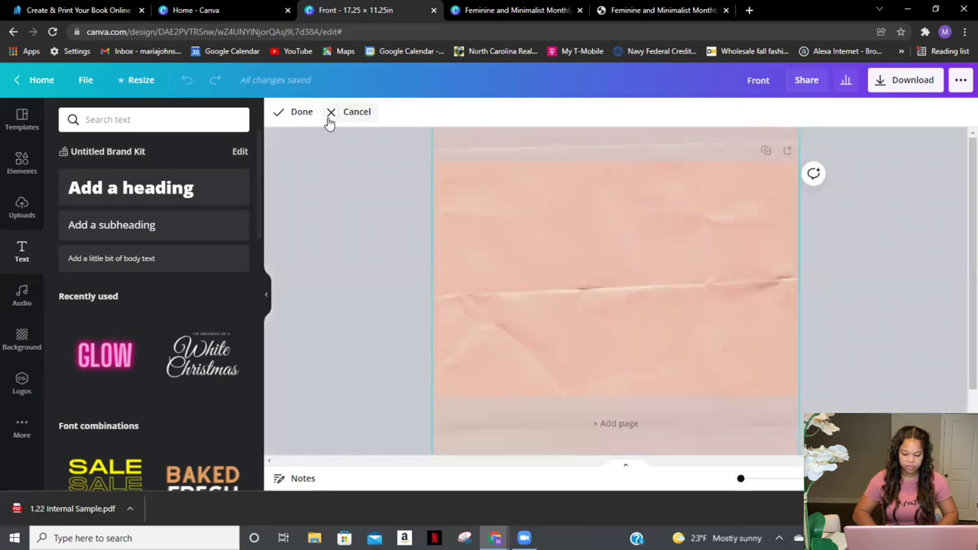
{"action": "left_click", "coordinate": [359, 113]}
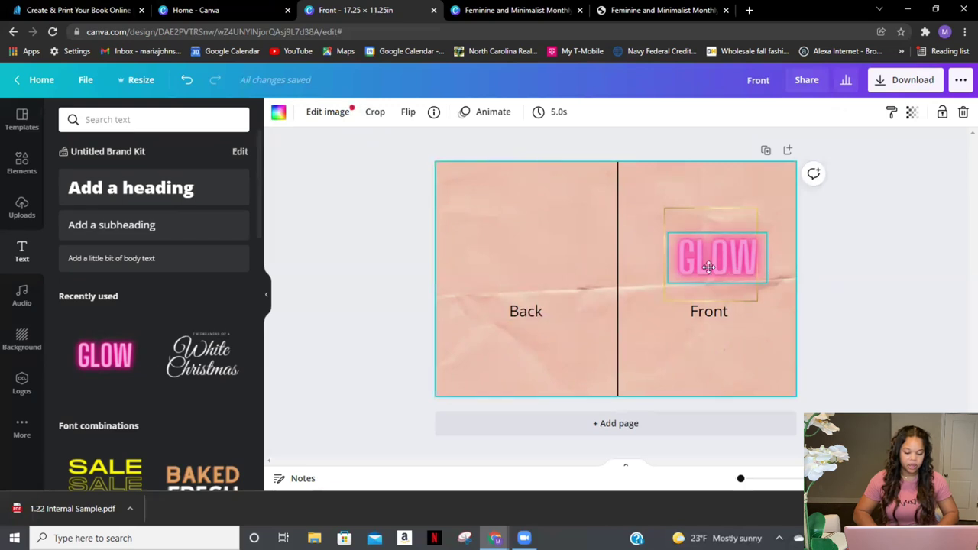
{"action": "left_click_drag", "start_coordinate": [723, 268], "coordinate": [717, 274]}
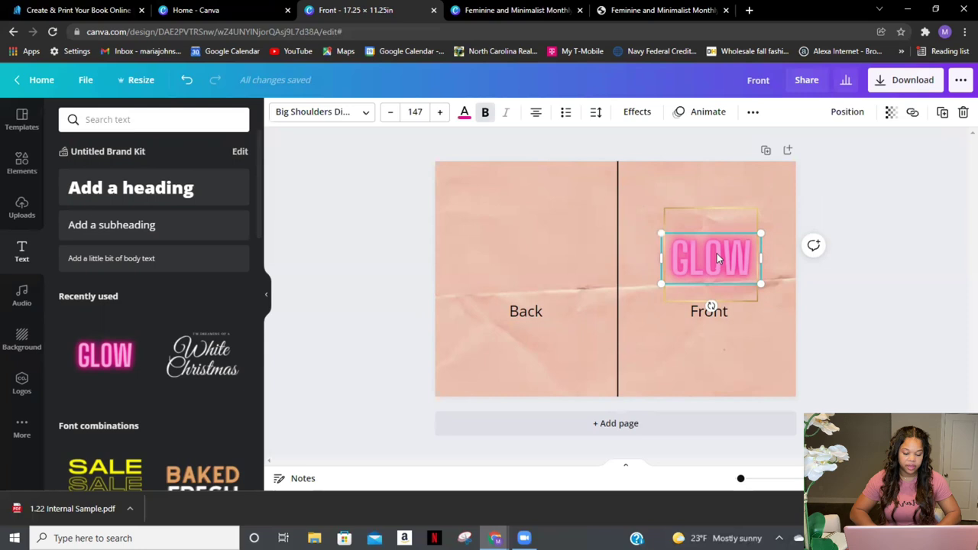
{"action": "left_click_drag", "start_coordinate": [717, 260], "coordinate": [714, 255]}
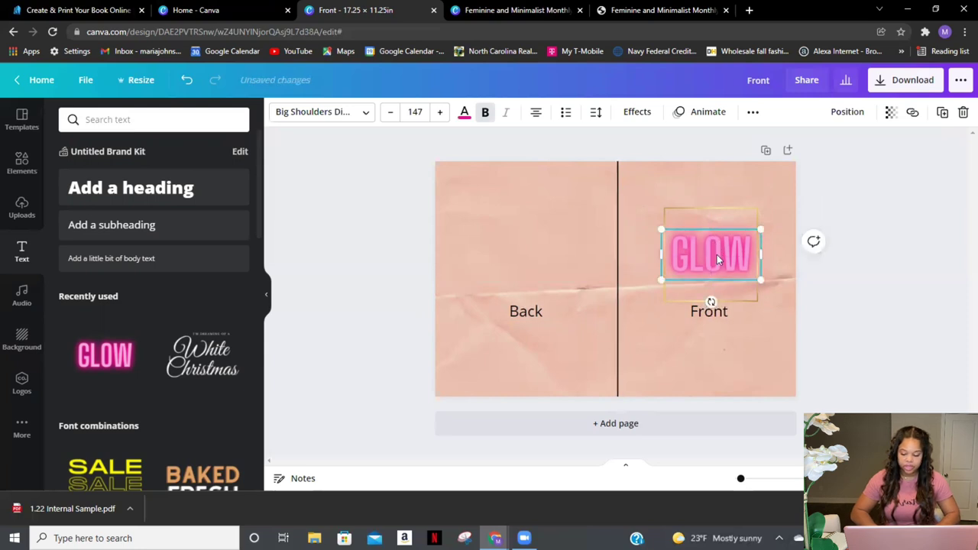
Step: Add the author's name as body text in the Breathing font at the spread's bottom centre
{"action": "left_click", "coordinate": [95, 259]}
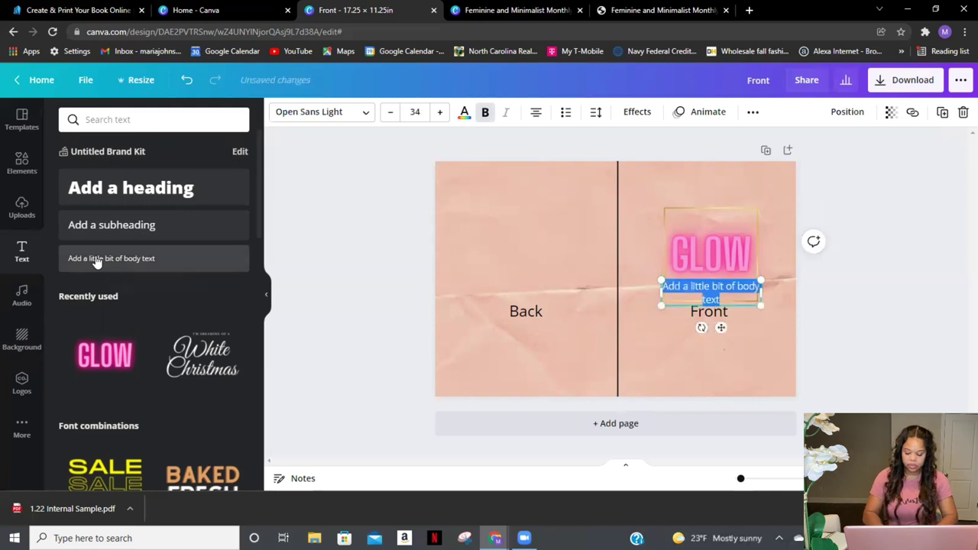
{"action": "type", "text": "Maria J"}
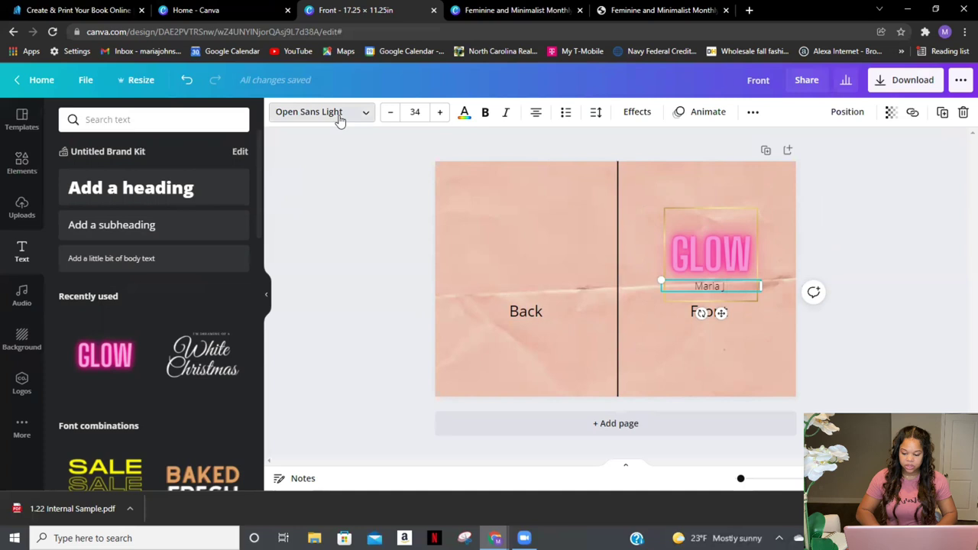
{"action": "left_click", "coordinate": [340, 119]}
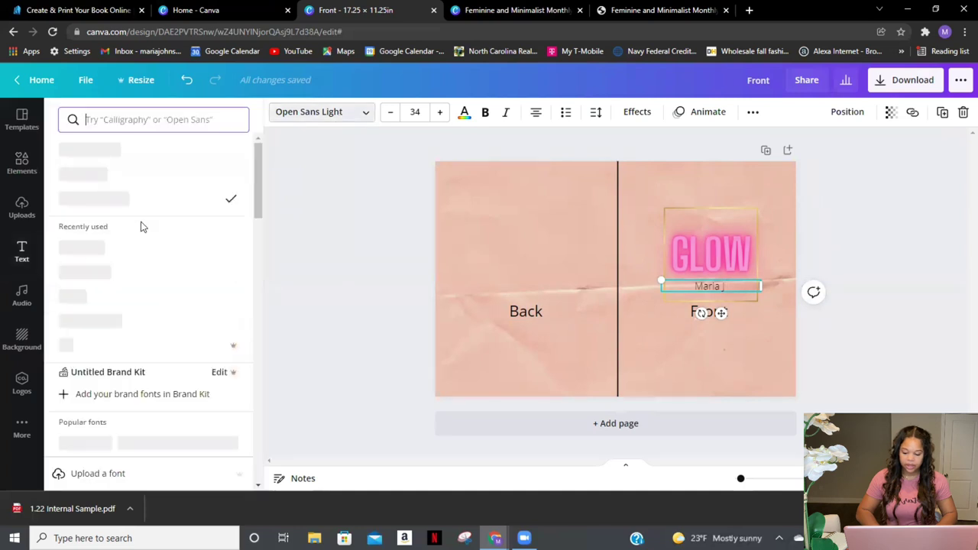
{"action": "left_click", "coordinate": [86, 271]}
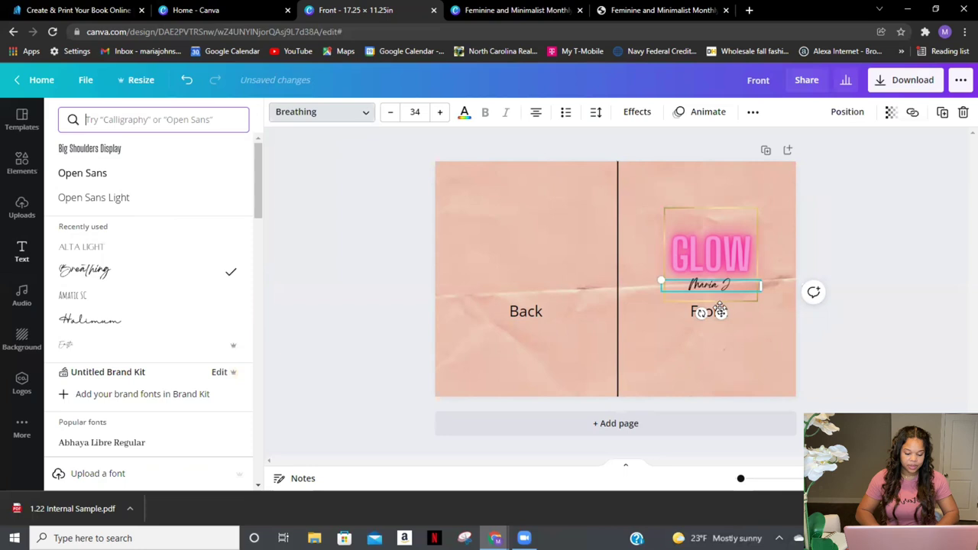
{"action": "left_click_drag", "start_coordinate": [720, 312], "coordinate": [661, 405]}
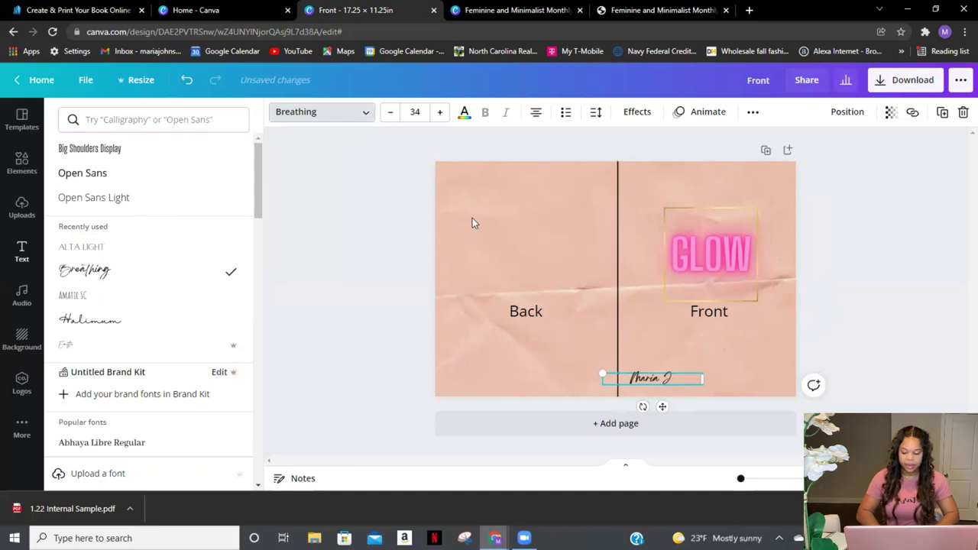
{"action": "key", "text": "Escape"}
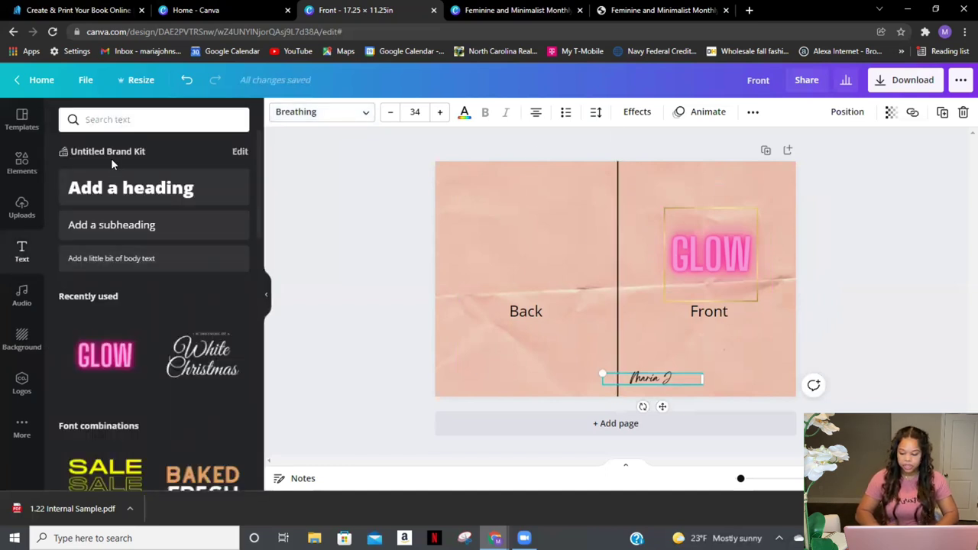
{"action": "left_click", "coordinate": [13, 164]}
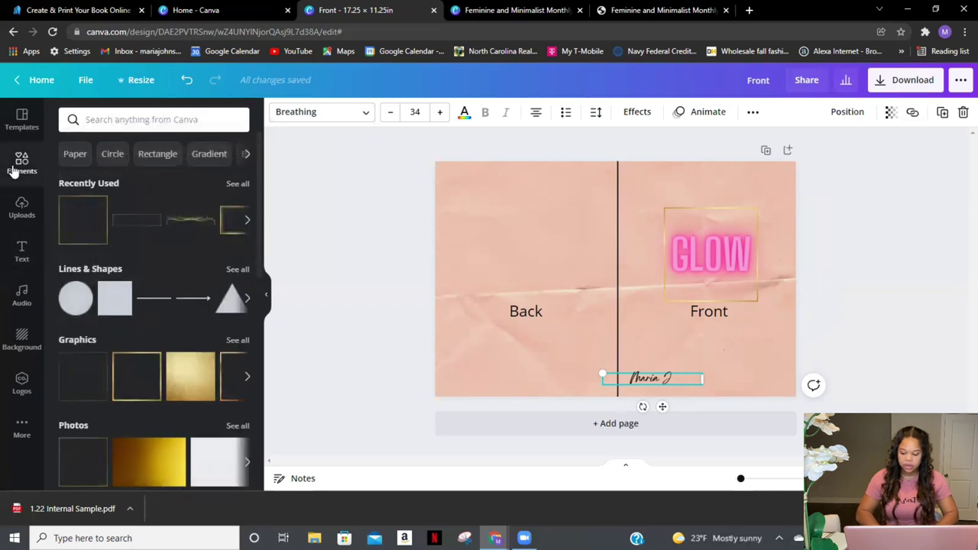
{"action": "left_click", "coordinate": [180, 223]}
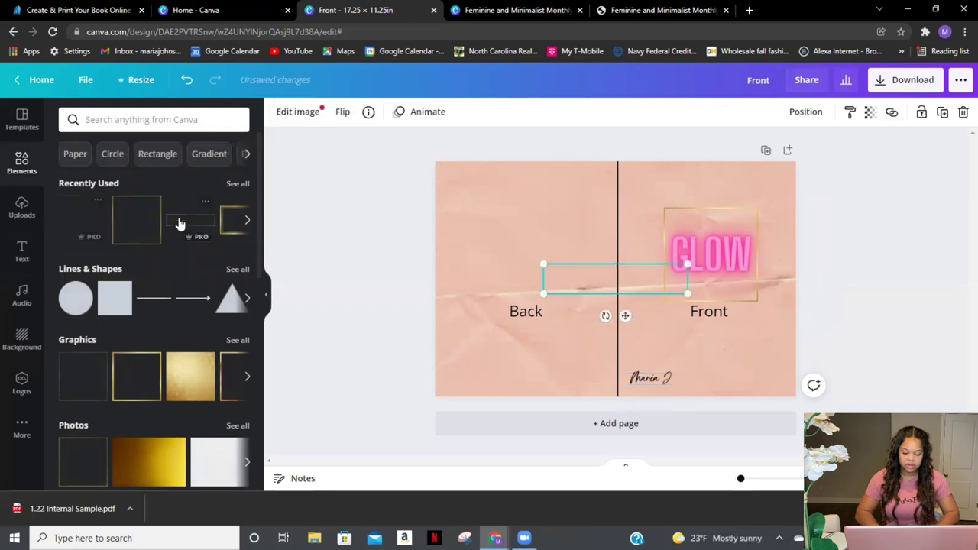
{"action": "left_click_drag", "start_coordinate": [603, 285], "coordinate": [521, 362]}
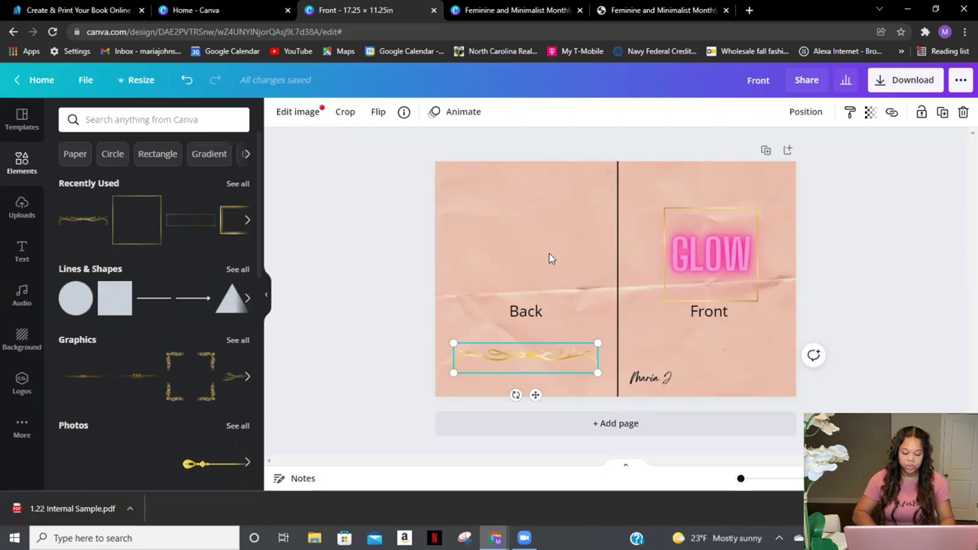
{"action": "left_click", "coordinate": [618, 241]}
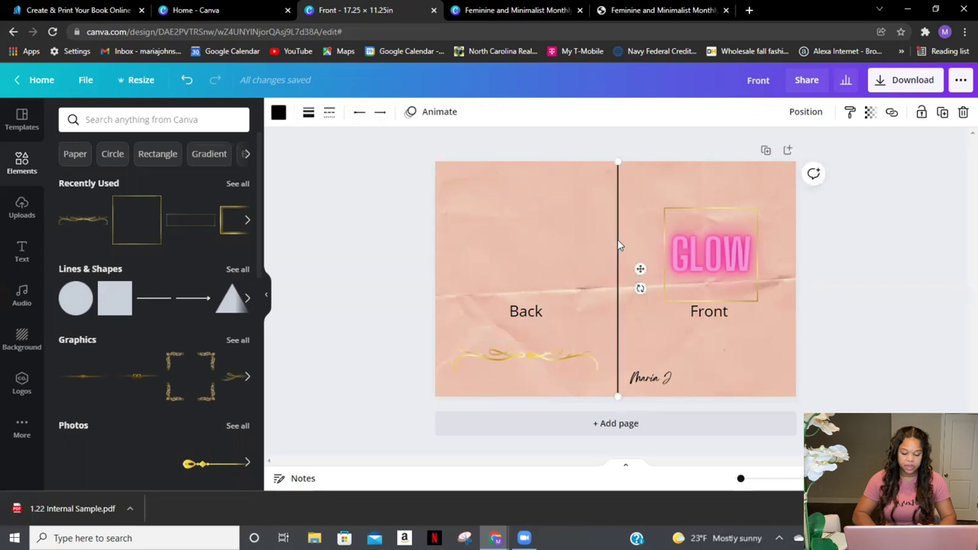
{"action": "key", "text": "Delete"}
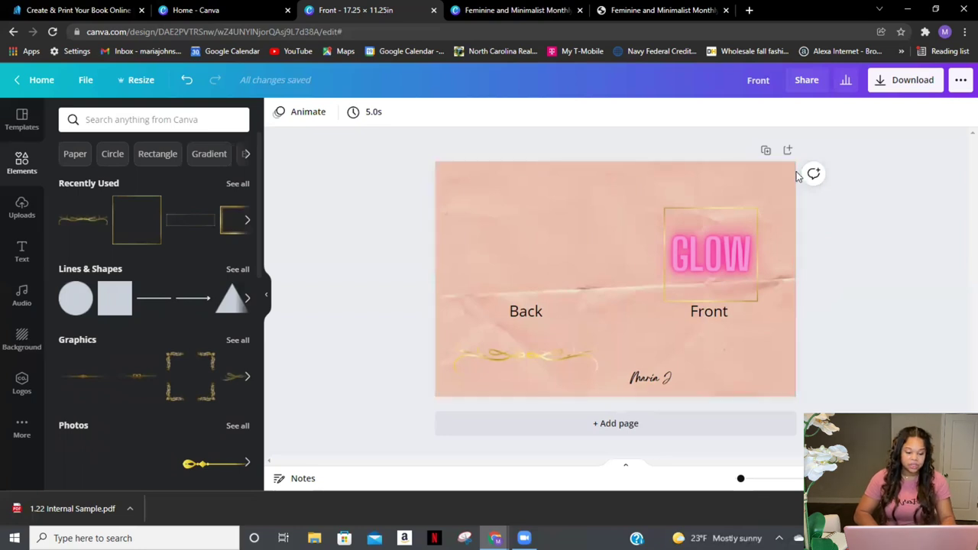
Step: Download the cover design as a PDF Print file
{"action": "left_click", "coordinate": [909, 84]}
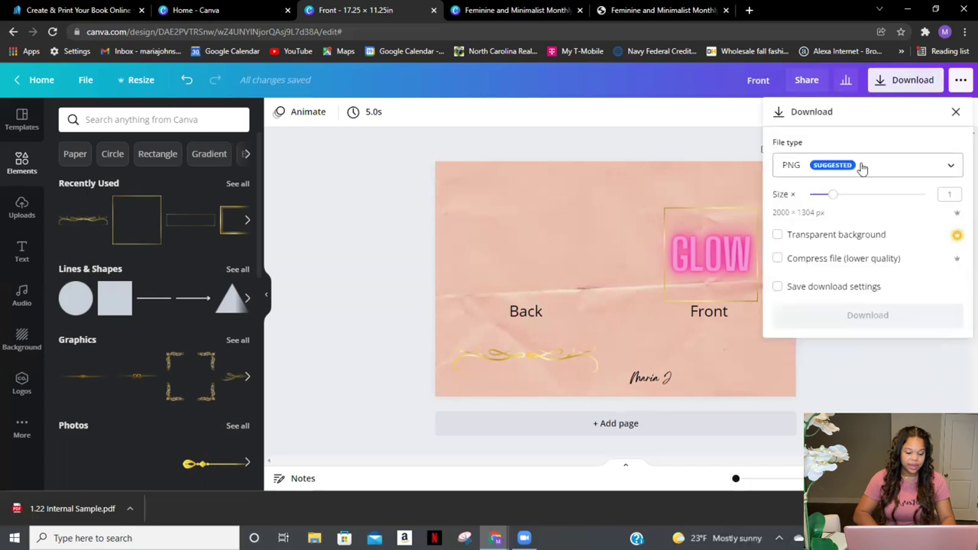
{"action": "left_click", "coordinate": [858, 171]}
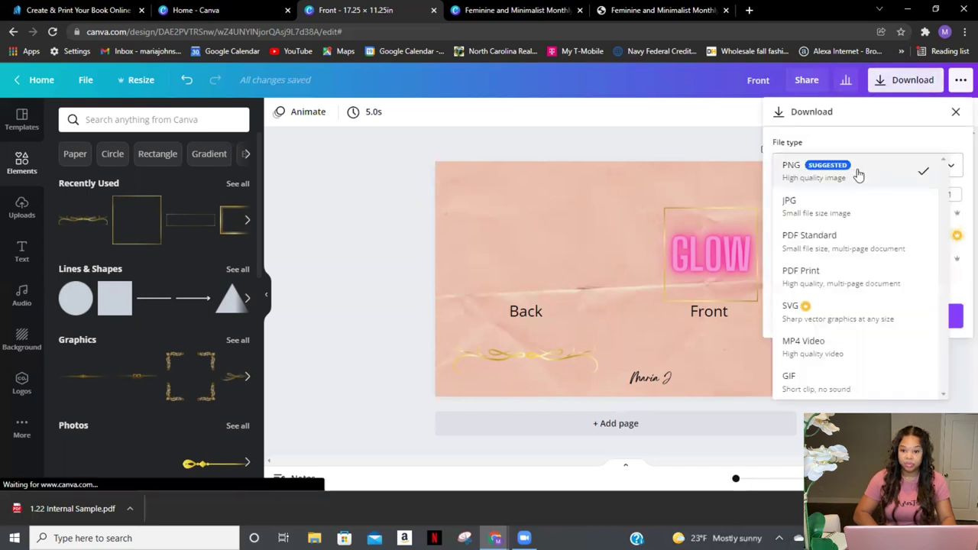
{"action": "left_click", "coordinate": [835, 285]}
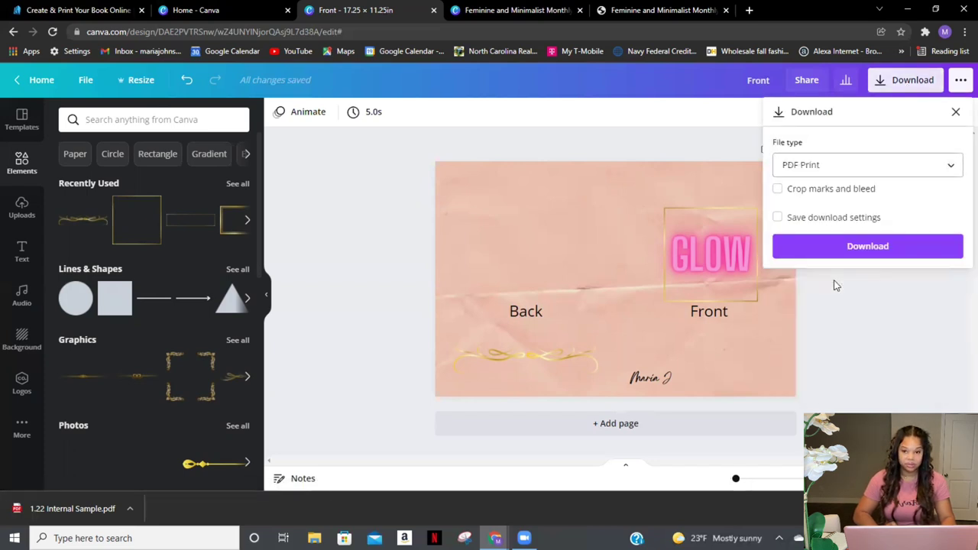
{"action": "left_click", "coordinate": [863, 246]}
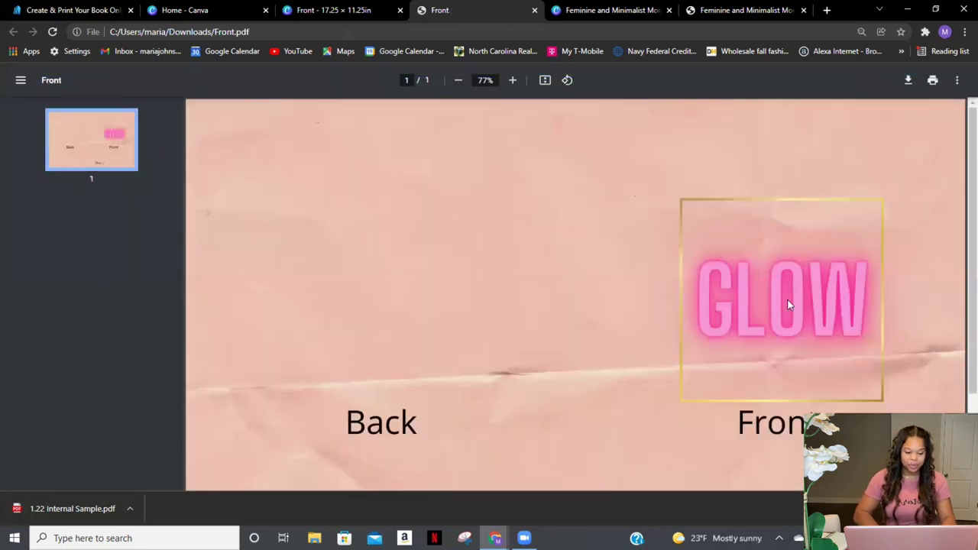
Step: Save a copy of the cover PDF to the Desktop as '1.22 Cover Sample'
{"action": "left_click", "coordinate": [908, 79]}
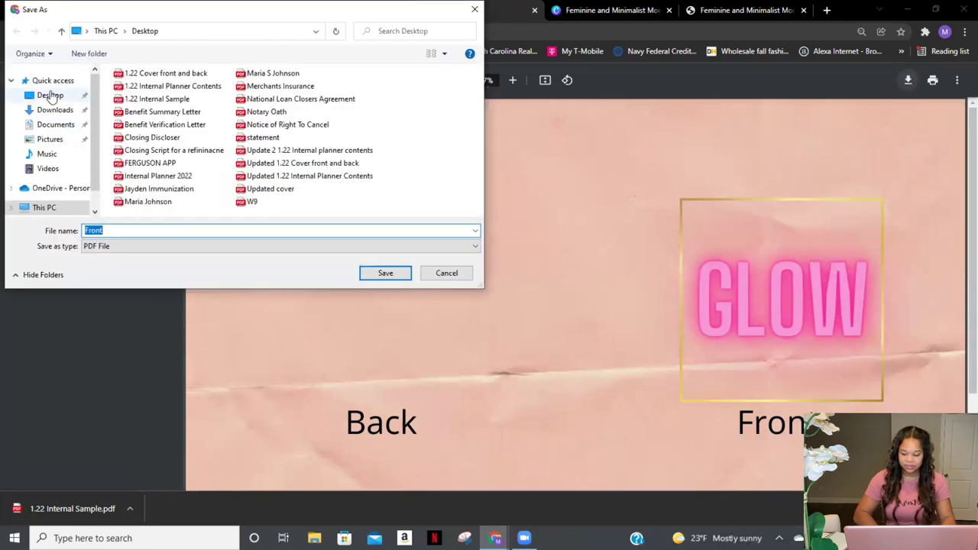
{"action": "left_click", "coordinate": [50, 94]}
{"action": "left_click", "coordinate": [116, 228]}
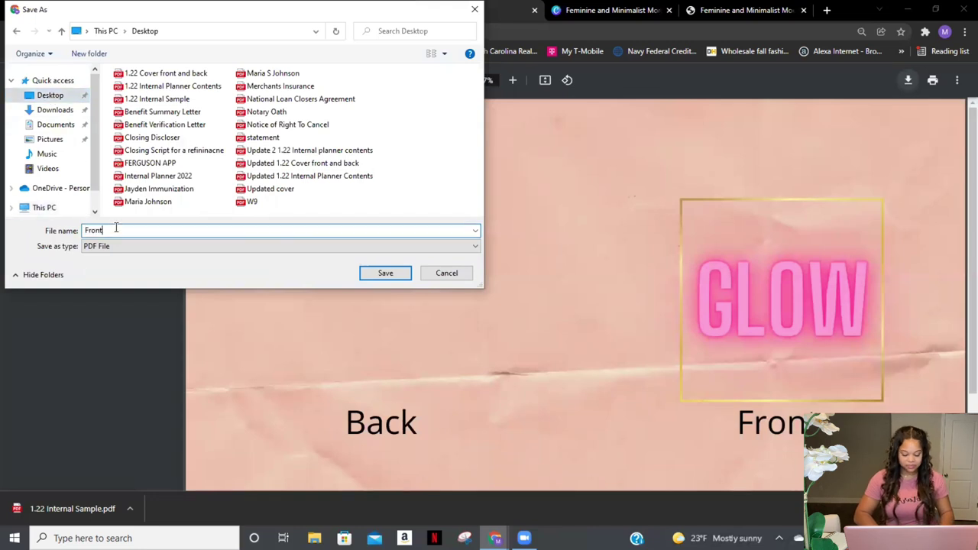
{"action": "double_click", "coordinate": [116, 228]}
{"action": "type", "text": "1."}
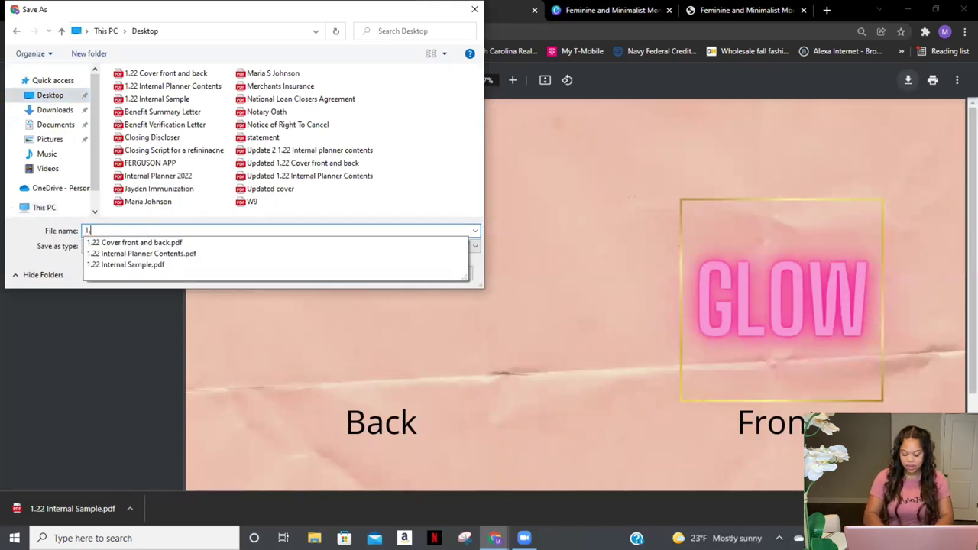
{"action": "type", "text": "22 C"}
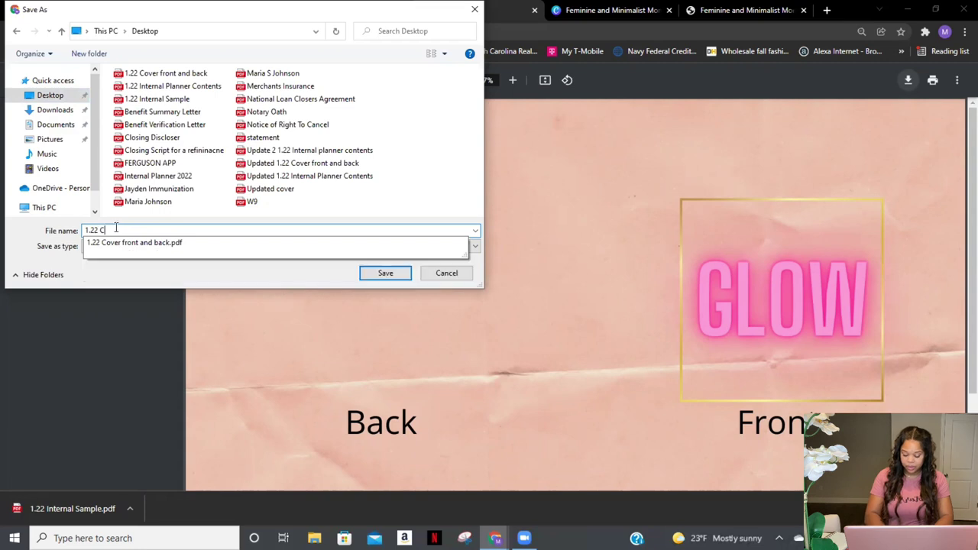
{"action": "type", "text": "over Sample"}
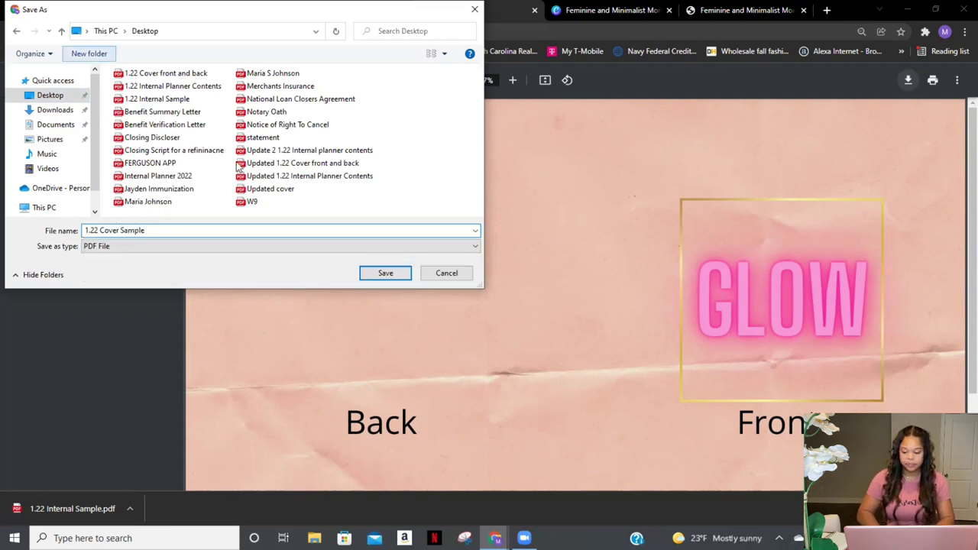
{"action": "left_click", "coordinate": [386, 272]}
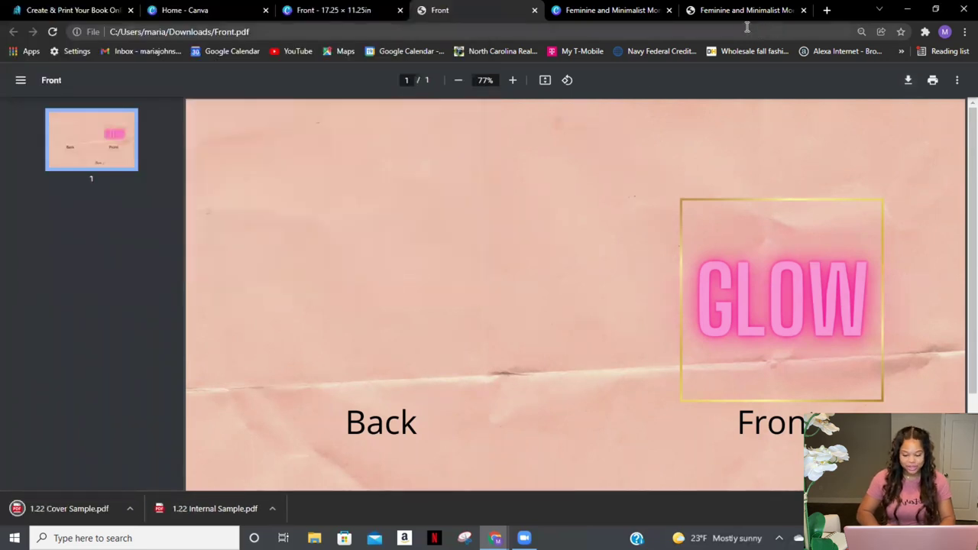
Step: Upload '1.22 Cover Sample.pdf' from the Desktop as the Lulu book's cover file
{"action": "left_click", "coordinate": [69, 12]}
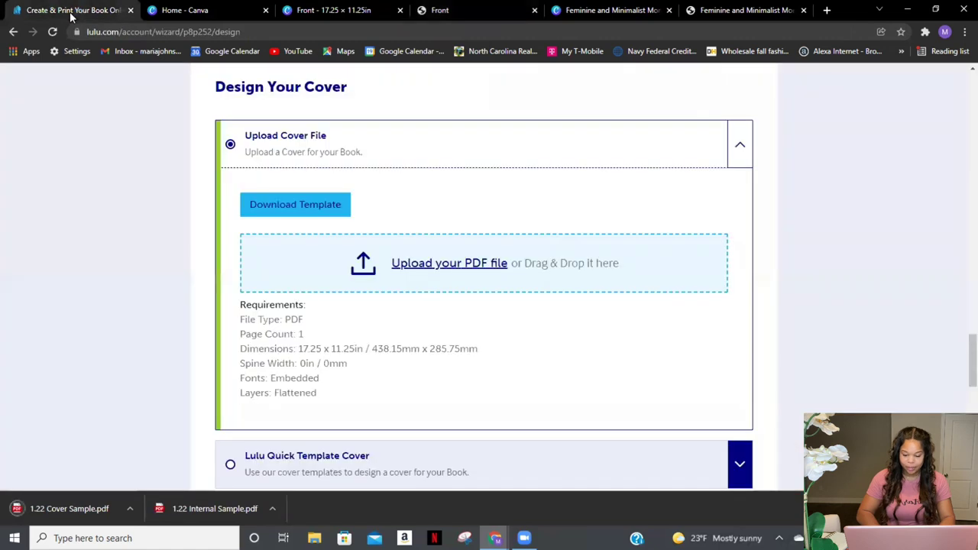
{"action": "left_click", "coordinate": [432, 267]}
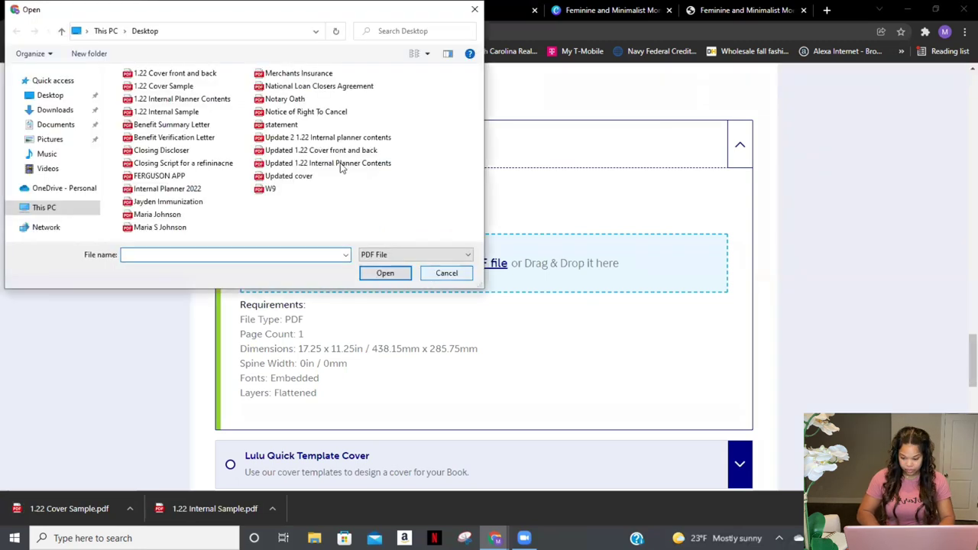
{"action": "left_click", "coordinate": [162, 85]}
{"action": "left_click", "coordinate": [384, 273]}
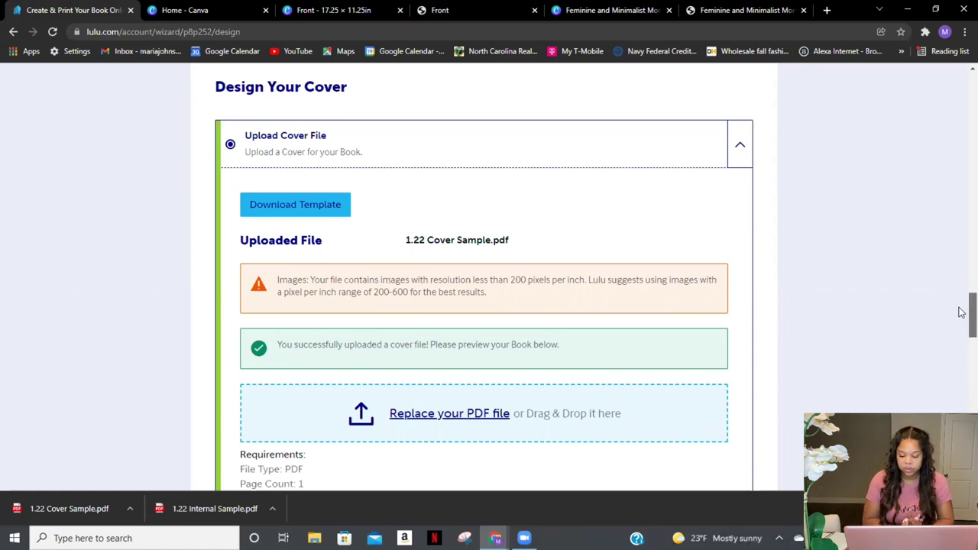
{"action": "mouse_move", "coordinate": [965, 323]}
{"action": "left_mouse_down"}
{"action": "mouse_move", "coordinate": [964, 343]}
{"action": "mouse_move", "coordinate": [961, 321]}
{"action": "left_mouse_up"}
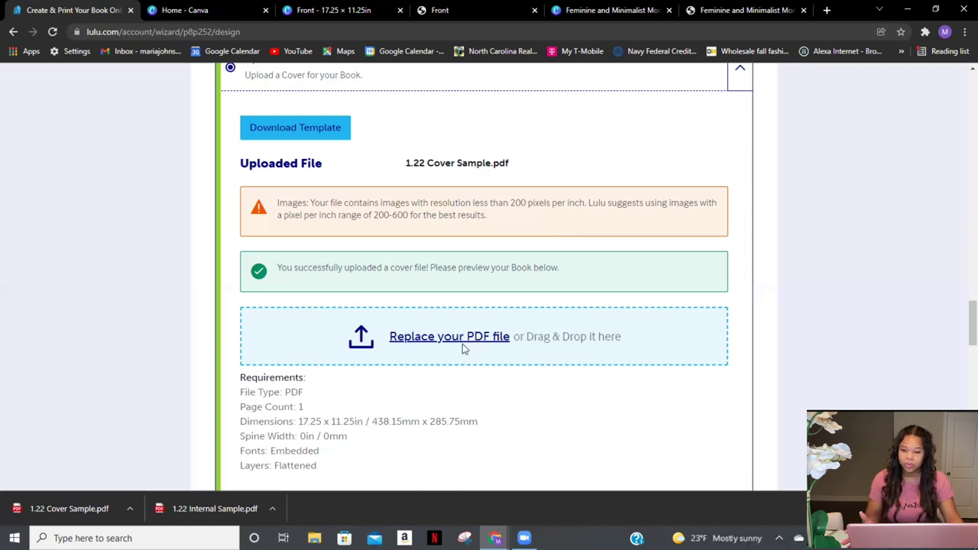
{"action": "scroll", "coordinate": [455, 366], "scroll_direction": "down", "scroll_amount": 4}
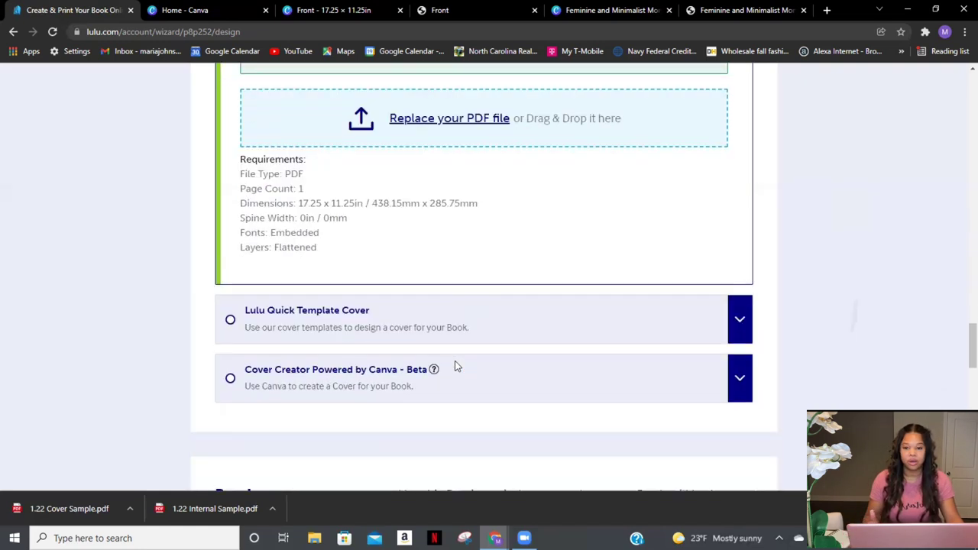
{"action": "scroll", "coordinate": [454, 366], "scroll_direction": "down", "scroll_amount": 1}
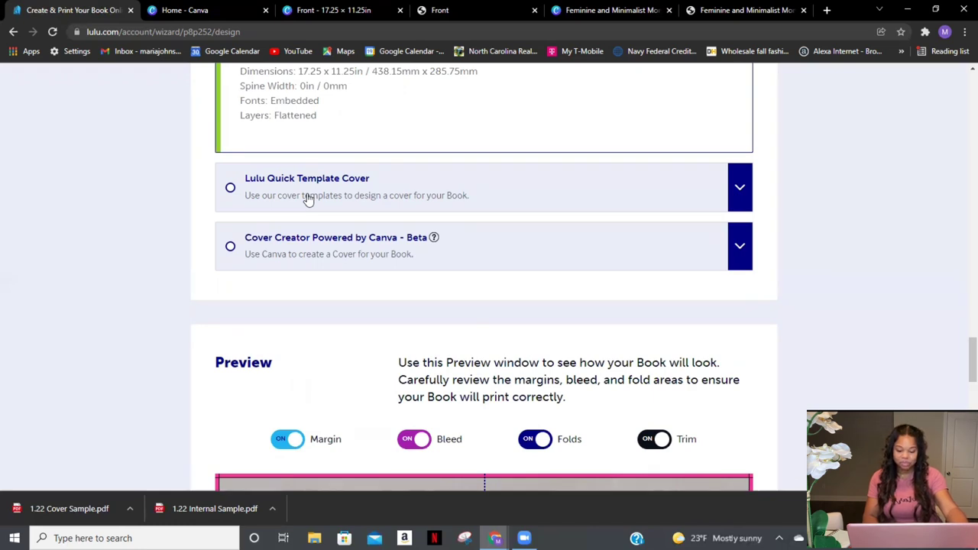
Step: Scroll down to the book preview and page forward from the GLOW cover to the last page
{"action": "scroll", "coordinate": [308, 199], "scroll_direction": "down", "scroll_amount": 2}
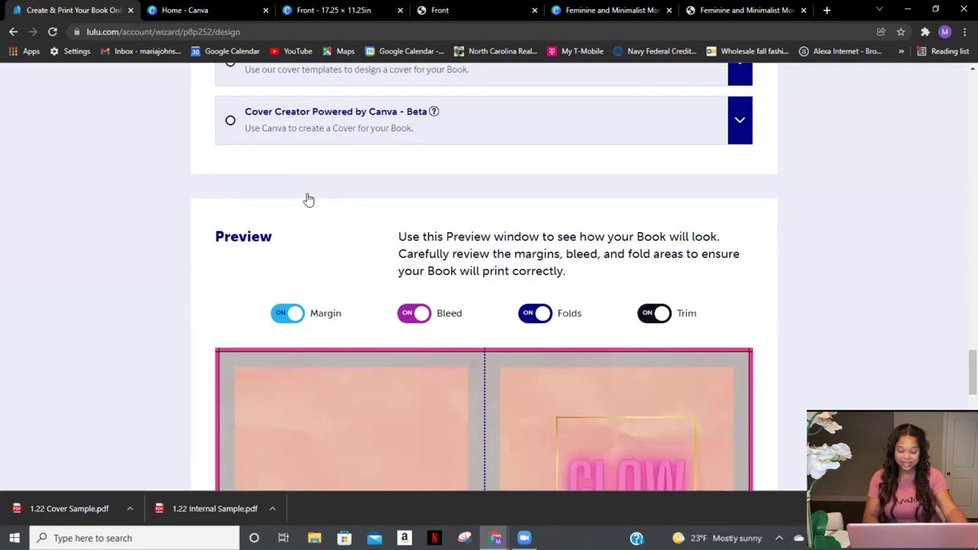
{"action": "scroll", "coordinate": [308, 199], "scroll_direction": "down", "scroll_amount": 3}
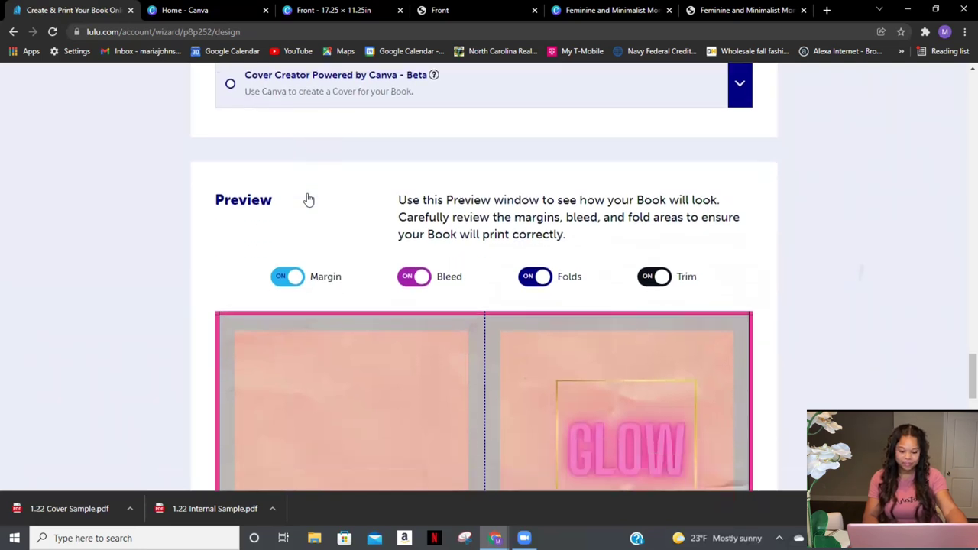
{"action": "scroll", "coordinate": [308, 200], "scroll_direction": "down", "scroll_amount": 1}
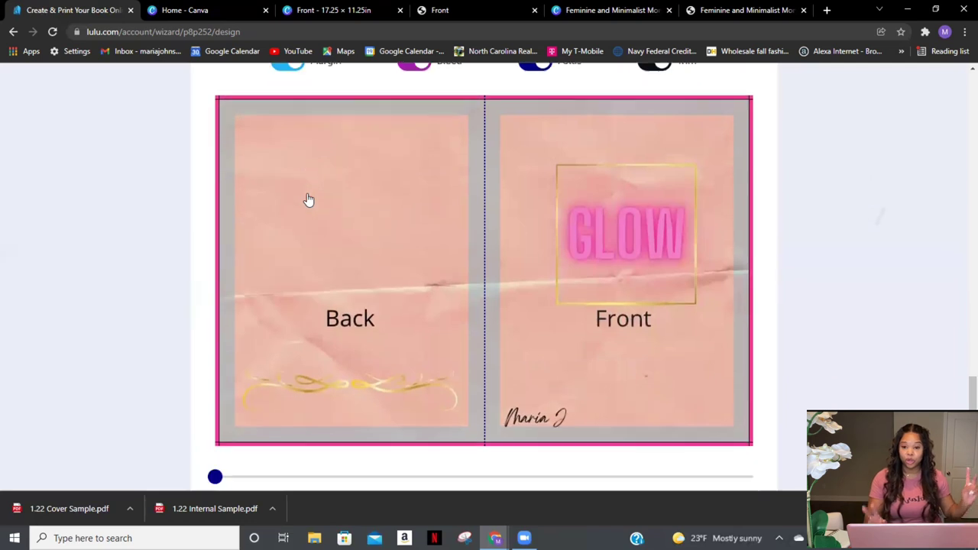
{"action": "scroll", "coordinate": [308, 200], "scroll_direction": "up", "scroll_amount": 1}
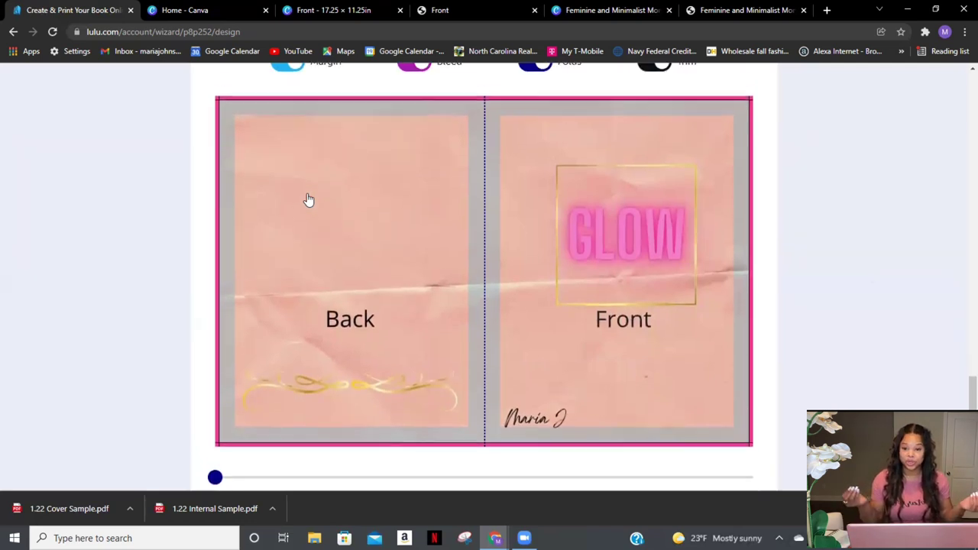
{"action": "scroll", "coordinate": [308, 200], "scroll_direction": "down", "scroll_amount": 1}
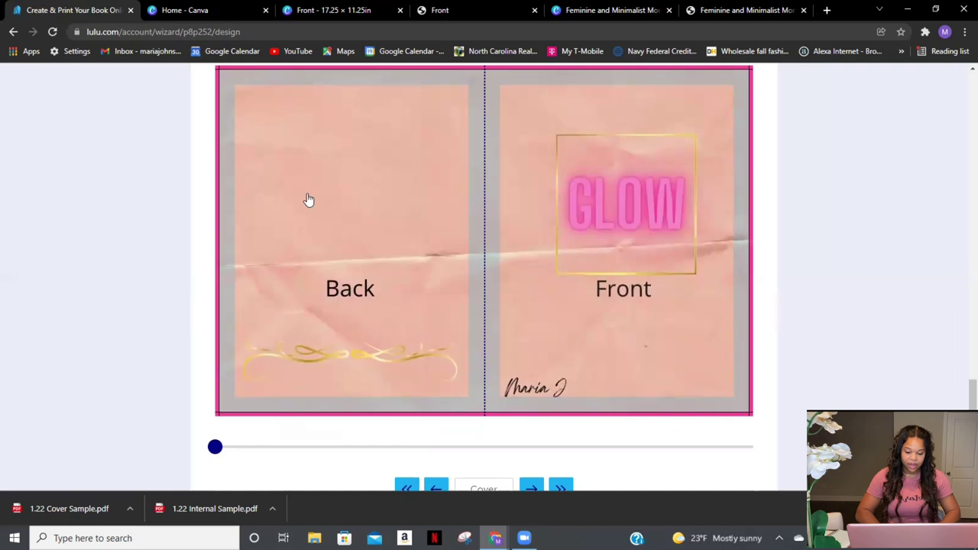
{"action": "left_click", "coordinate": [533, 490]}
{"action": "left_click", "coordinate": [532, 489]}
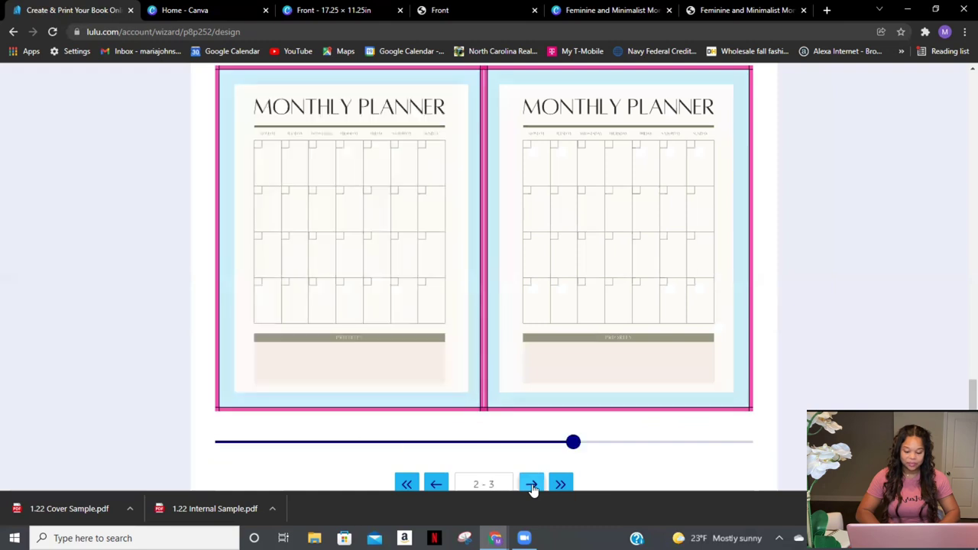
{"action": "left_click", "coordinate": [532, 490]}
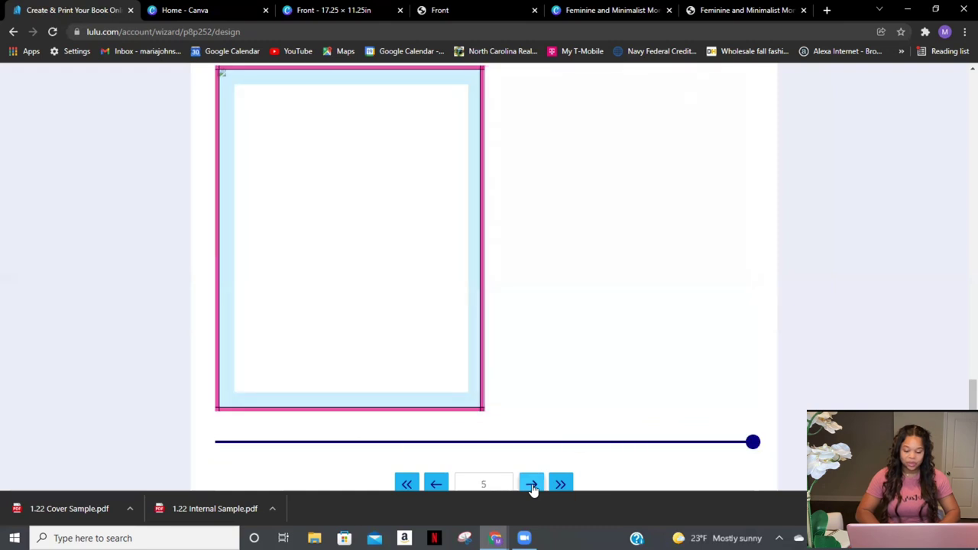
Step: Page back to the GLOW cover spread, then forward again to the final page 5
{"action": "left_click", "coordinate": [432, 488]}
{"action": "left_click", "coordinate": [433, 487]}
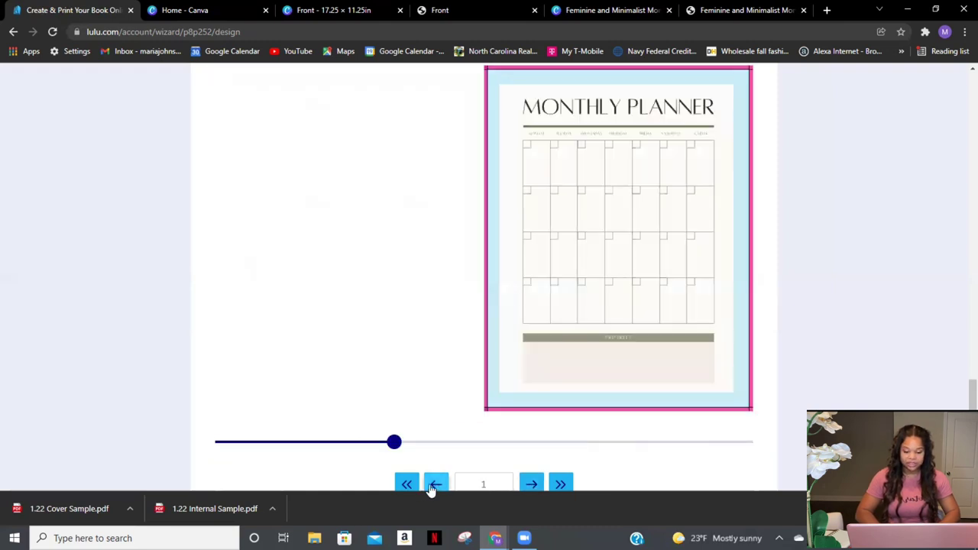
{"action": "left_click", "coordinate": [432, 487]}
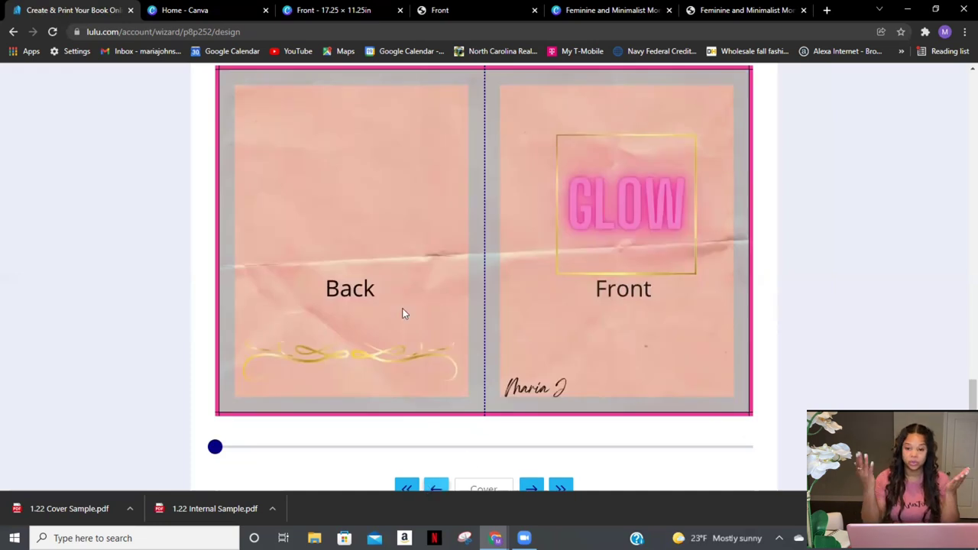
{"action": "left_click", "coordinate": [532, 484]}
{"action": "left_click", "coordinate": [531, 484]}
{"action": "left_click", "coordinate": [531, 484]}
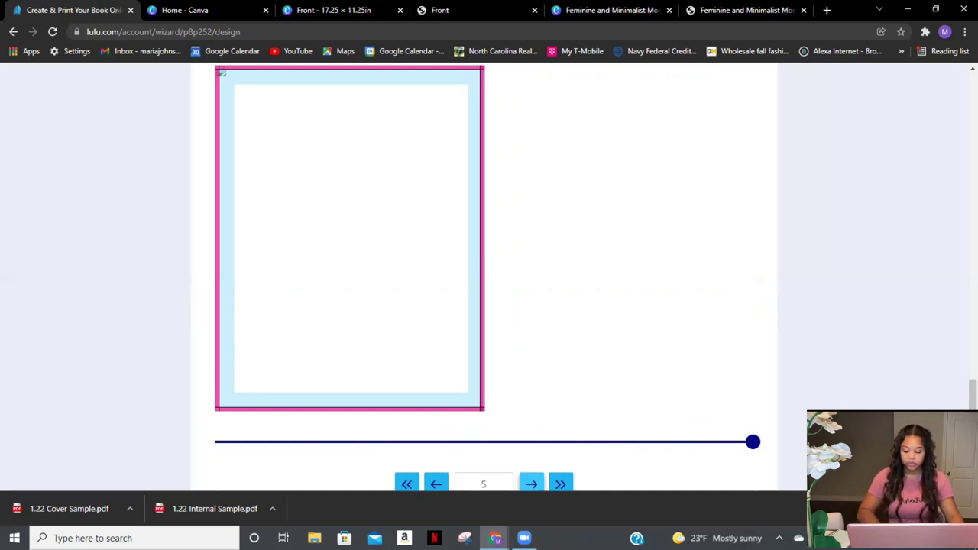
Step: Download the Monthly Planner's print-ready files as a zip and proceed to the Review Book step
{"action": "scroll", "coordinate": [834, 297], "scroll_direction": "down", "scroll_amount": 2}
{"action": "scroll", "coordinate": [834, 297], "scroll_direction": "down", "scroll_amount": 3}
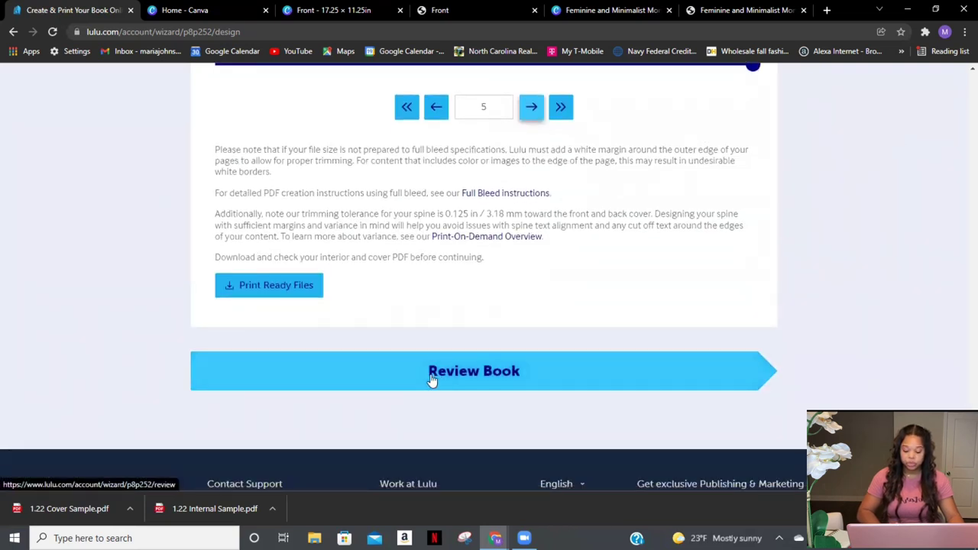
{"action": "left_click", "coordinate": [253, 287]}
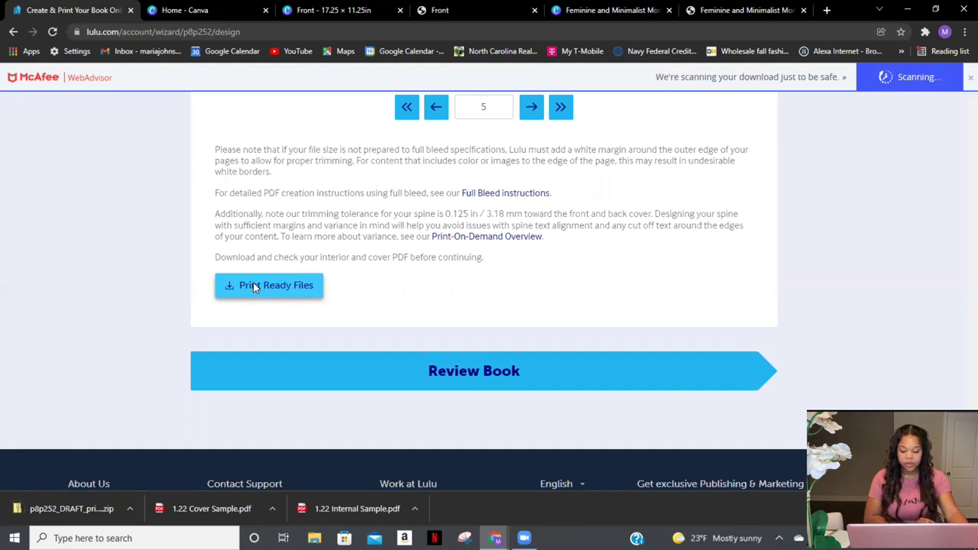
{"action": "left_click", "coordinate": [473, 371]}
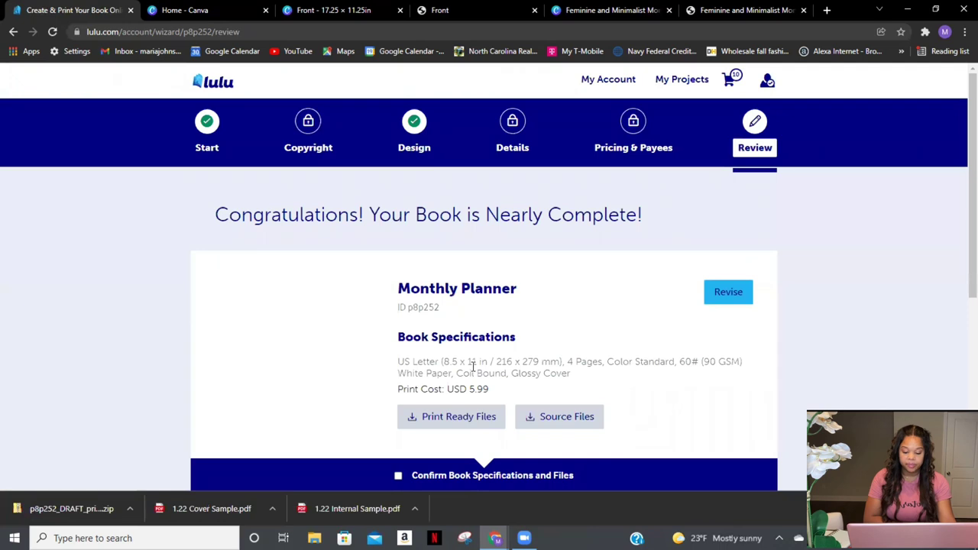
Step: Tick the Confirm Book Specifications and Files checkbox for the Monthly Planner
{"action": "scroll", "coordinate": [473, 366], "scroll_direction": "down", "scroll_amount": 1}
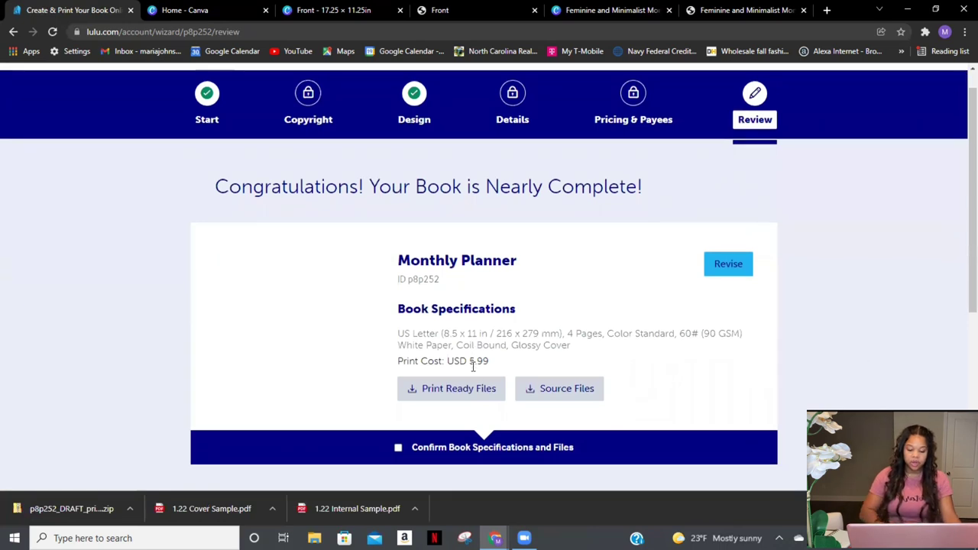
{"action": "scroll", "coordinate": [473, 367], "scroll_direction": "down", "scroll_amount": 1}
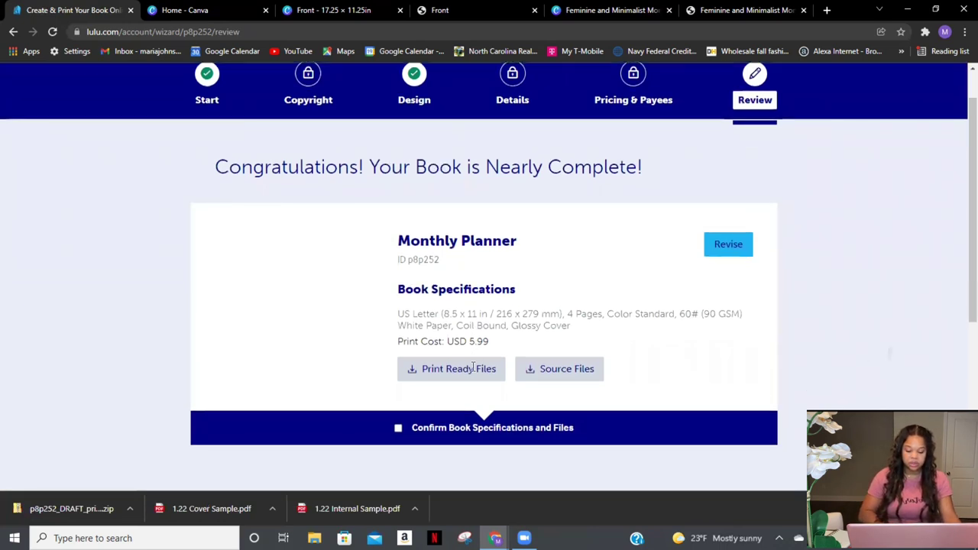
{"action": "scroll", "coordinate": [473, 367], "scroll_direction": "down", "scroll_amount": 1}
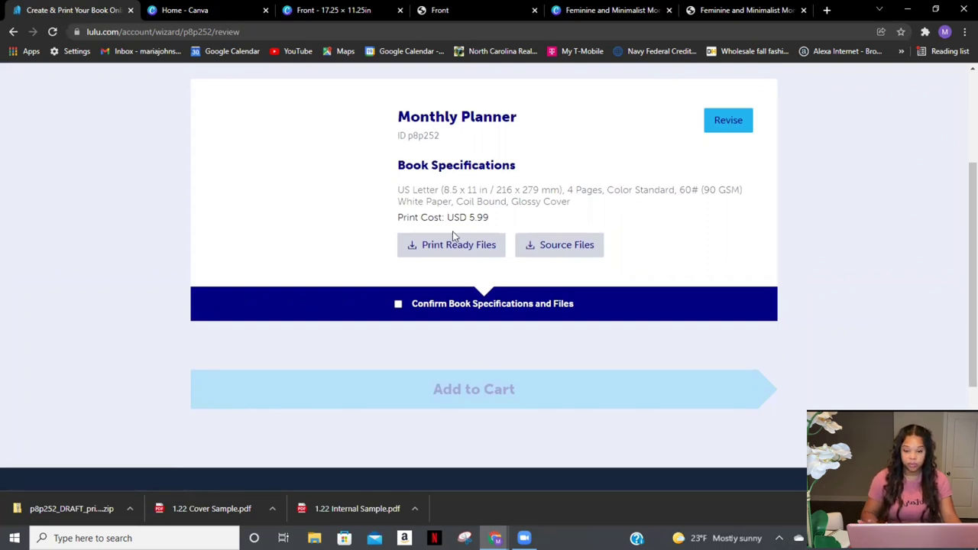
{"action": "left_click", "coordinate": [398, 304]}
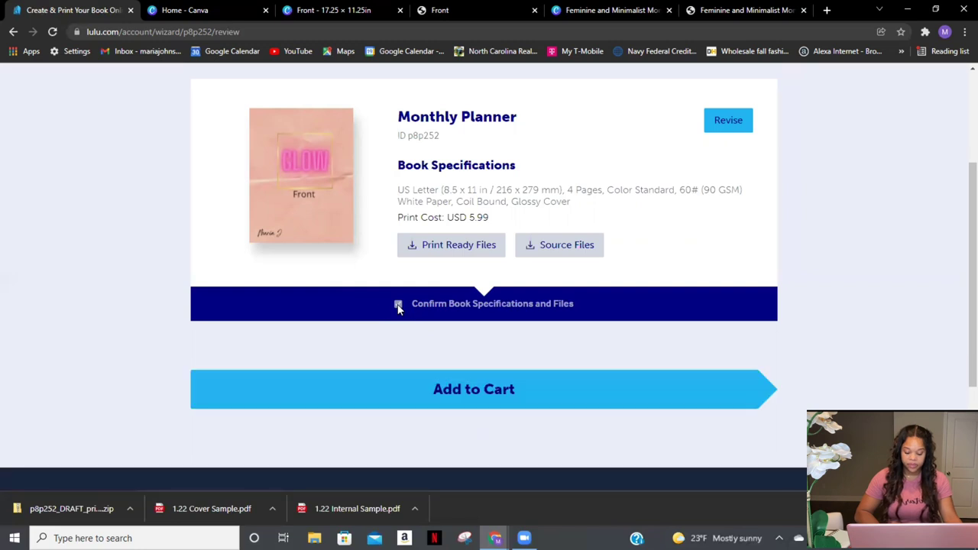
{"action": "left_click", "coordinate": [398, 305]}
{"action": "left_click", "coordinate": [455, 395]}
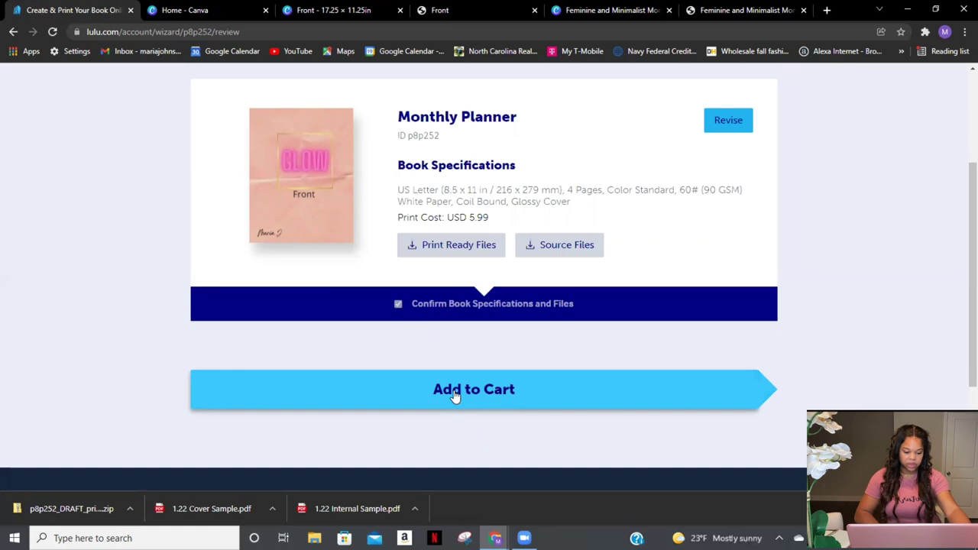
Step: Add the Monthly Planner to the Lulu cart
{"action": "scroll", "coordinate": [488, 285], "scroll_direction": "up", "scroll_amount": 1}
{"action": "scroll", "coordinate": [489, 284], "scroll_direction": "up", "scroll_amount": 3}
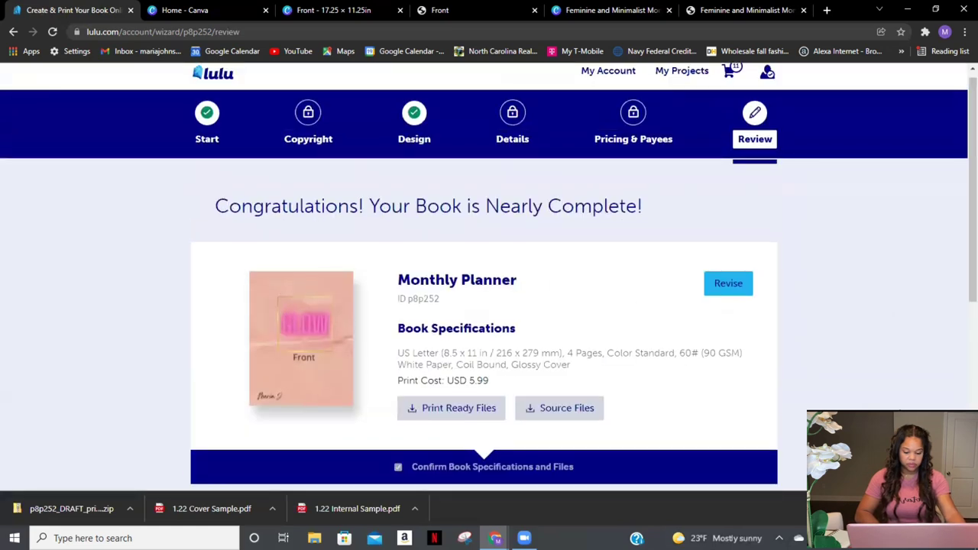
{"action": "scroll", "coordinate": [489, 285], "scroll_direction": "down", "scroll_amount": 5}
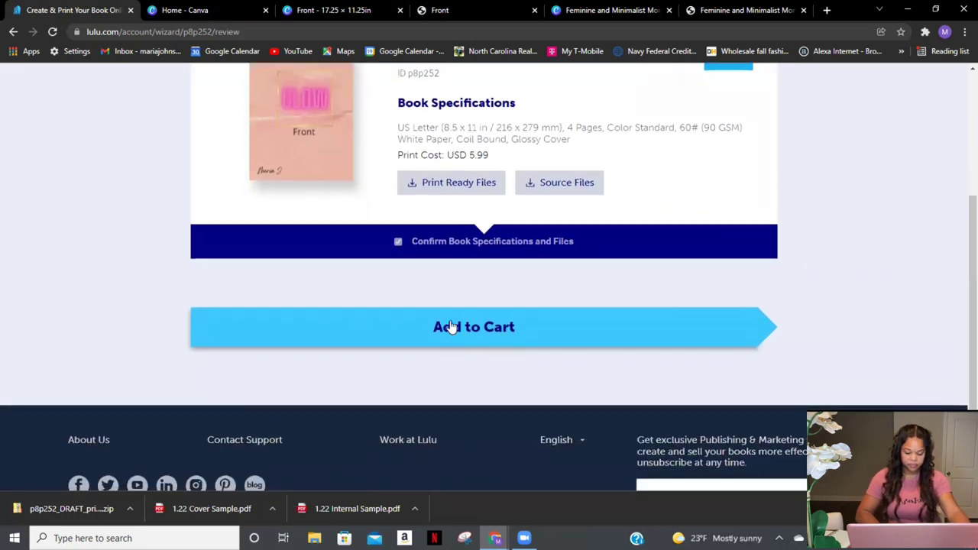
{"action": "left_click", "coordinate": [451, 327]}
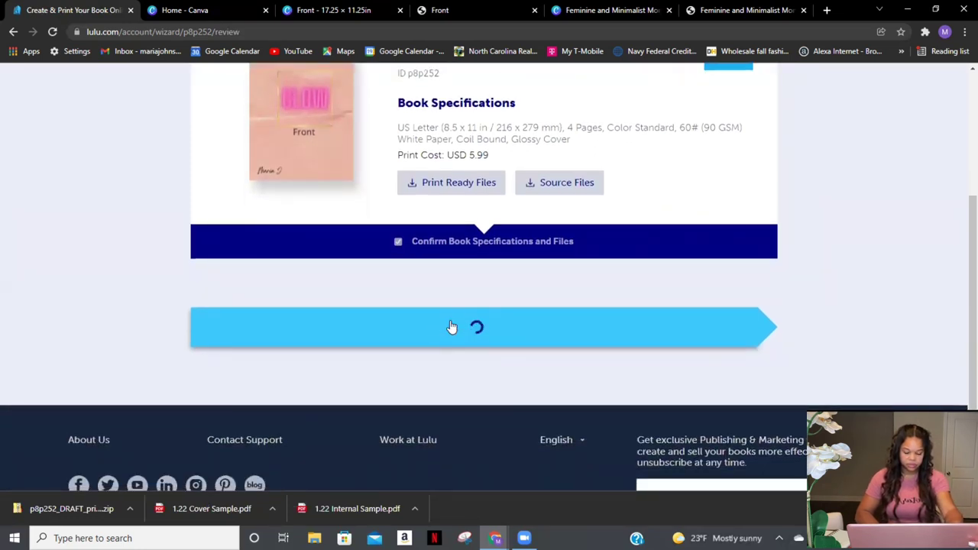
{"action": "scroll", "coordinate": [451, 327], "scroll_direction": "up", "scroll_amount": 5}
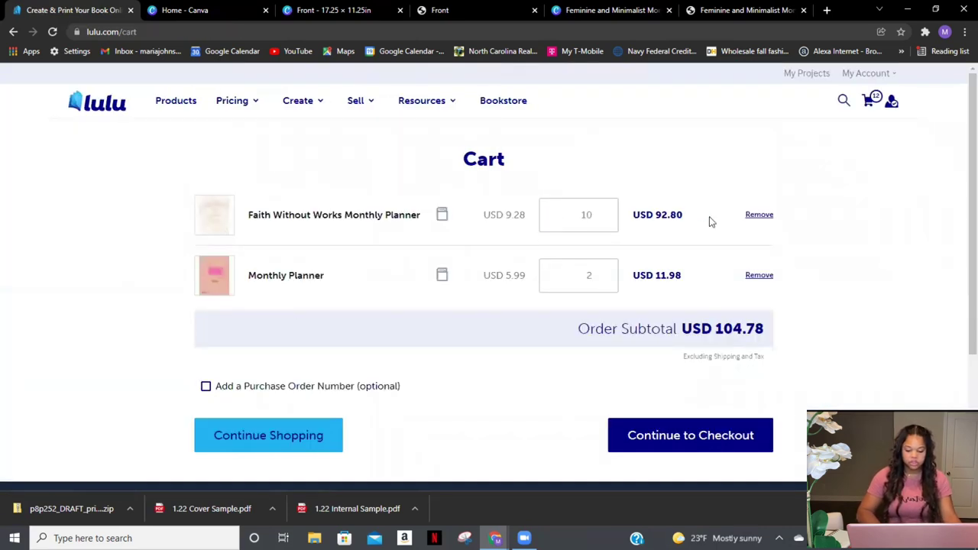
Step: Remove the Faith Without Works planner, set the Monthly Planner to 1 copy, then continue to checkout
{"action": "left_click", "coordinate": [760, 217]}
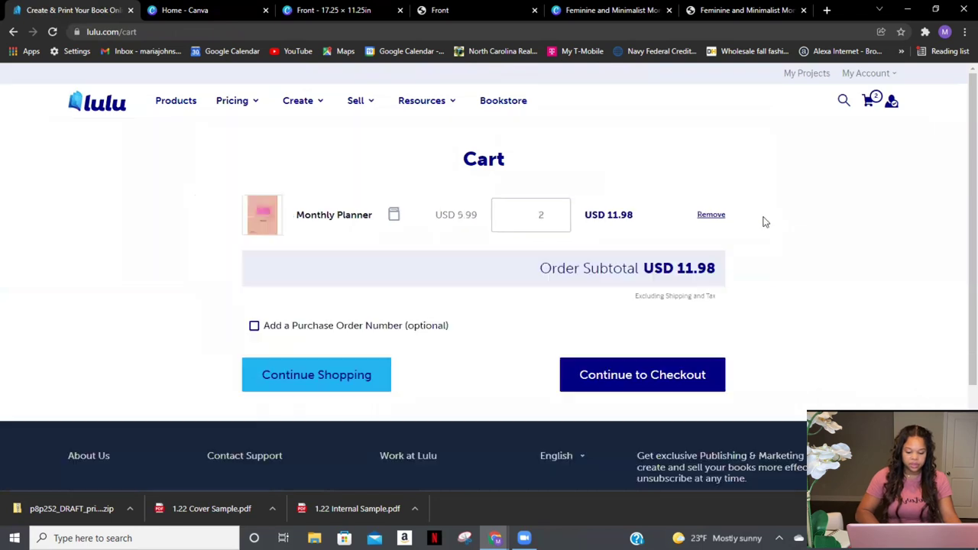
{"action": "mouse_move", "coordinate": [557, 220]}
{"action": "left_click", "coordinate": [507, 216]}
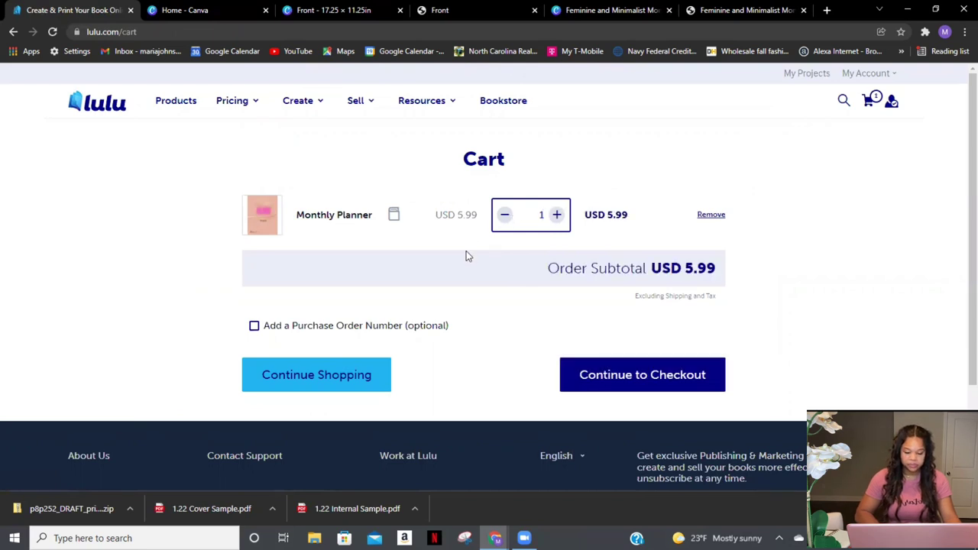
{"action": "left_click", "coordinate": [664, 374]}
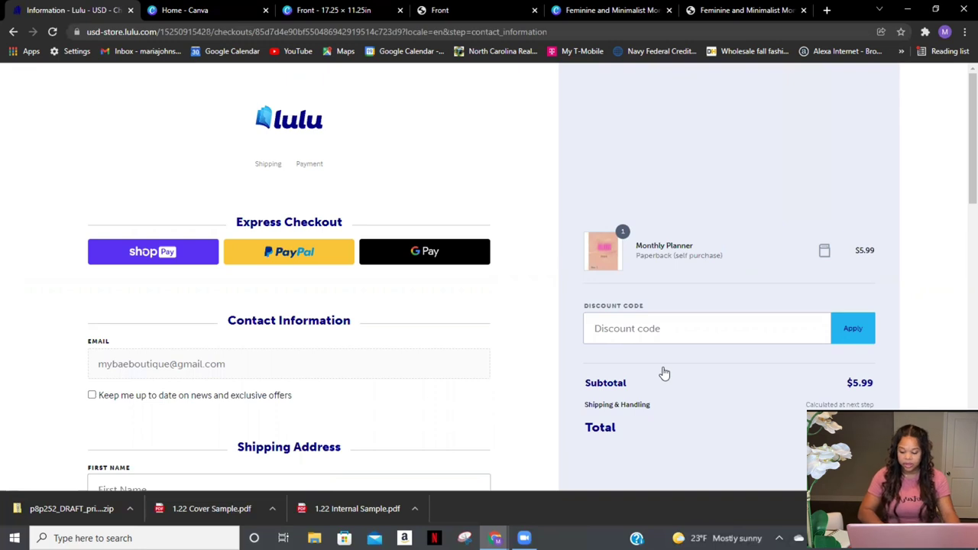
Step: Scroll the checkout page until shipping rates load, showing Mail Trackable at $5.59 and $12.01 total
{"action": "scroll", "coordinate": [664, 372], "scroll_direction": "down", "scroll_amount": 3}
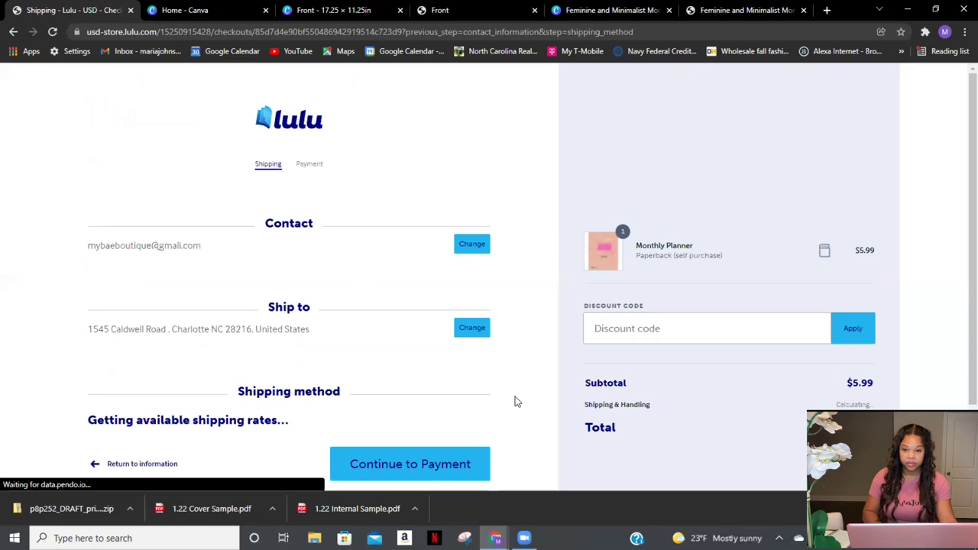
{"action": "scroll", "coordinate": [515, 401], "scroll_direction": "down", "scroll_amount": 2}
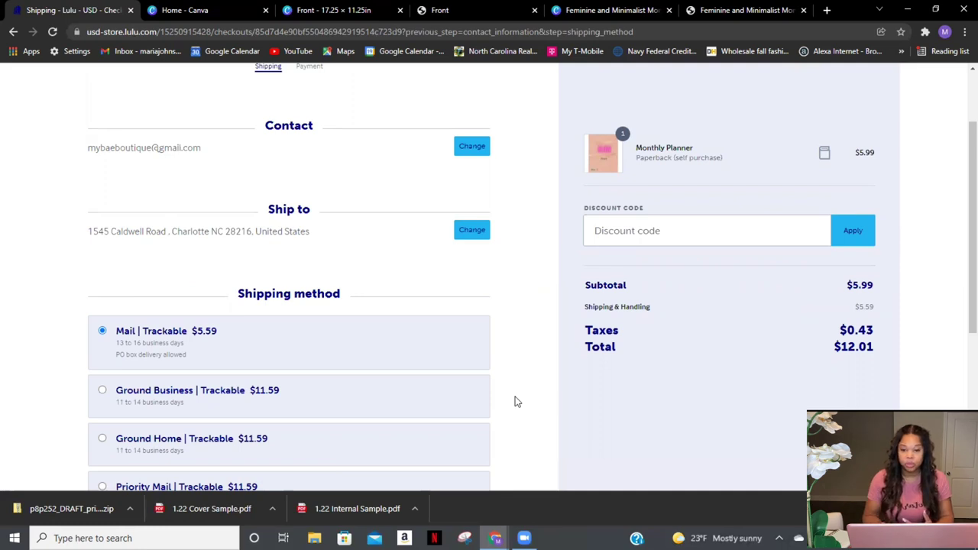
Step: Open Windows Calculator and compute 25 − 12.01, getting 12.99
{"action": "left_click", "coordinate": [13, 538]}
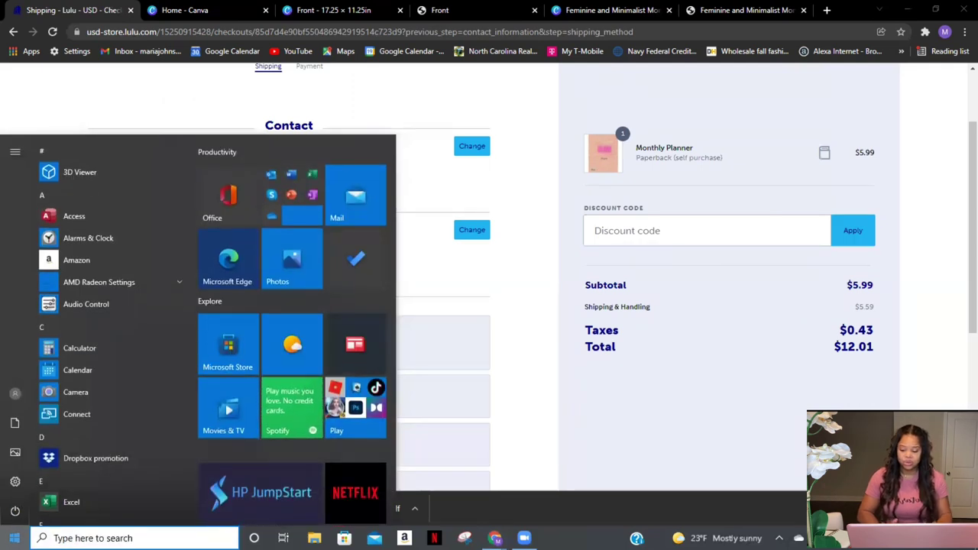
{"action": "left_click", "coordinate": [64, 349]}
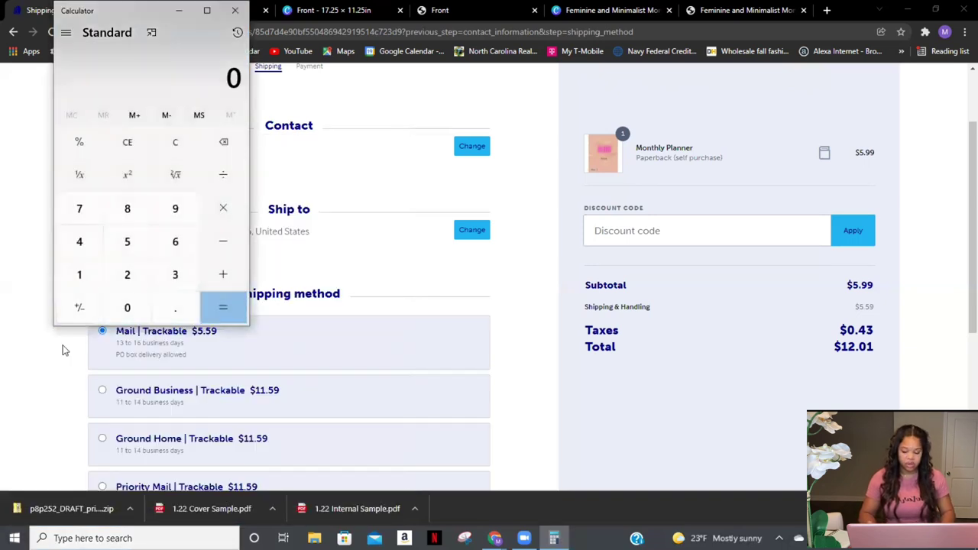
{"action": "left_click", "coordinate": [125, 275]}
{"action": "key", "text": "5"}
{"action": "key", "text": "minus"}
{"action": "type", "text": "12."}
{"action": "type", "text": "1"}
{"action": "key", "text": "BackSpace"}
{"action": "key", "text": "BackSpace"}
{"action": "type", "text": "99+"}
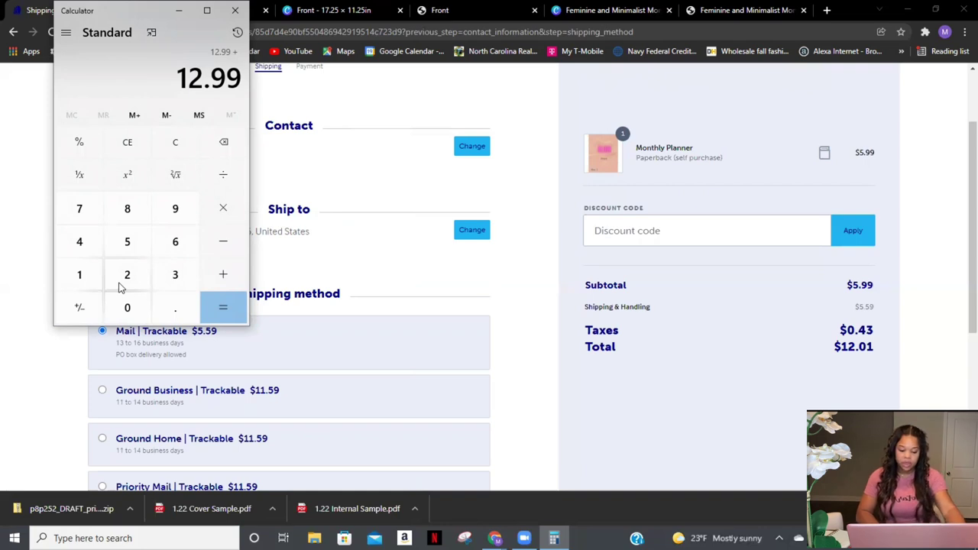
Step: Return to Lulu's checkout and review the six shipping options, Mail $5.59 to Express $21.59
{"action": "left_click", "coordinate": [524, 256]}
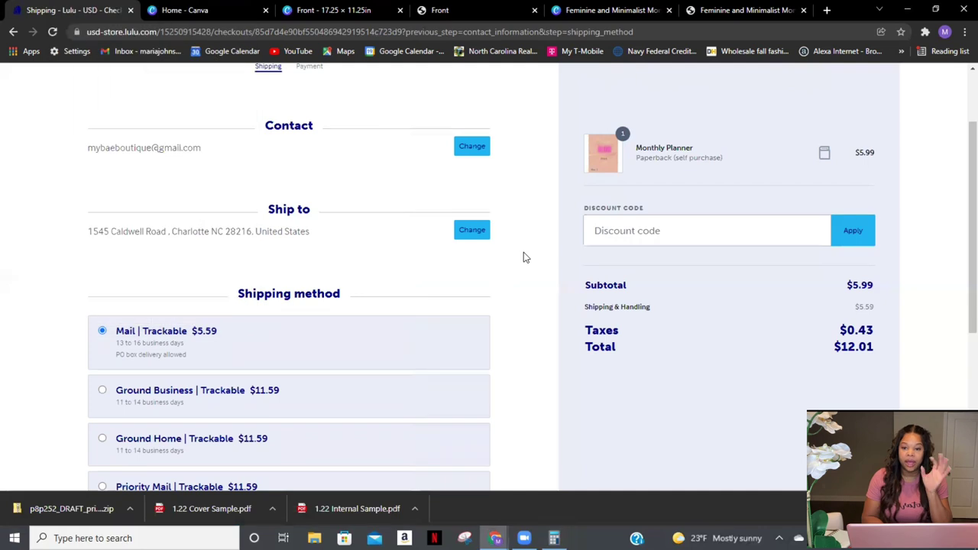
{"action": "scroll", "coordinate": [524, 256], "scroll_direction": "down", "scroll_amount": 2}
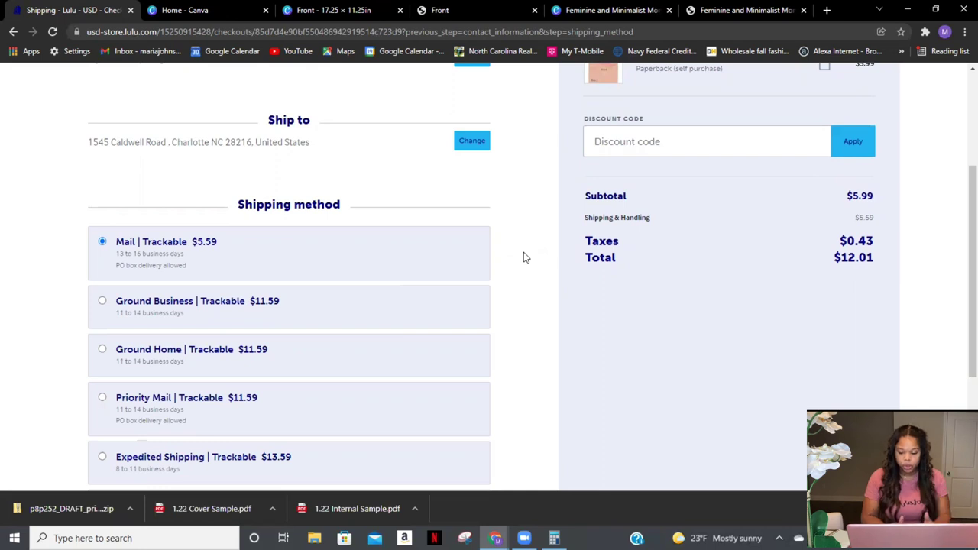
{"action": "scroll", "coordinate": [523, 258], "scroll_direction": "down", "scroll_amount": 2}
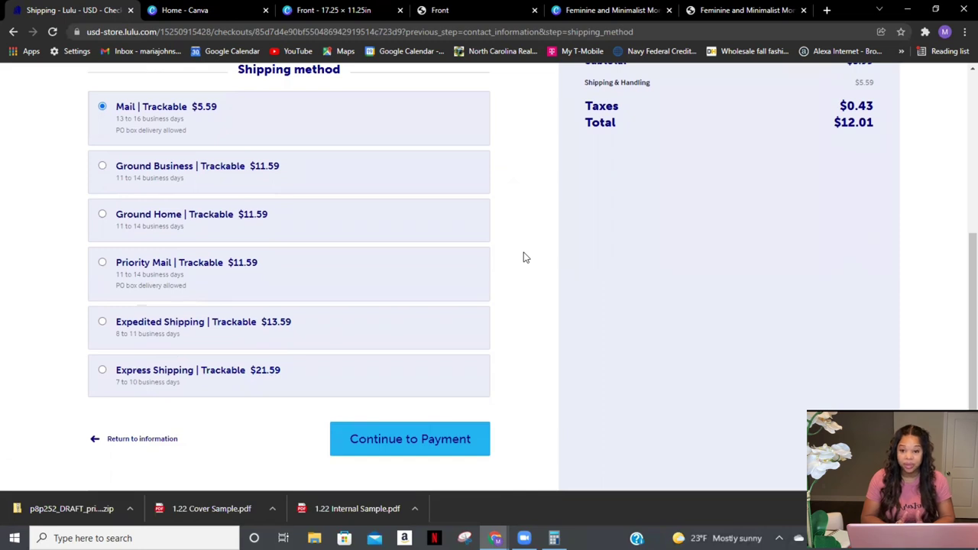
{"action": "scroll", "coordinate": [523, 257], "scroll_direction": "up", "scroll_amount": 1}
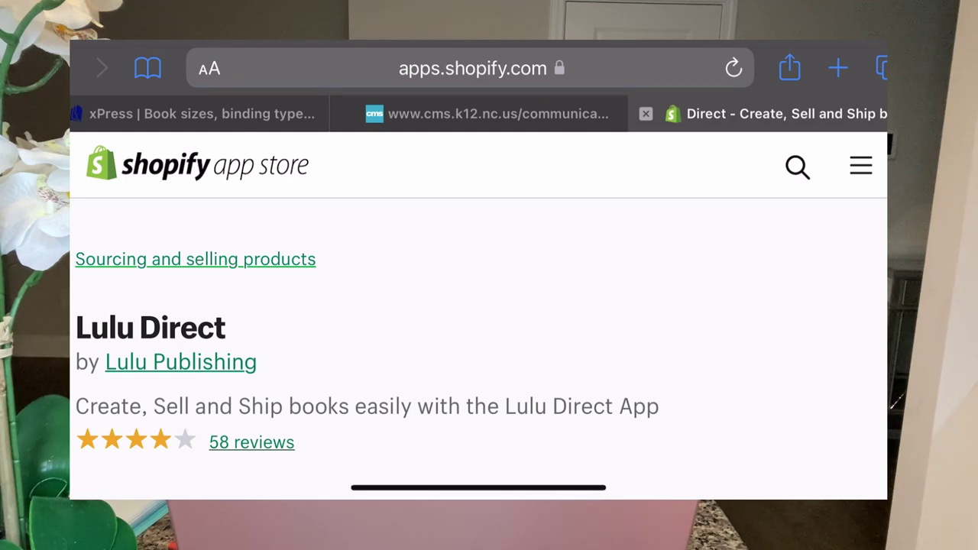
Step: Scroll the Lulu Direct listing past the screenshots to its Pricing section showing free to install
{"action": "scroll", "coordinate": [478, 306], "scroll_direction": "down", "scroll_amount": 5}
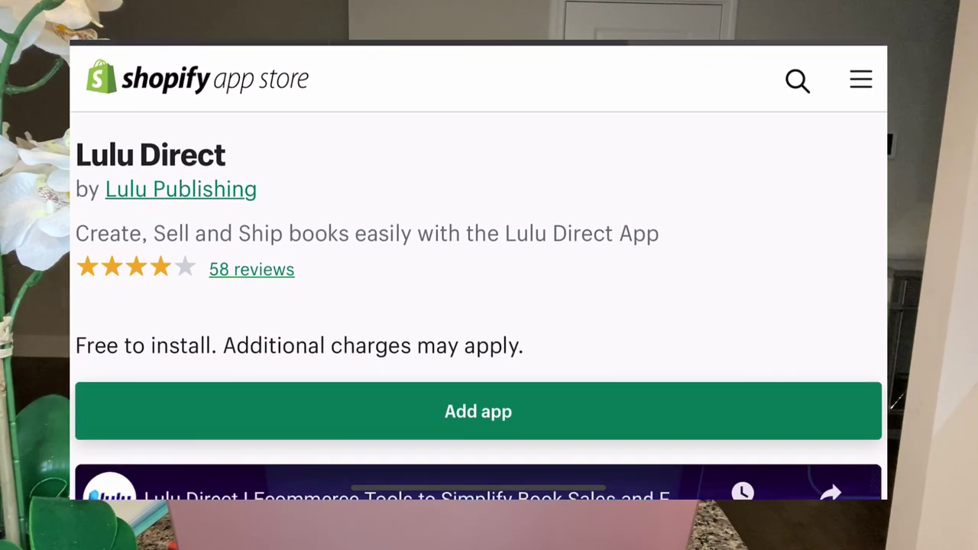
{"action": "scroll", "coordinate": [478, 378], "scroll_direction": "down", "scroll_amount": 5}
{"action": "scroll", "coordinate": [478, 344], "scroll_direction": "down", "scroll_amount": 2}
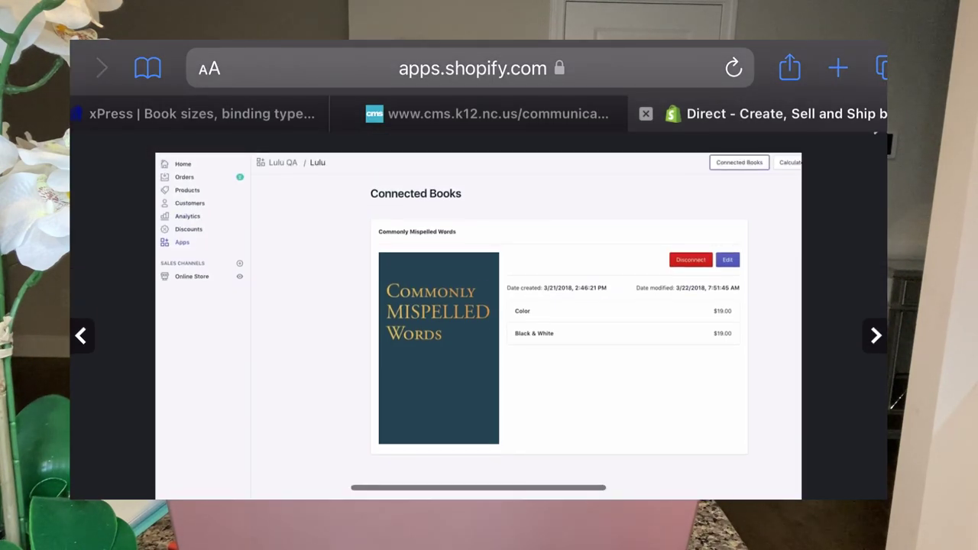
{"action": "scroll", "coordinate": [479, 320], "scroll_direction": "down", "scroll_amount": 1}
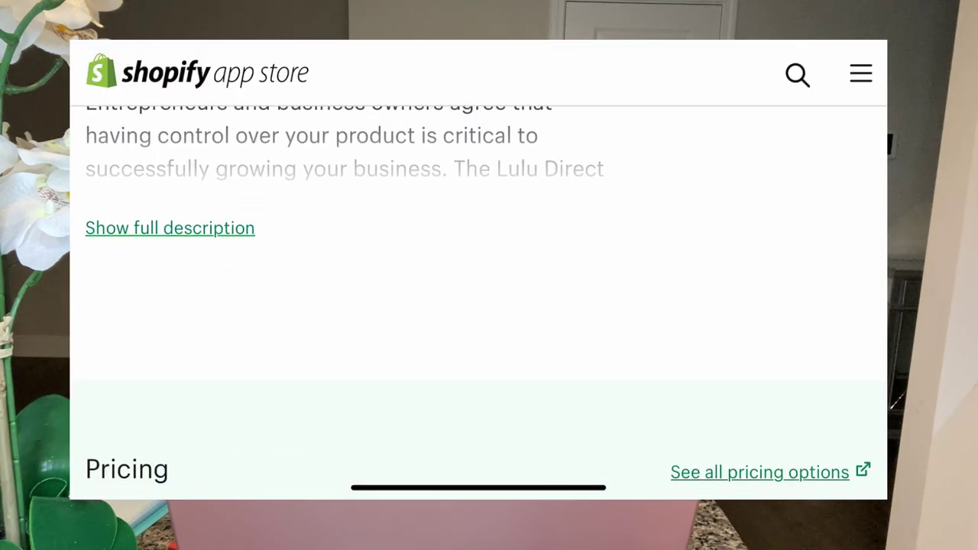
{"action": "scroll", "coordinate": [477, 293], "scroll_direction": "down", "scroll_amount": 5}
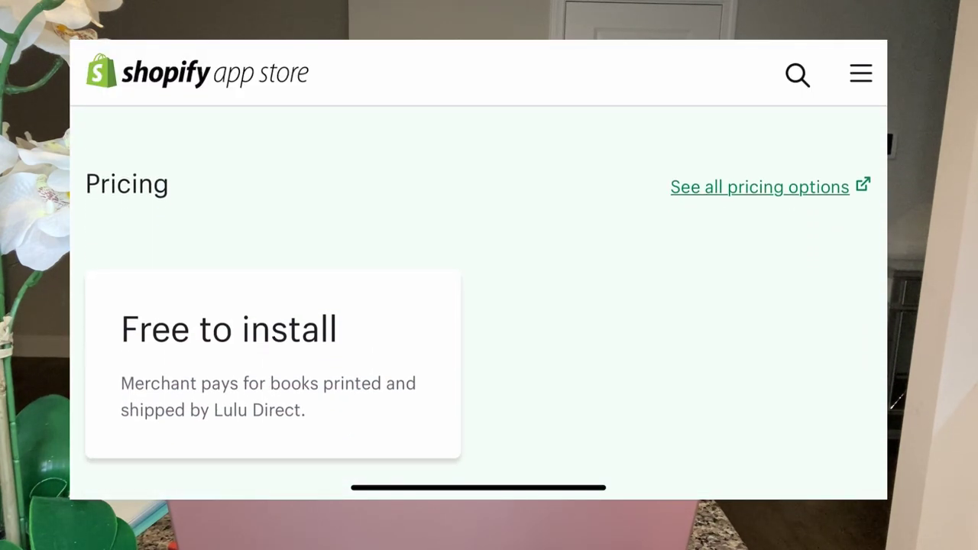